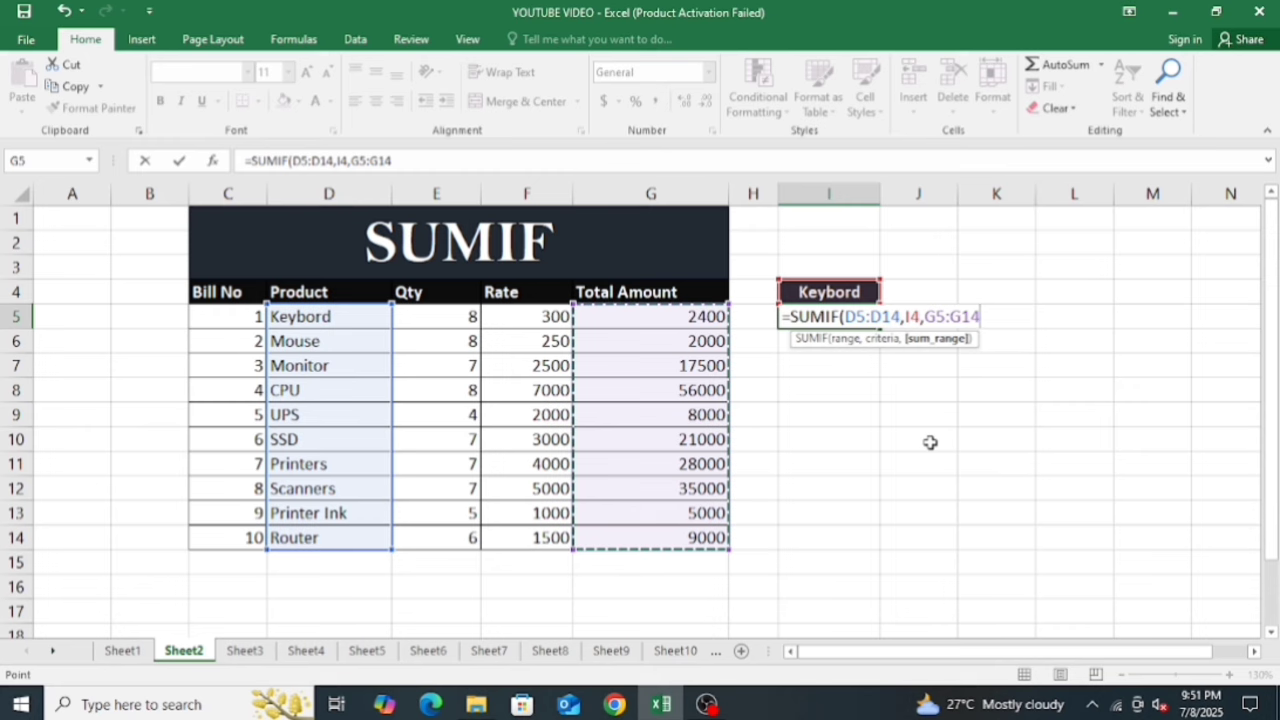
Complete the conditional sum in I5 as =SUMIF(D5:D14,I4,G5:G14).
{"action": "type", "text": ")"}
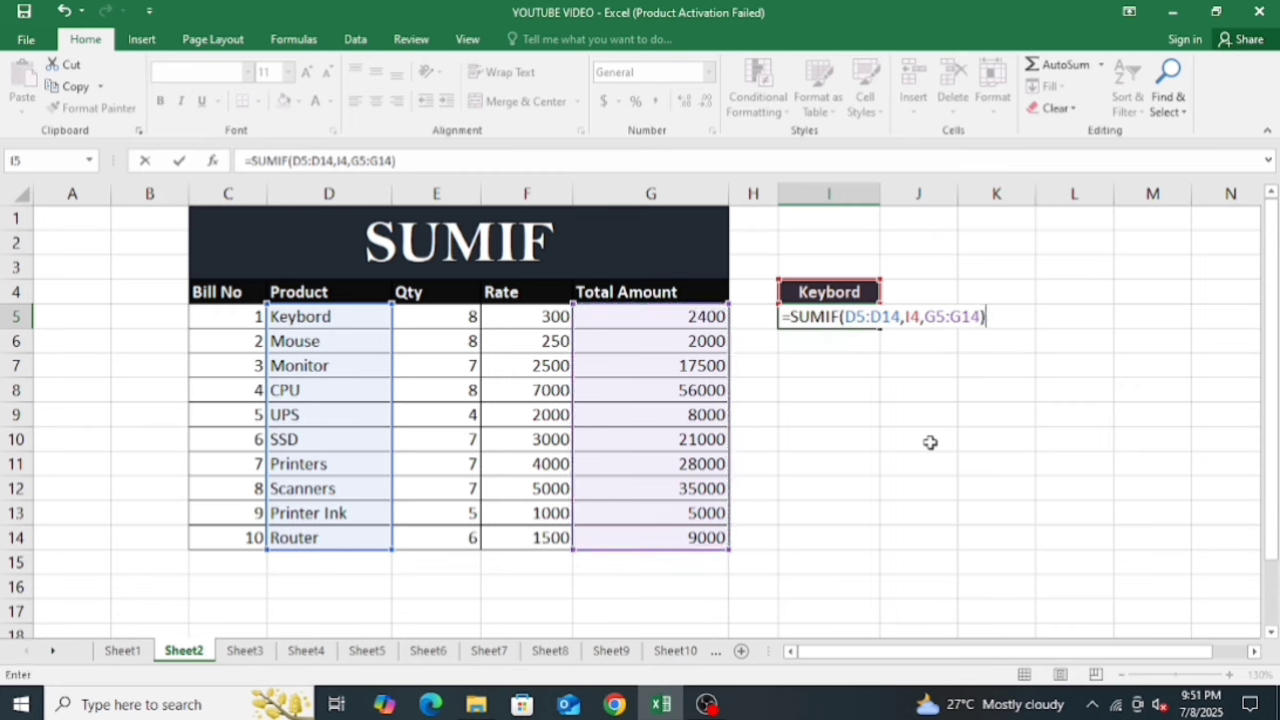
{"action": "key", "text": "Return"}
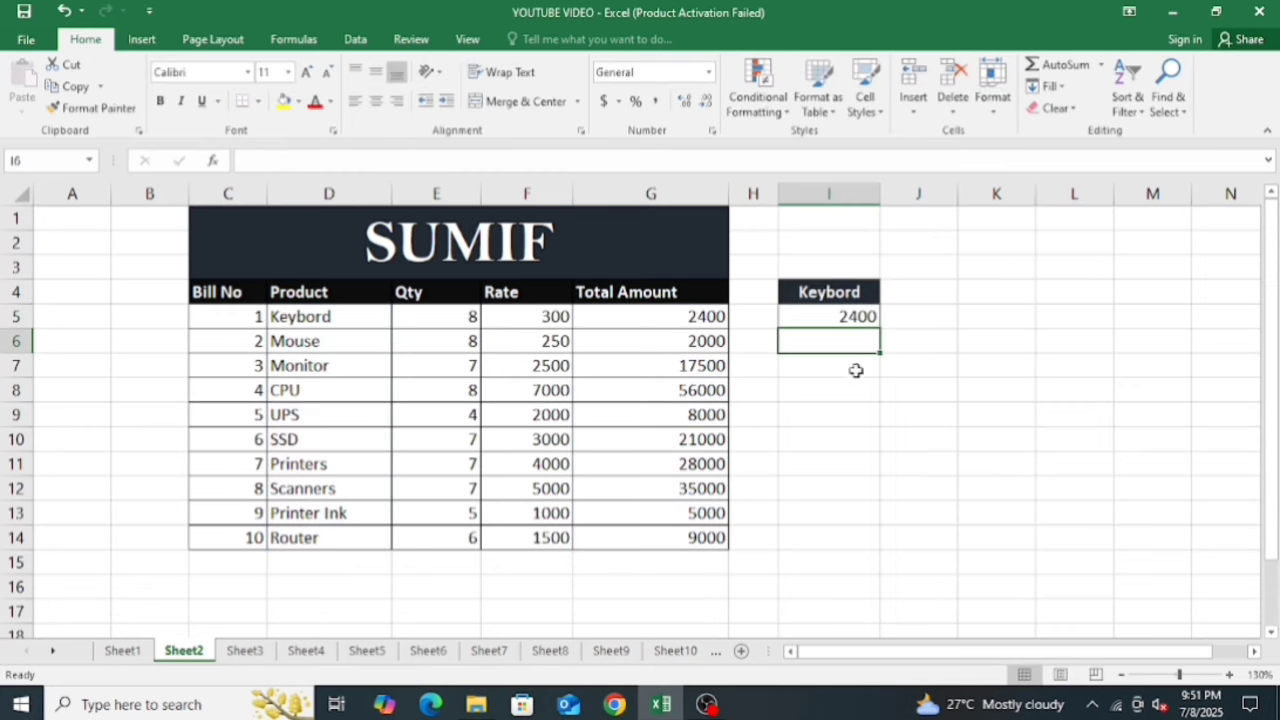
{"action": "left_click", "coordinate": [838, 291]}
On Sheet3, enter =MAX(D4:D13) in F4 to find the highest Total, and compare it with the Total column.
{"action": "left_click", "coordinate": [244, 650]}
{"action": "left_click_drag", "start_coordinate": [320, 275], "coordinate": [320, 487]}
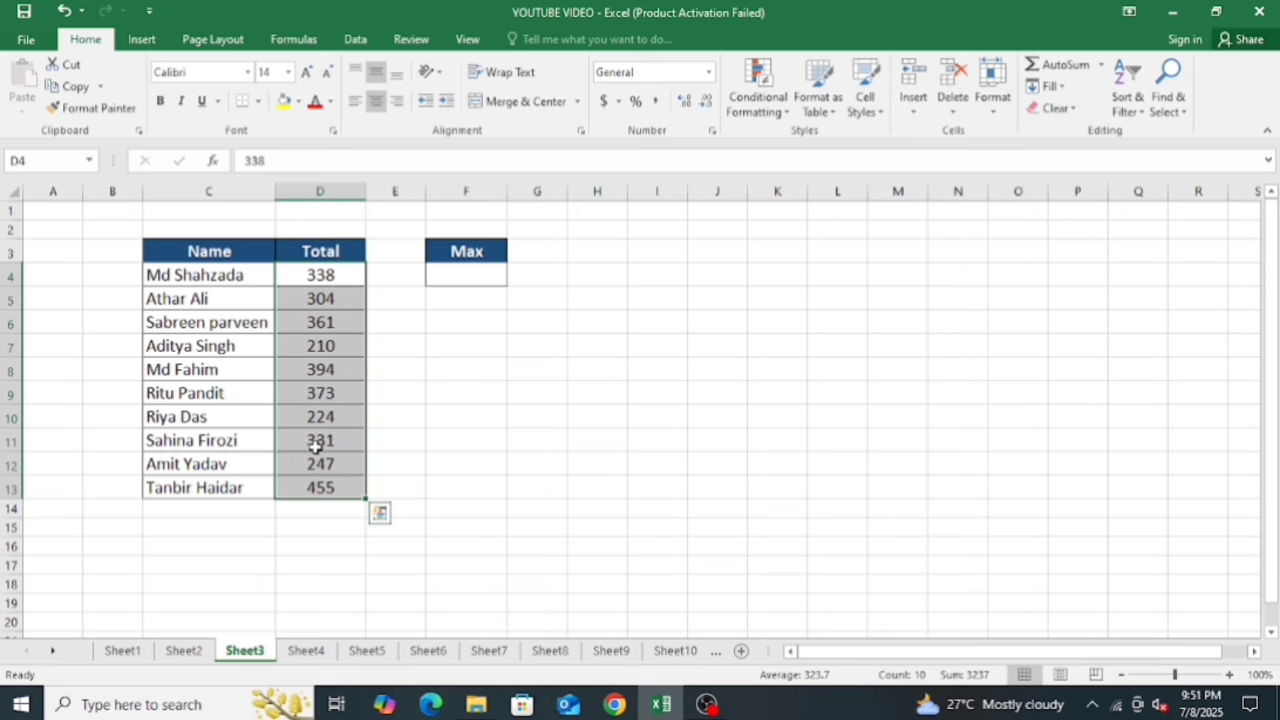
{"action": "left_click", "coordinate": [482, 274]}
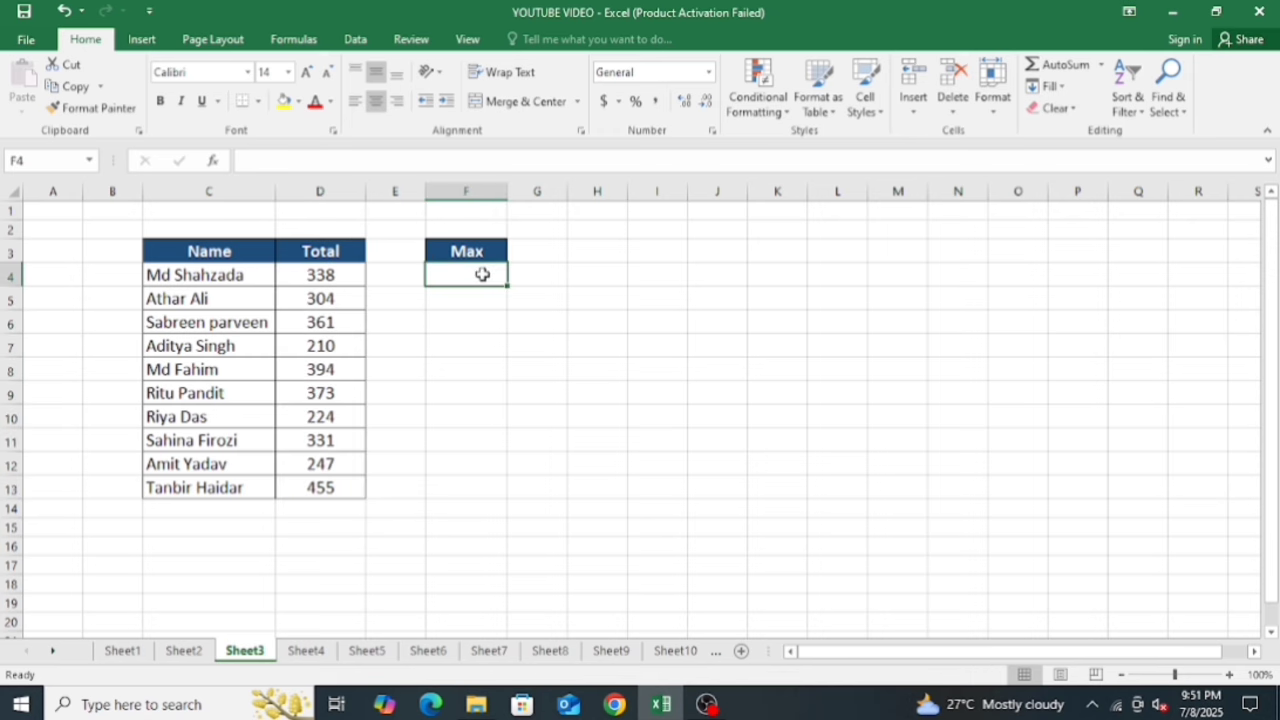
{"action": "type", "text": "=max"}
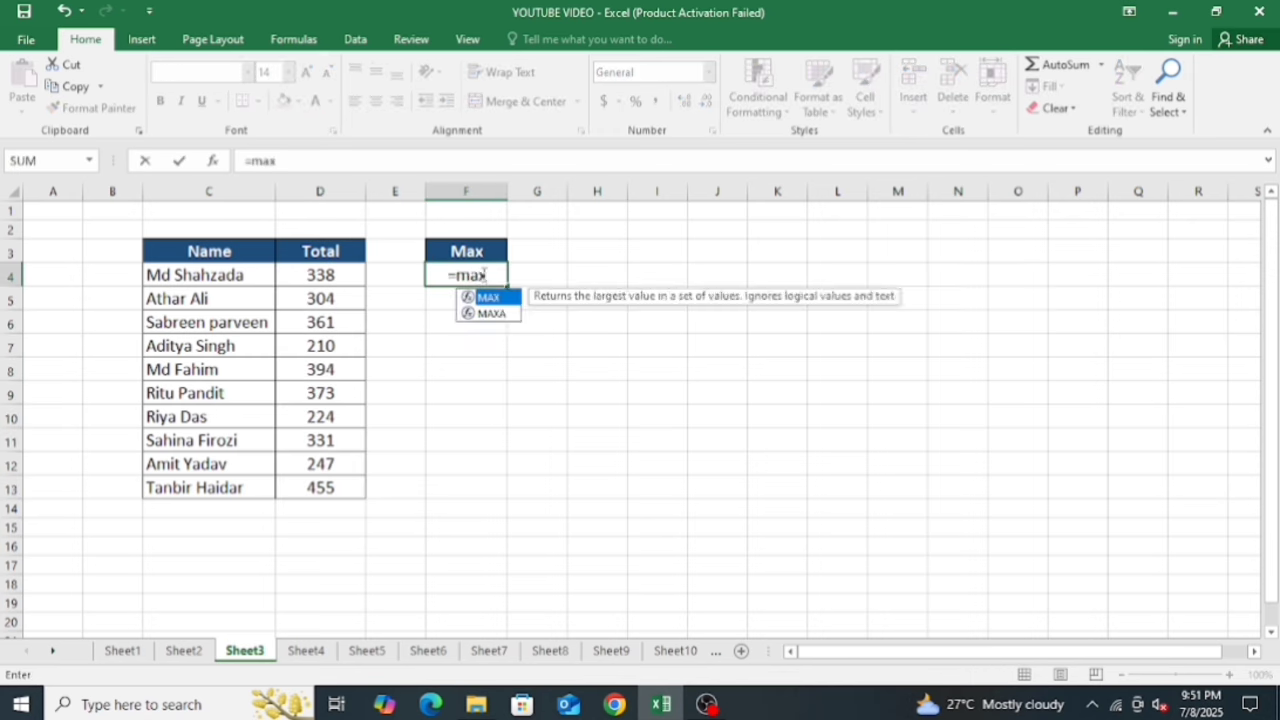
{"action": "key", "text": "Tab"}
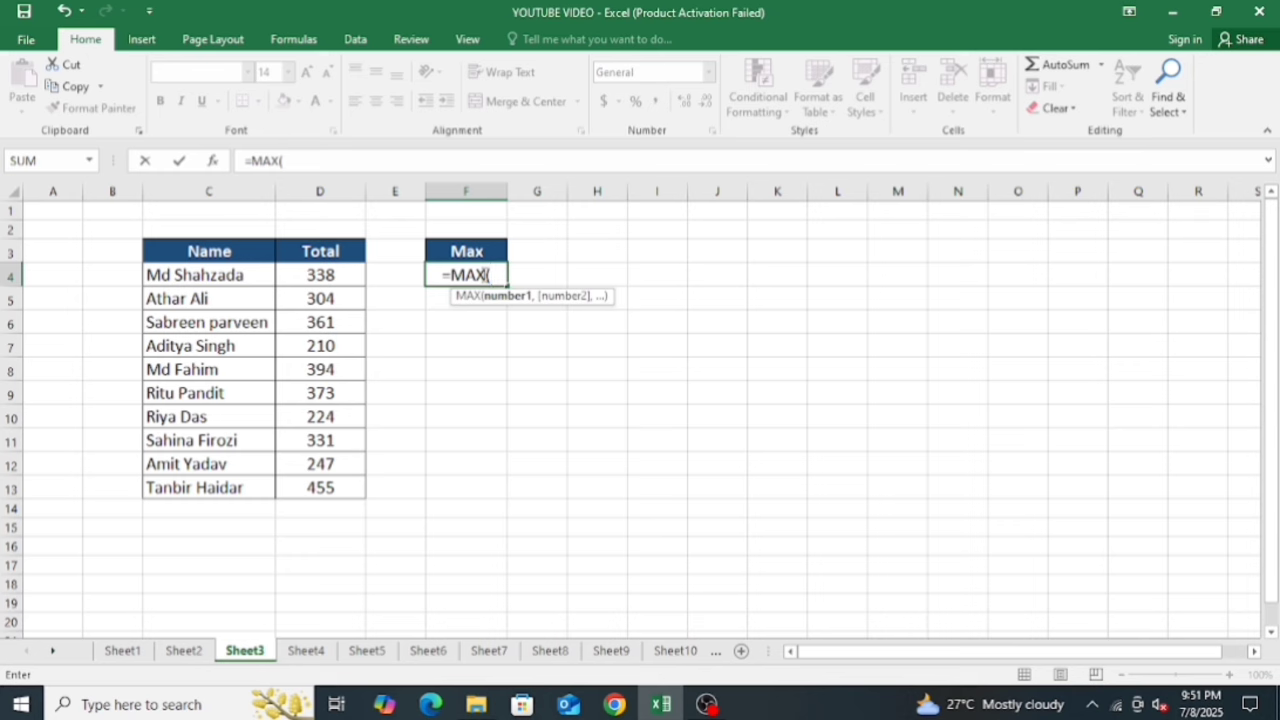
{"action": "left_click_drag", "start_coordinate": [345, 275], "coordinate": [345, 486]}
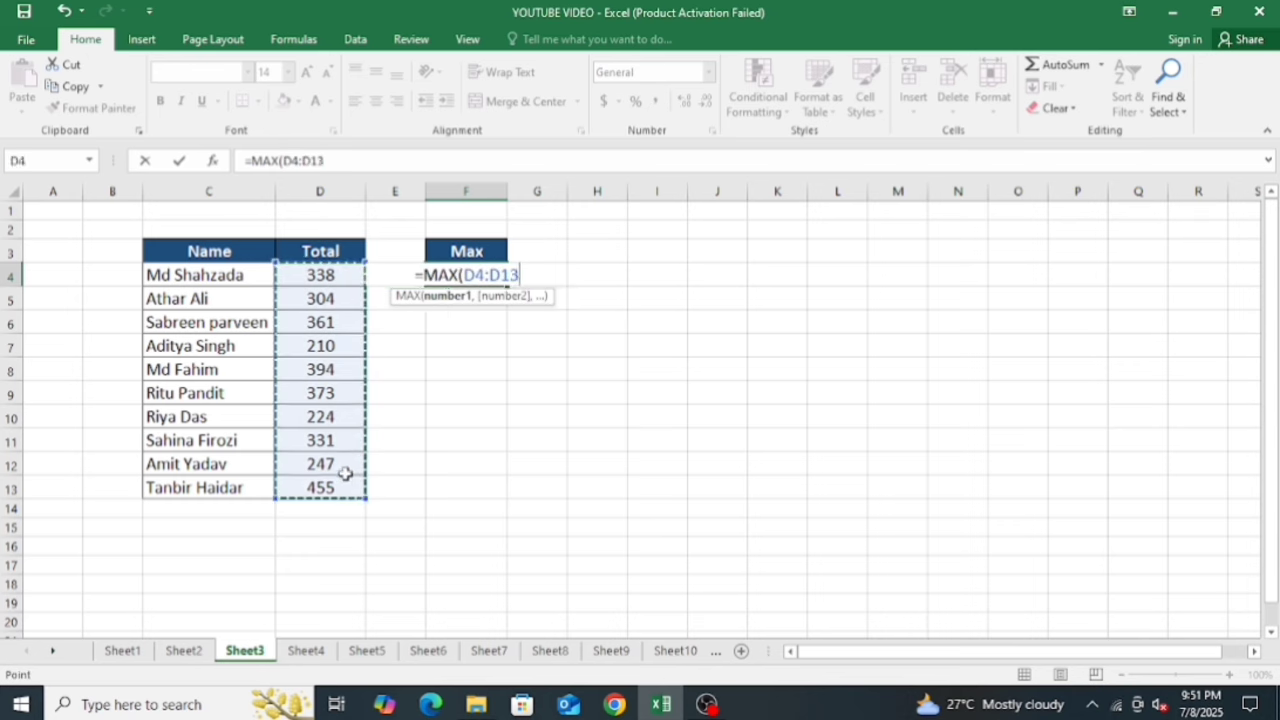
{"action": "key", "text": "Return"}
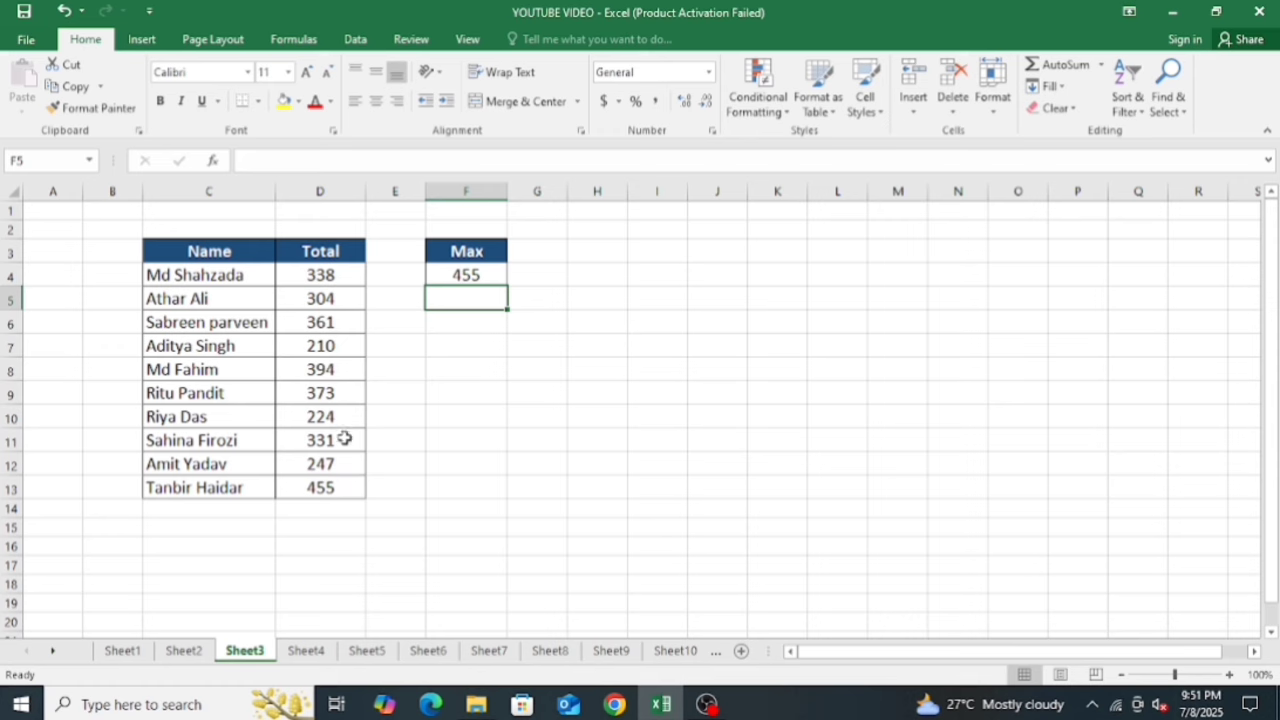
{"action": "left_click", "coordinate": [323, 487]}
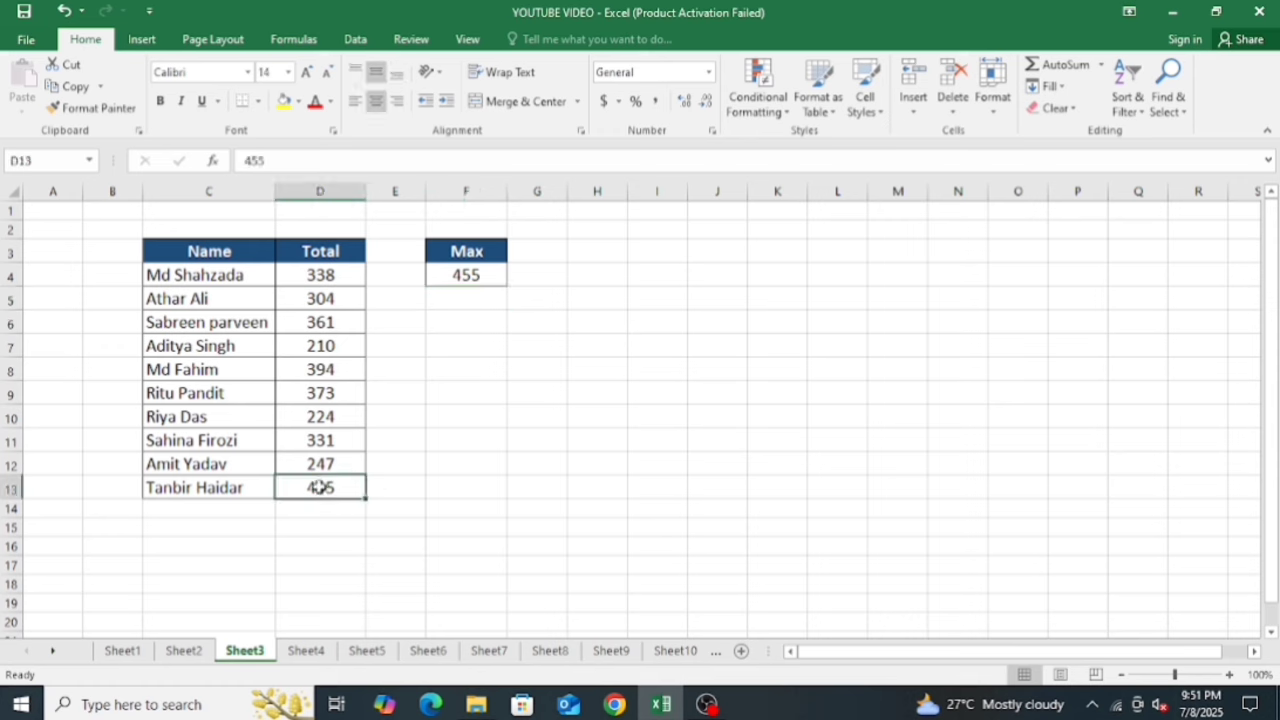
{"action": "left_click", "coordinate": [498, 274]}
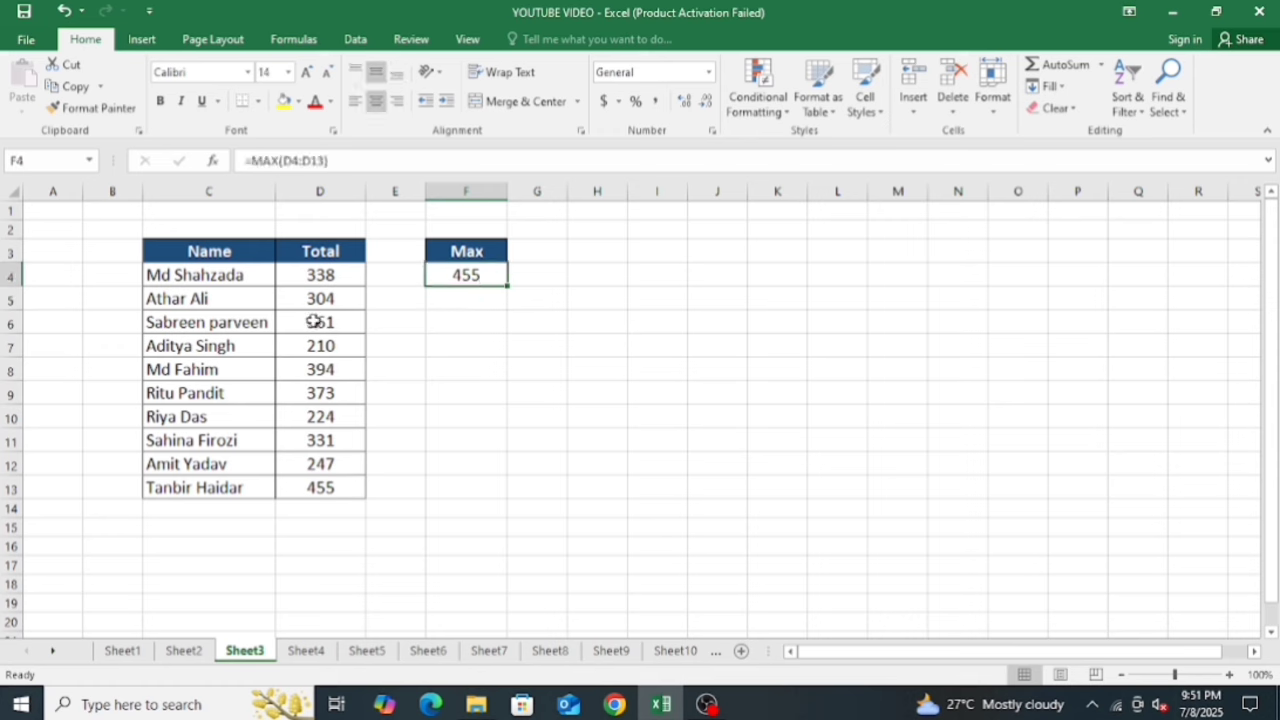
Set the Total in D6 to 500 and check the Max formula cell.
{"action": "left_click", "coordinate": [316, 321]}
{"action": "type", "text": "500"}
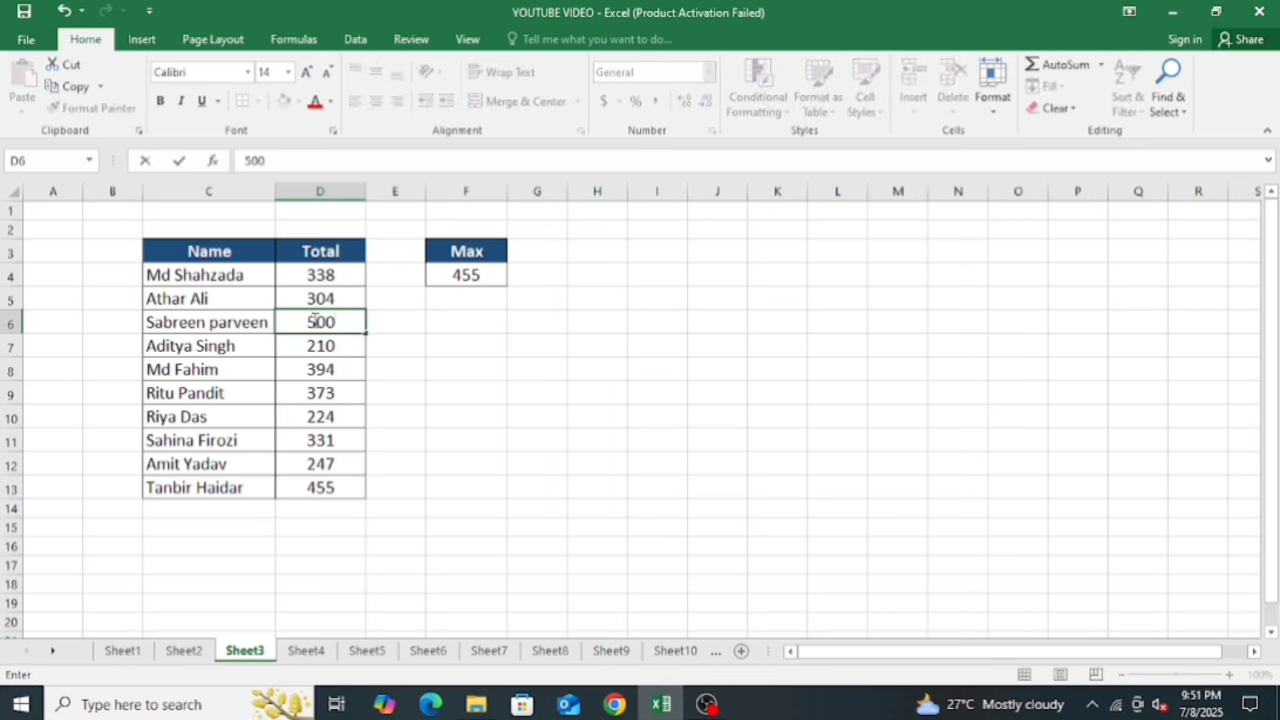
{"action": "key", "text": "Return"}
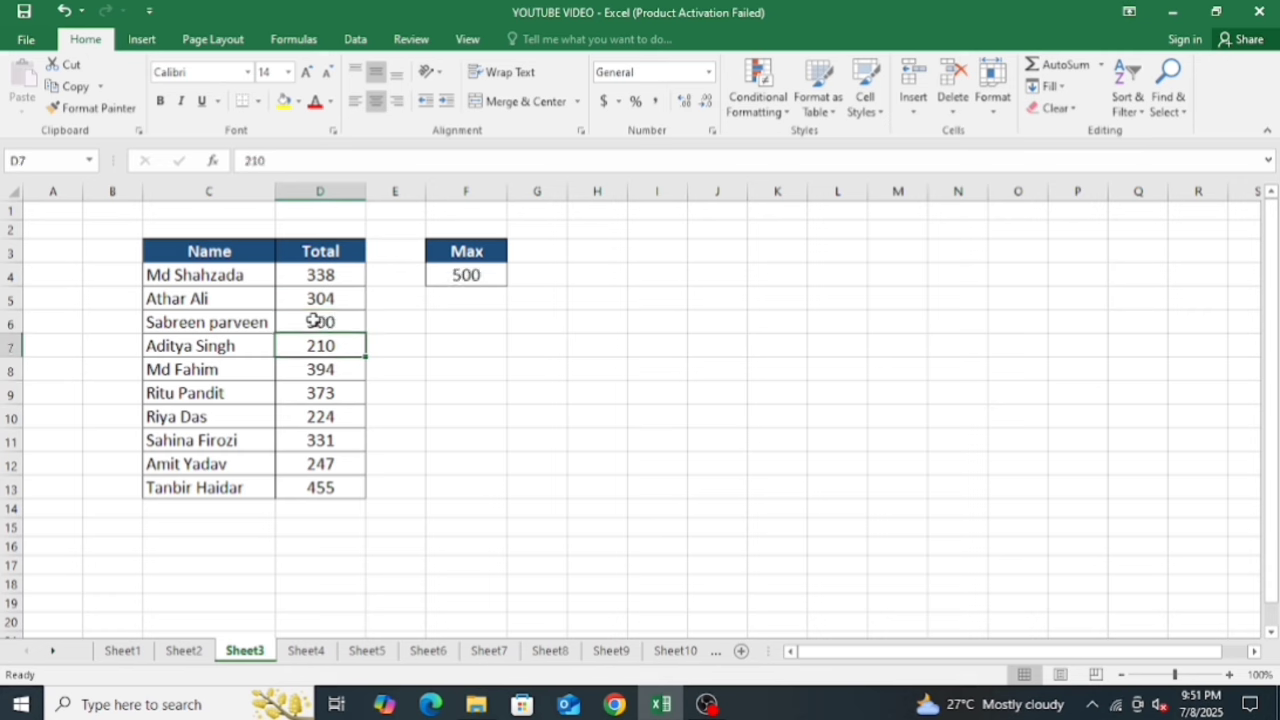
{"action": "left_click", "coordinate": [493, 276]}
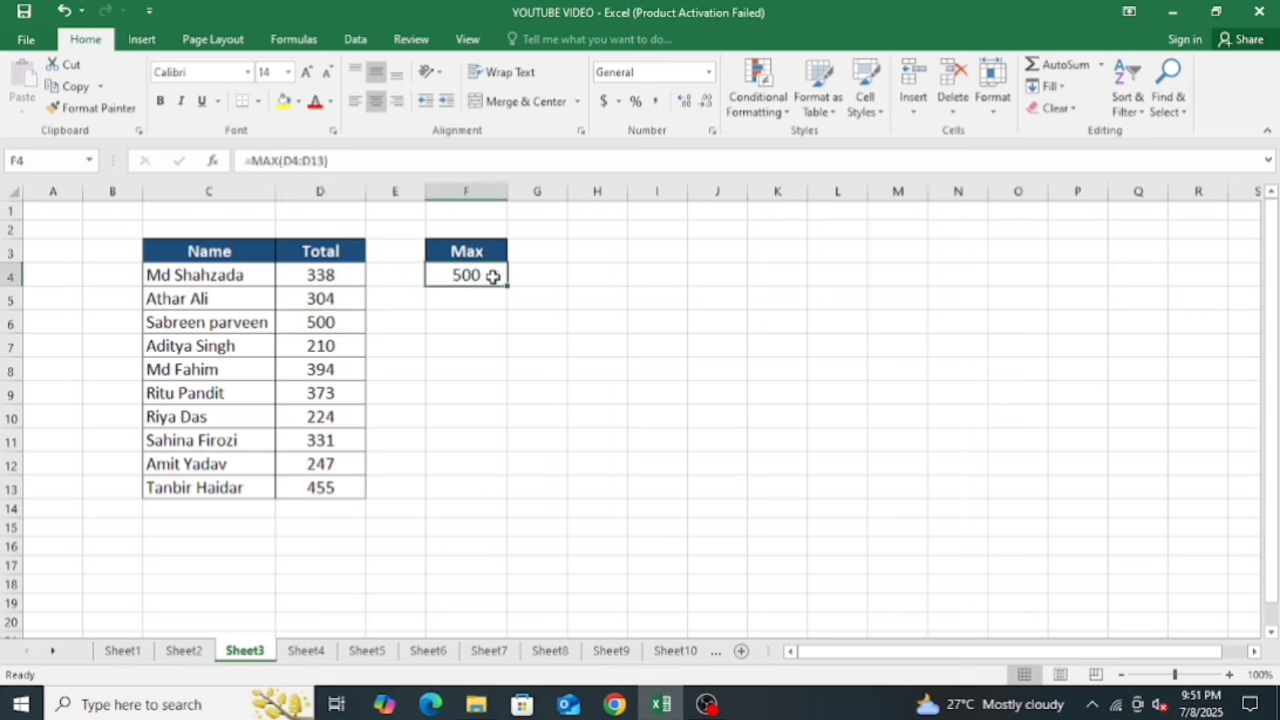
On Sheet4, enter =MIN(E5:E14) in G5 to find the lowest Total, and compare it with the Total column.
{"action": "left_click", "coordinate": [322, 654]}
{"action": "left_click", "coordinate": [515, 298]}
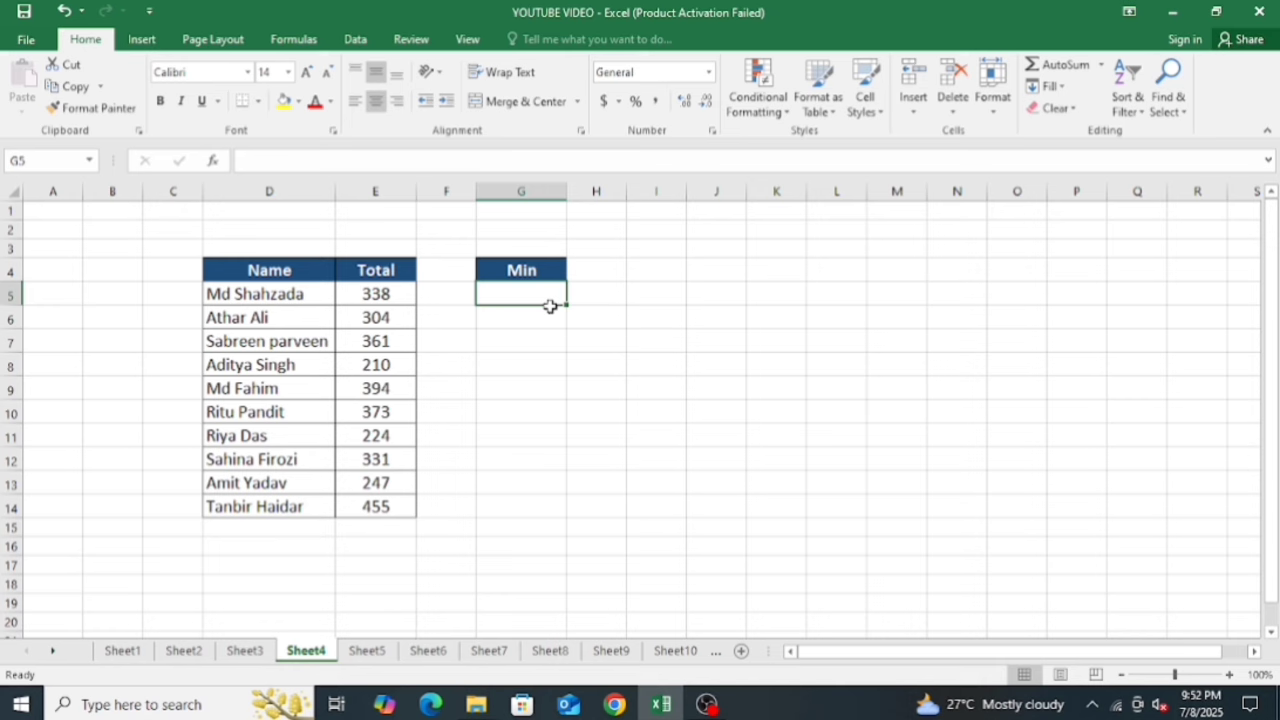
{"action": "type", "text": "=min"}
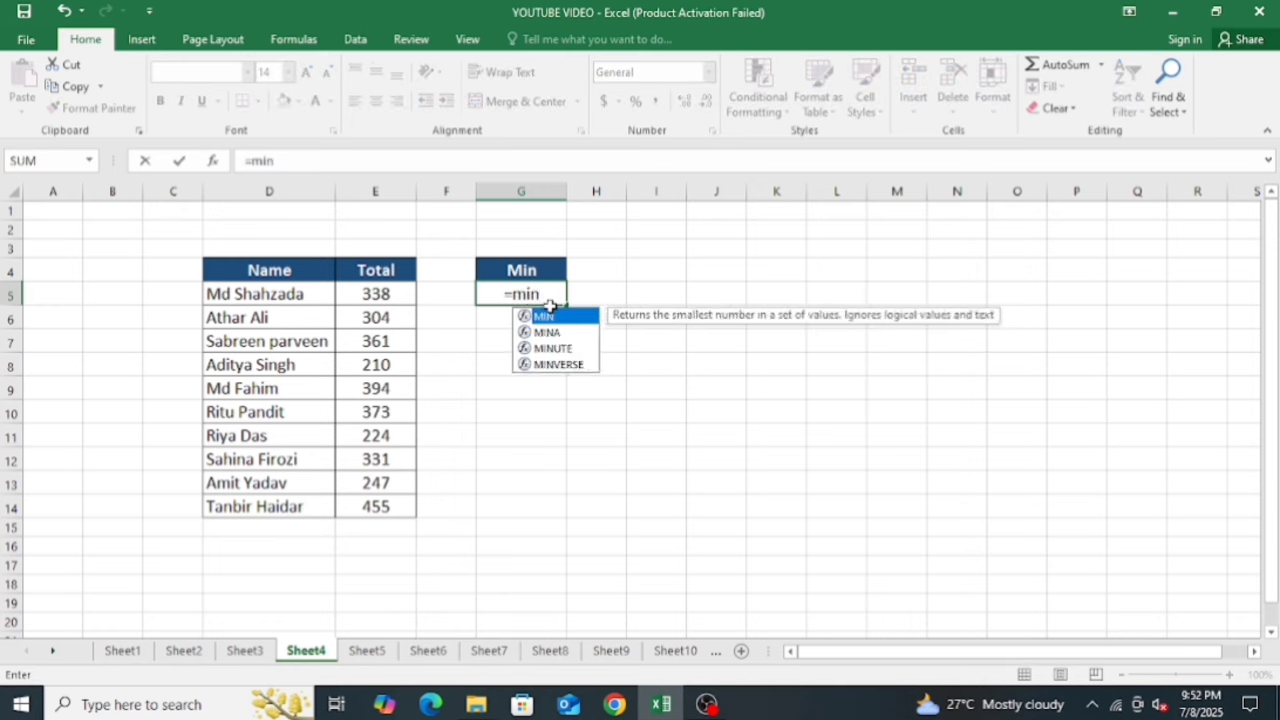
{"action": "key", "text": "Tab"}
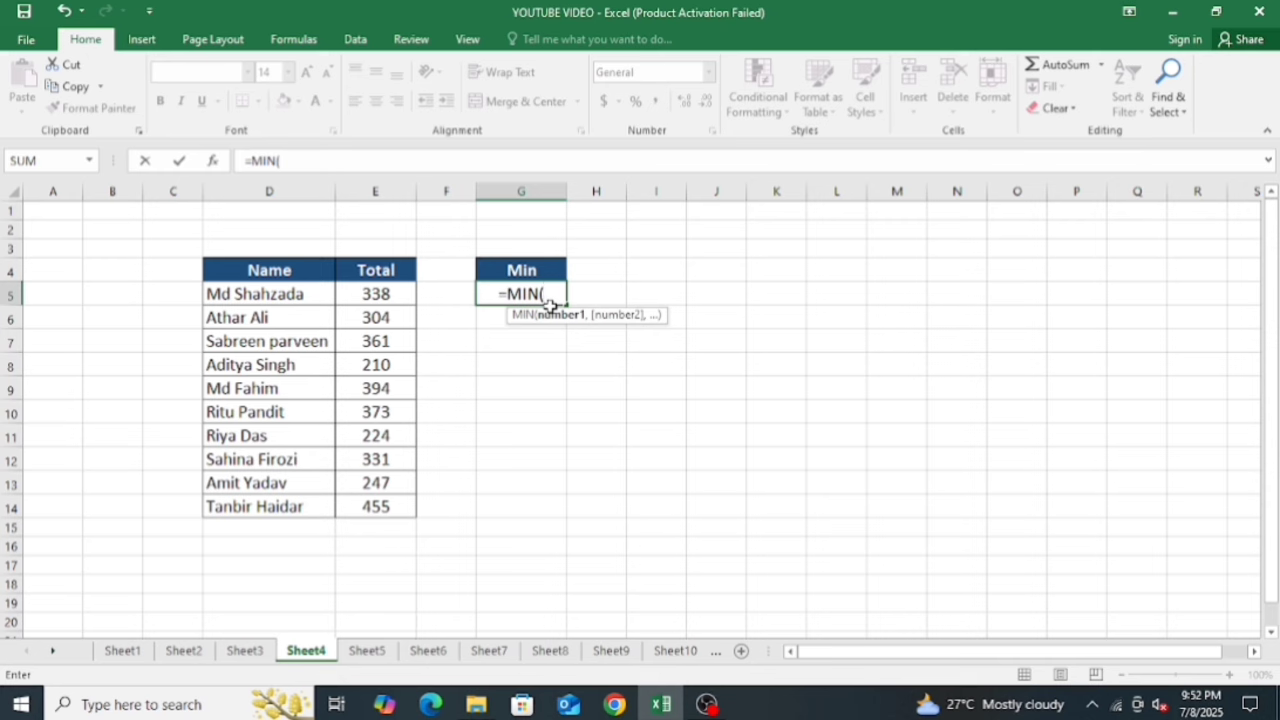
{"action": "left_click_drag", "start_coordinate": [376, 294], "coordinate": [409, 505]}
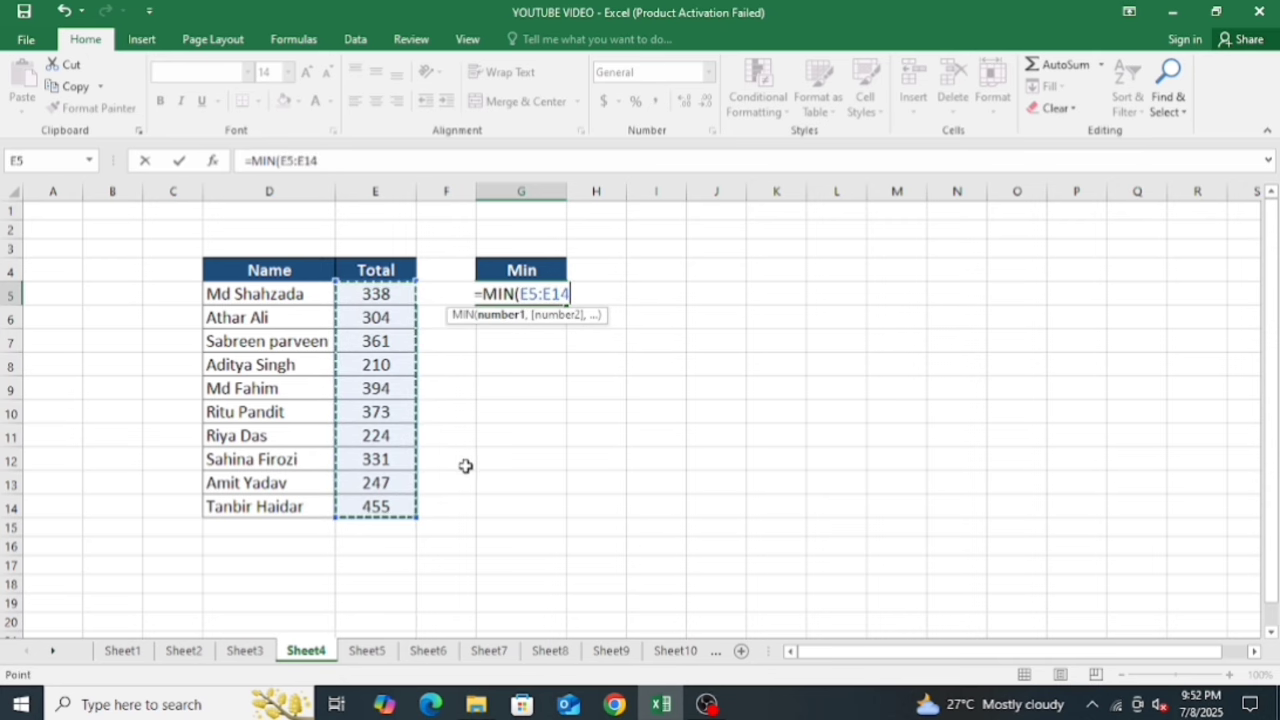
{"action": "type", "text": ")"}
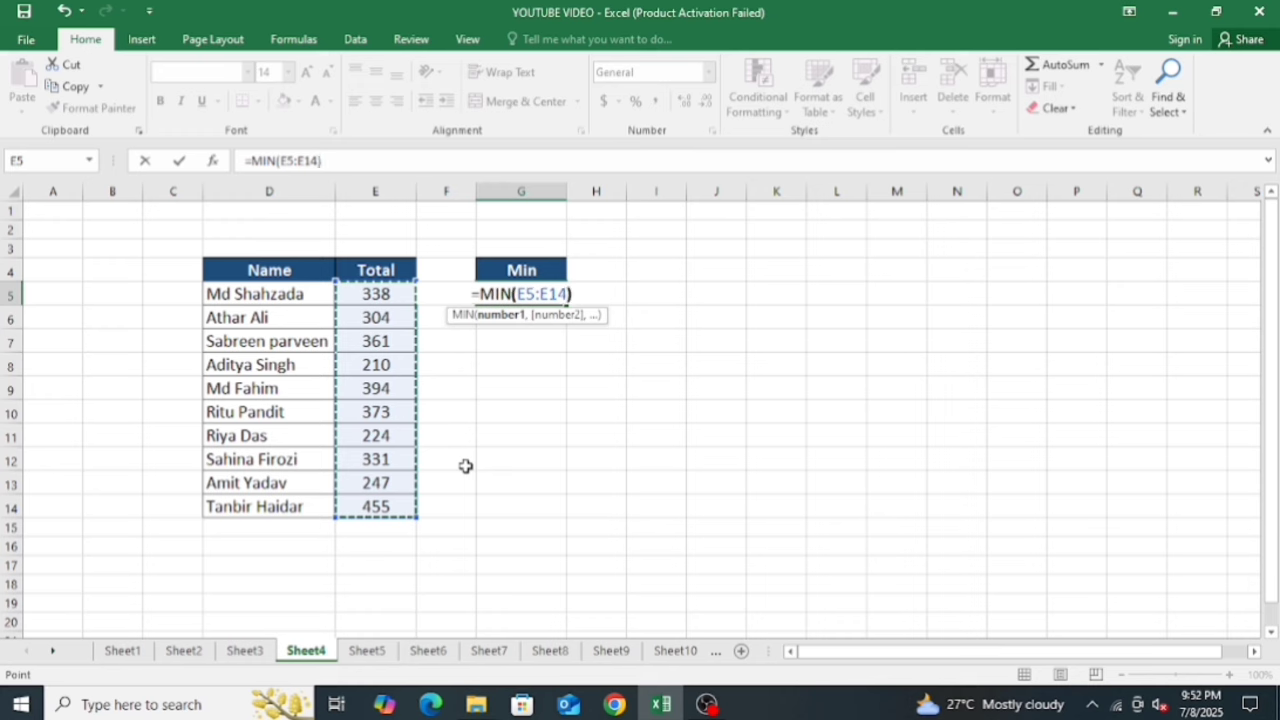
{"action": "key", "text": "Return"}
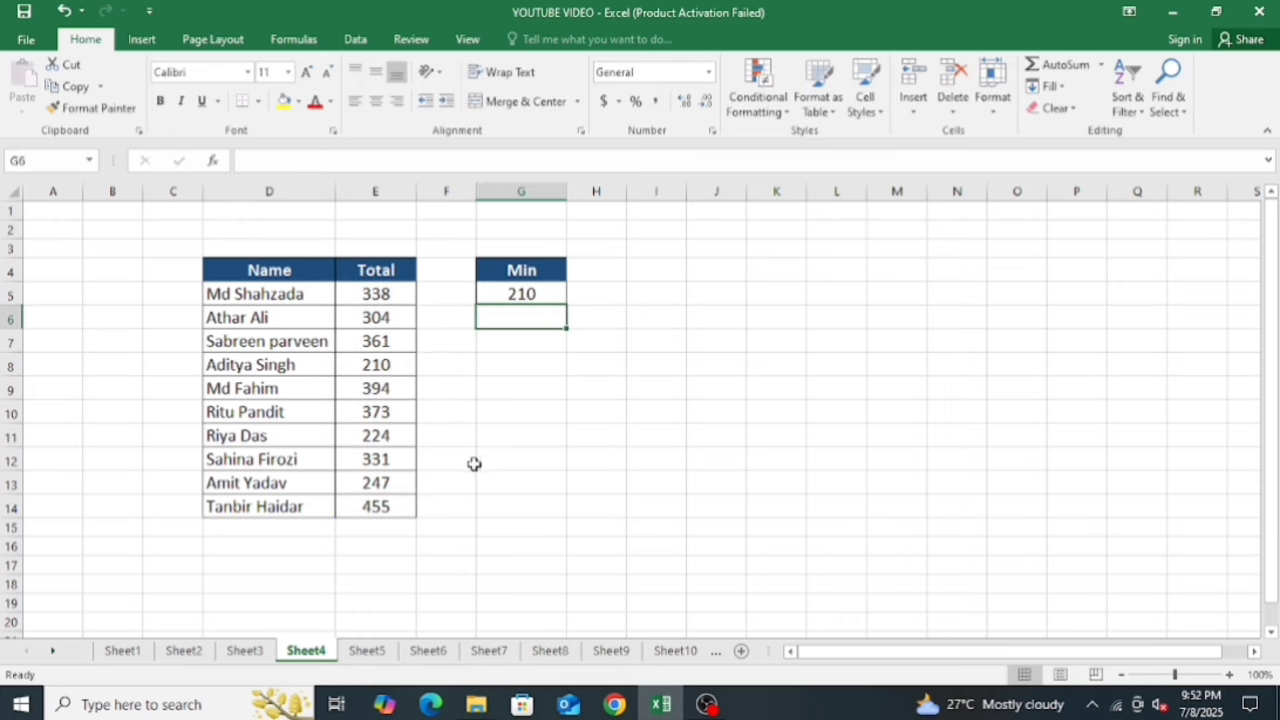
{"action": "left_click", "coordinate": [549, 294]}
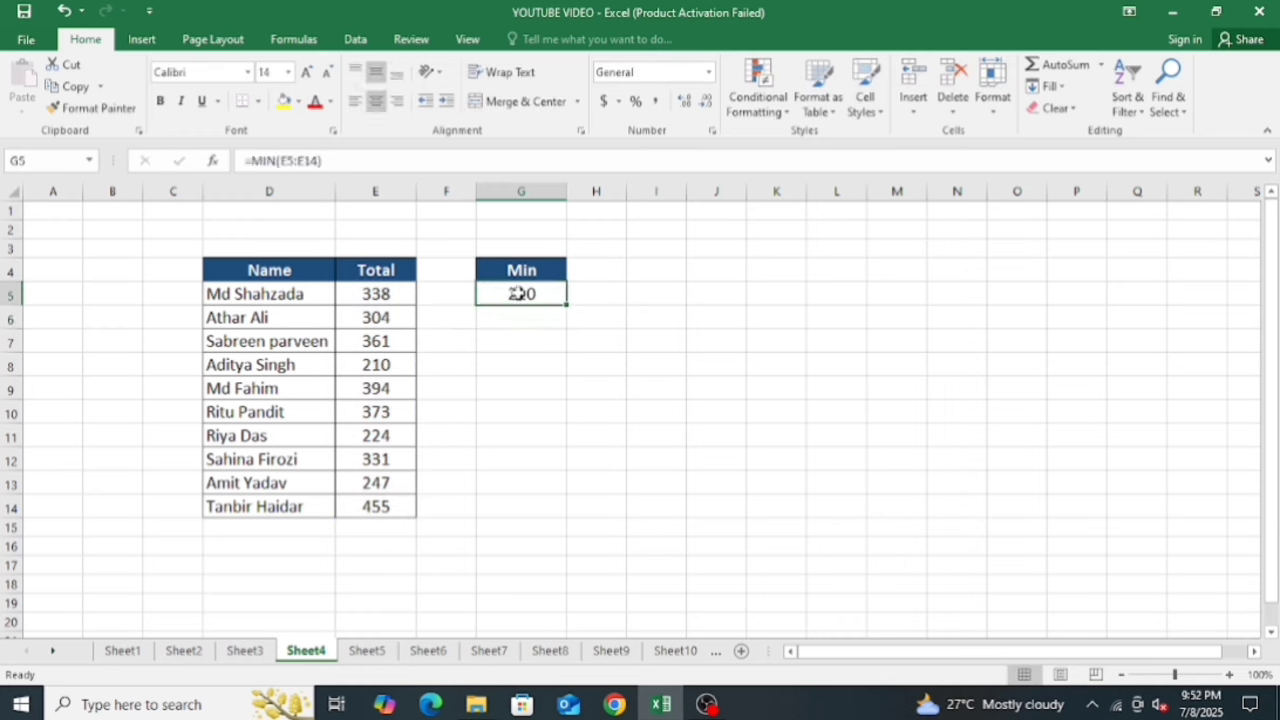
{"action": "left_click", "coordinate": [390, 368]}
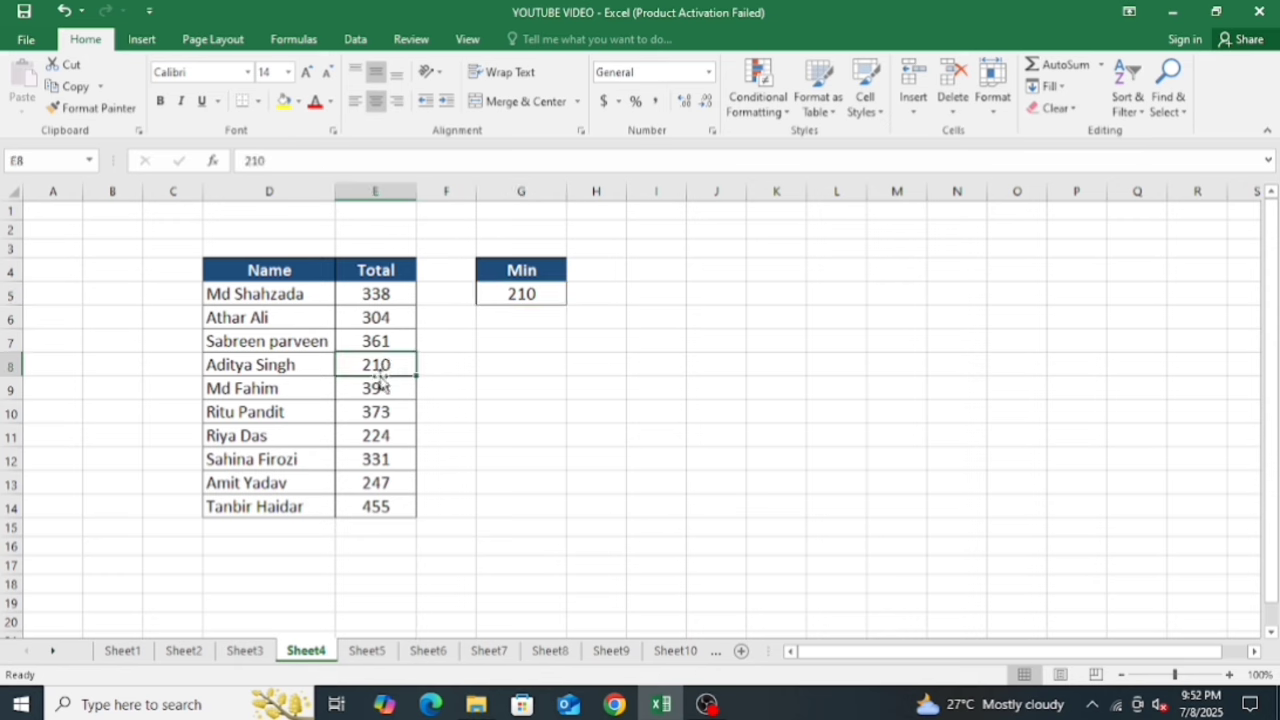
Set the Total in E11 to 100 and check the Min formula cell.
{"action": "left_click", "coordinate": [394, 437]}
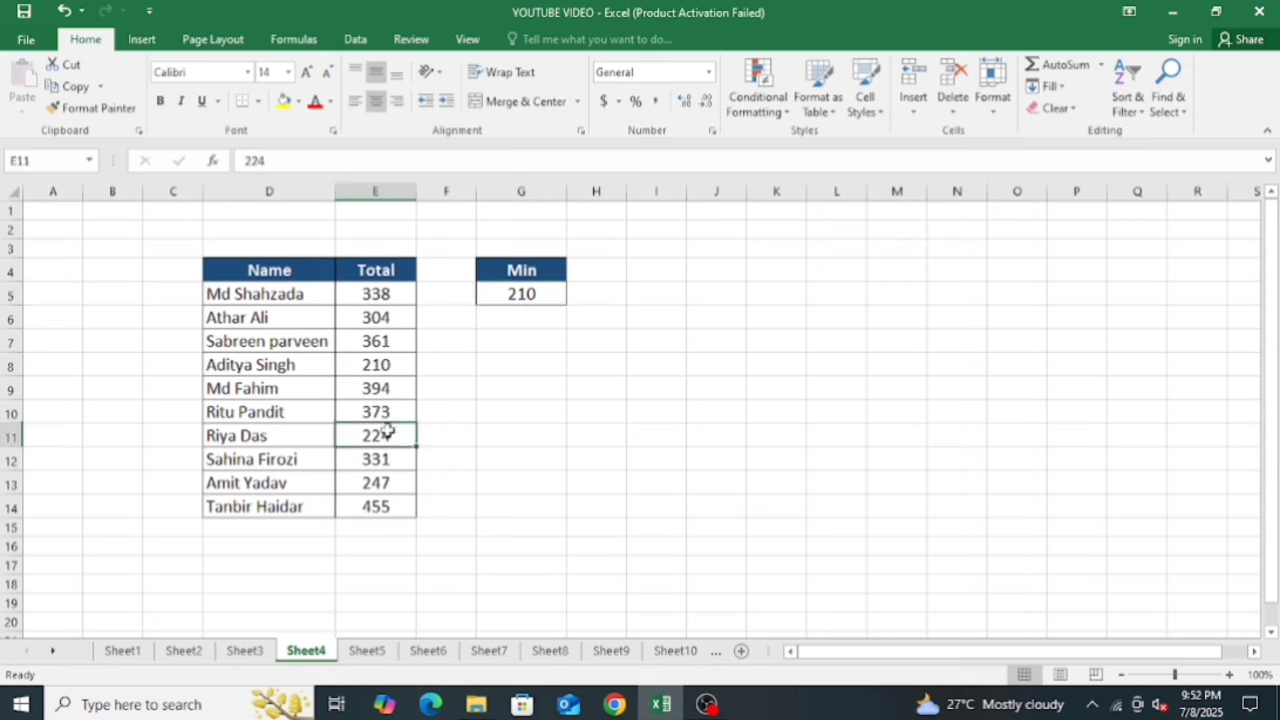
{"action": "type", "text": "100"}
{"action": "key", "text": "Return"}
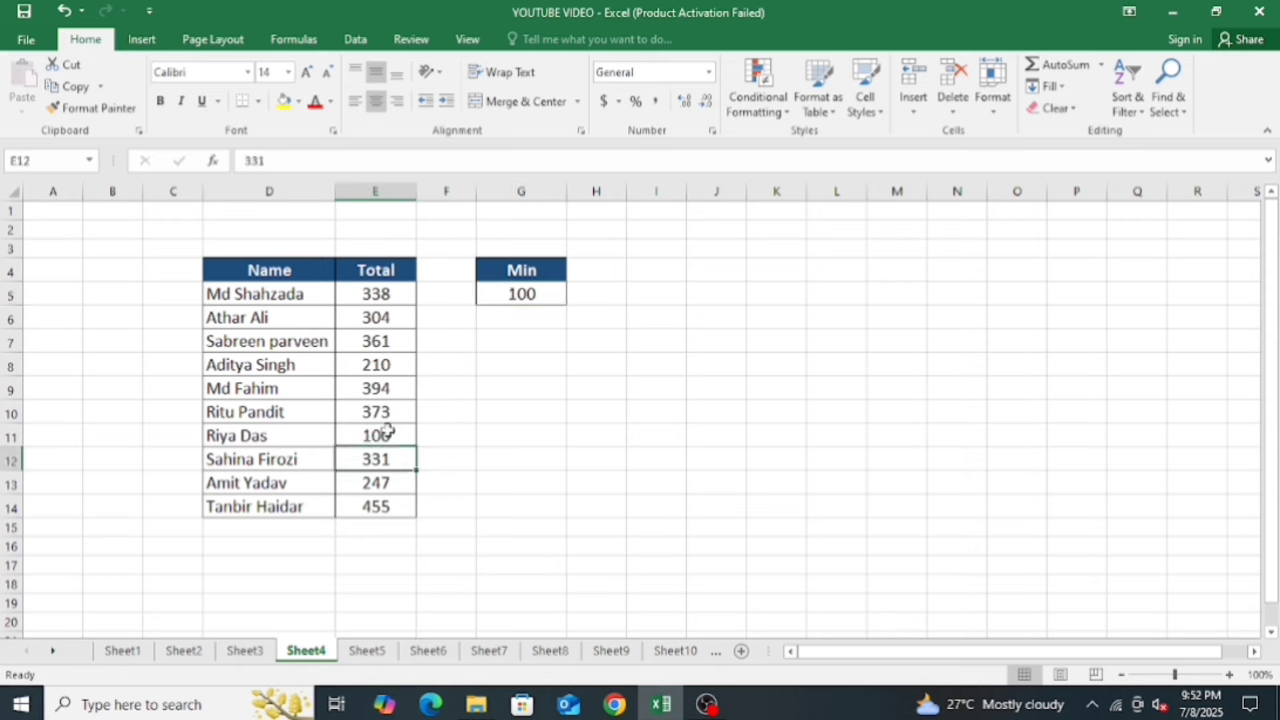
{"action": "left_click", "coordinate": [535, 296]}
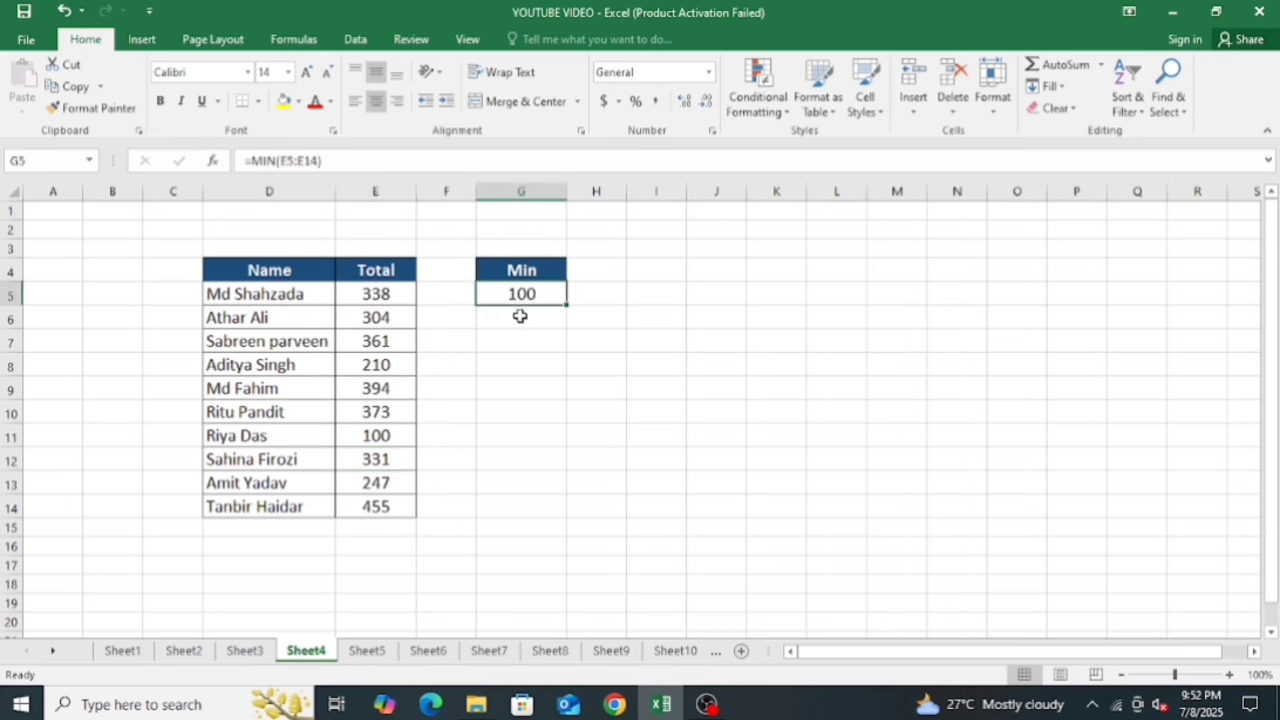
On Sheet5, enter =LEN(E5) in F5 to count the characters of the first entry.
{"action": "left_click", "coordinate": [380, 656]}
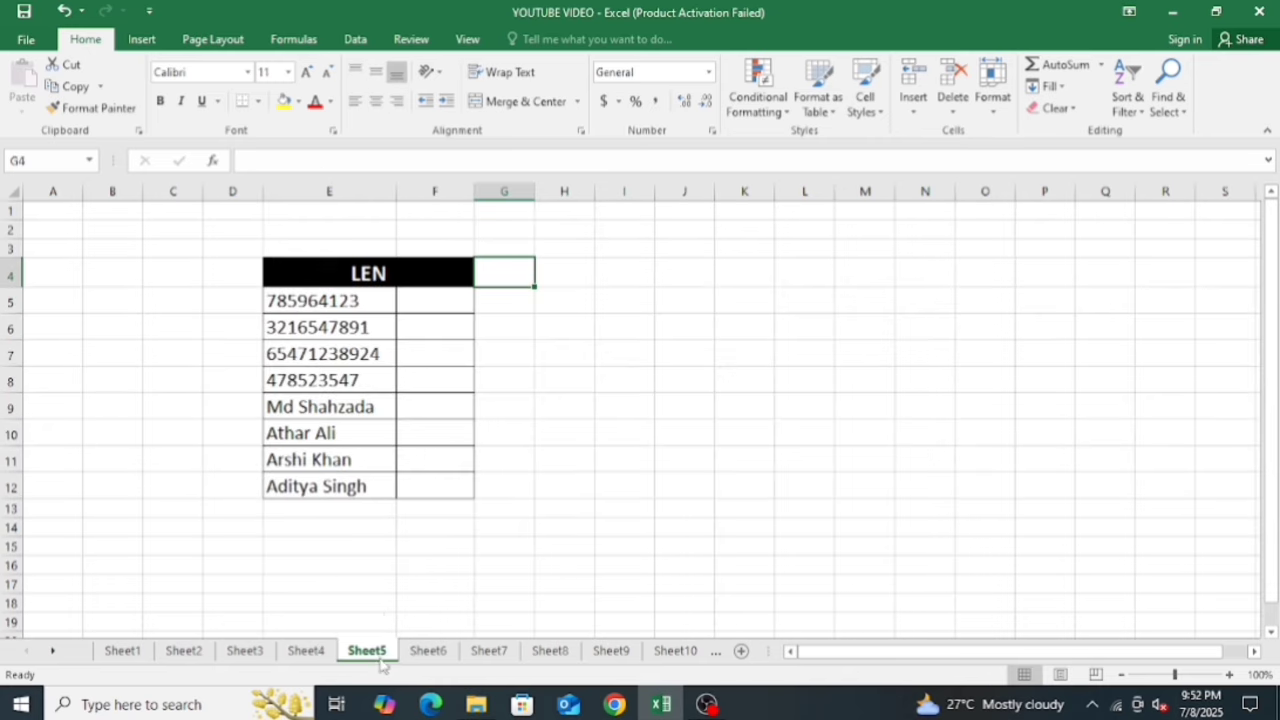
{"action": "left_click", "coordinate": [398, 276]}
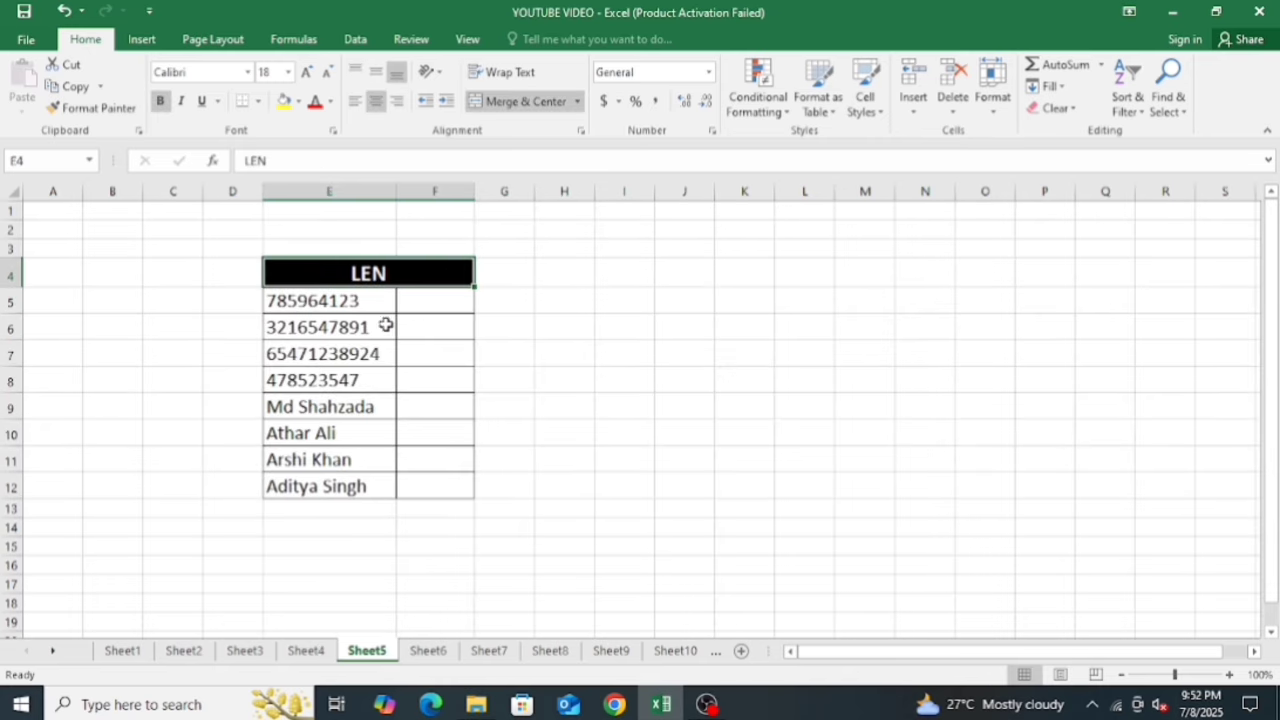
{"action": "left_click", "coordinate": [341, 302]}
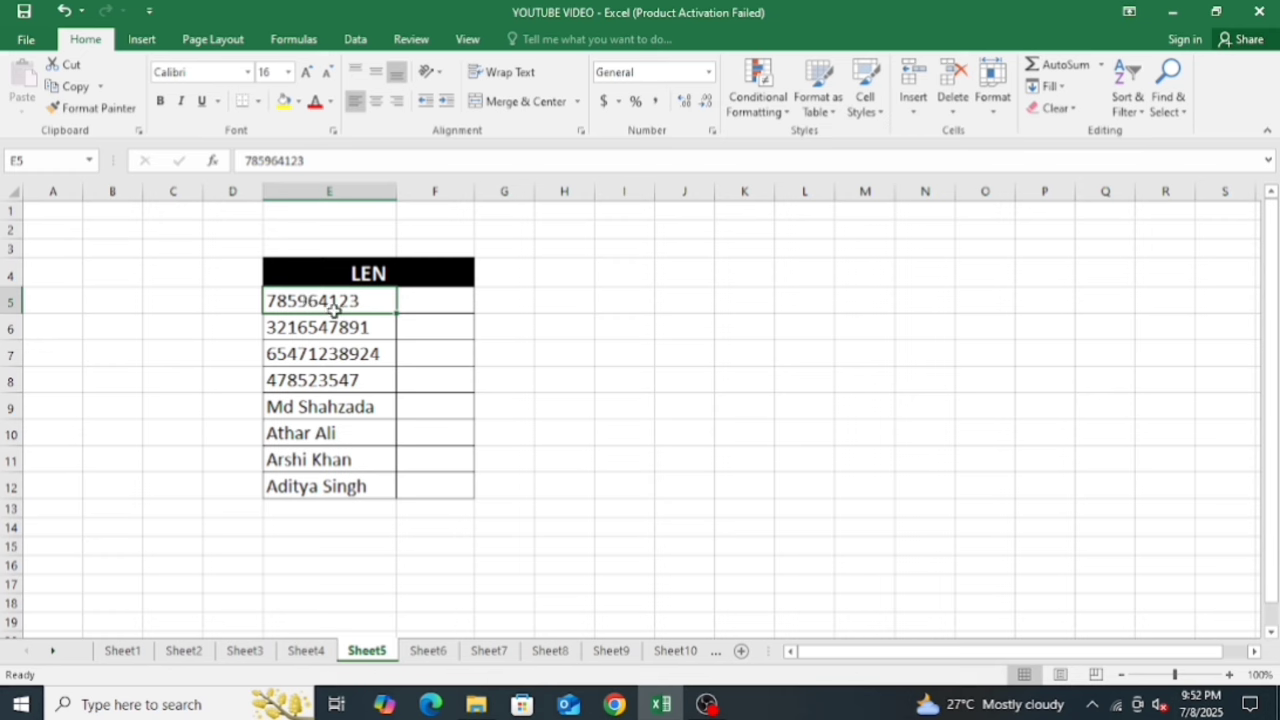
{"action": "left_click", "coordinate": [406, 302]}
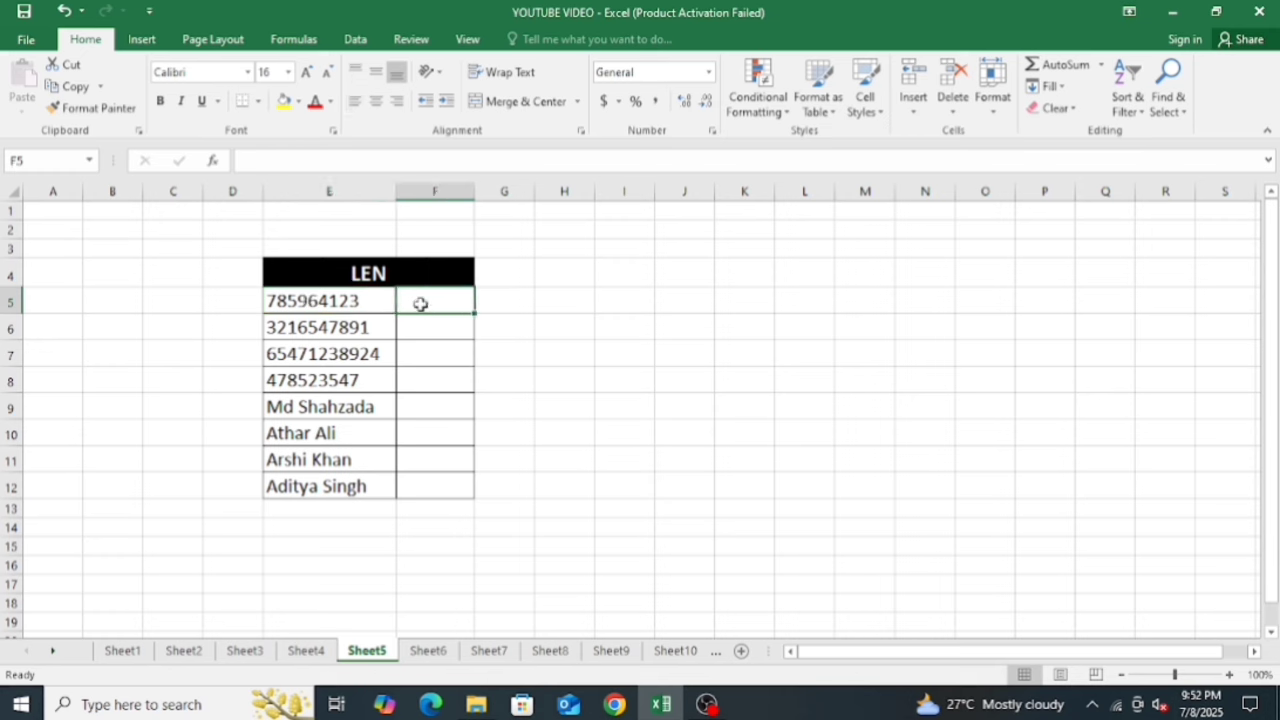
{"action": "type", "text": "="}
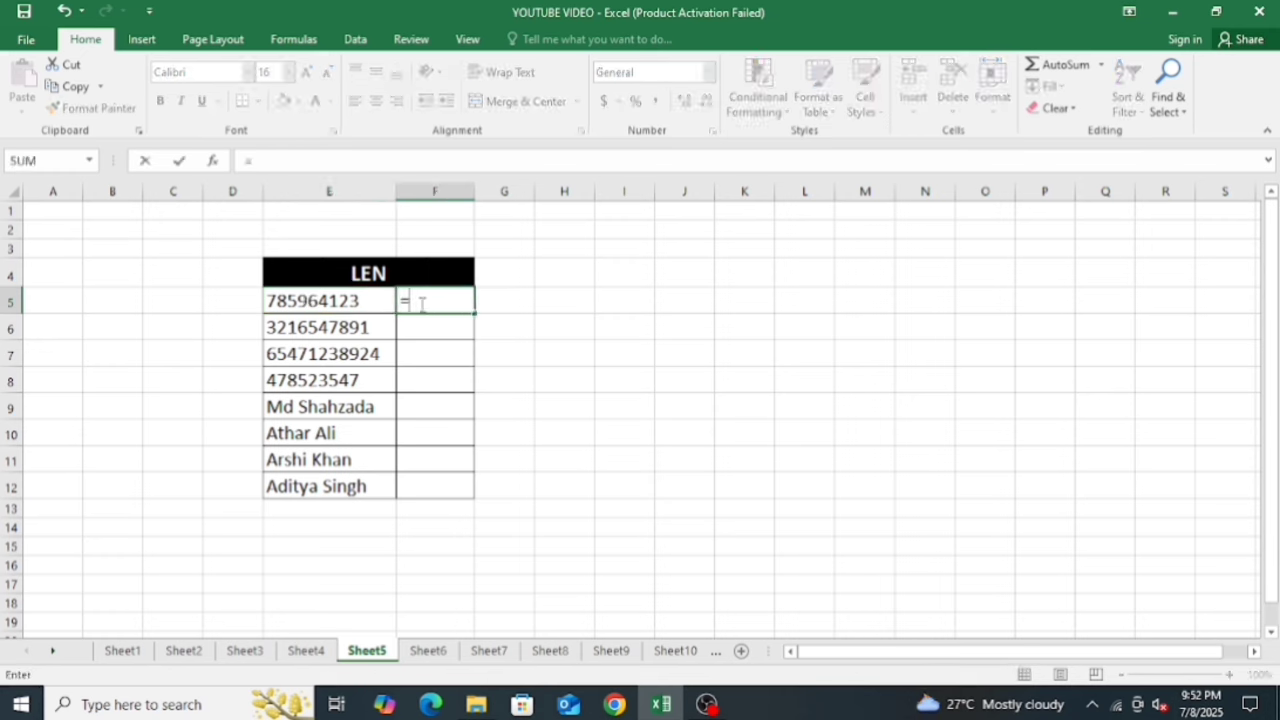
{"action": "type", "text": "len"}
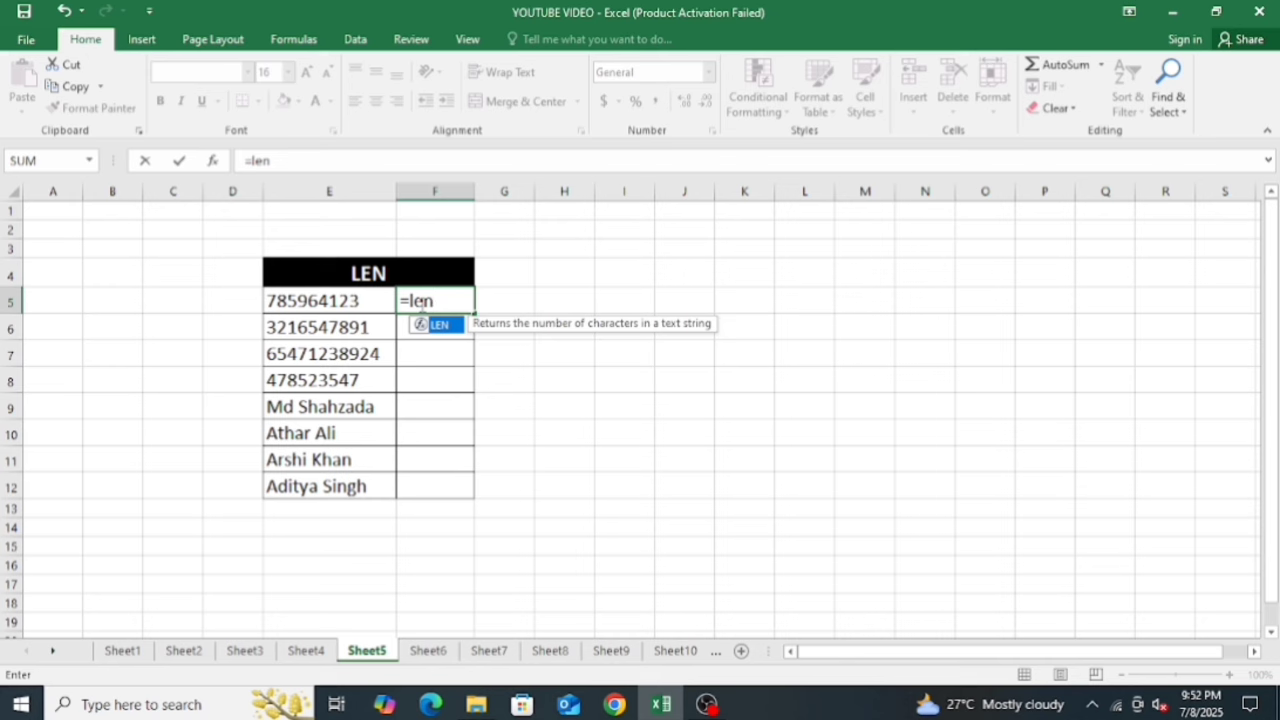
{"action": "key", "text": "Tab"}
{"action": "left_click", "coordinate": [353, 300]}
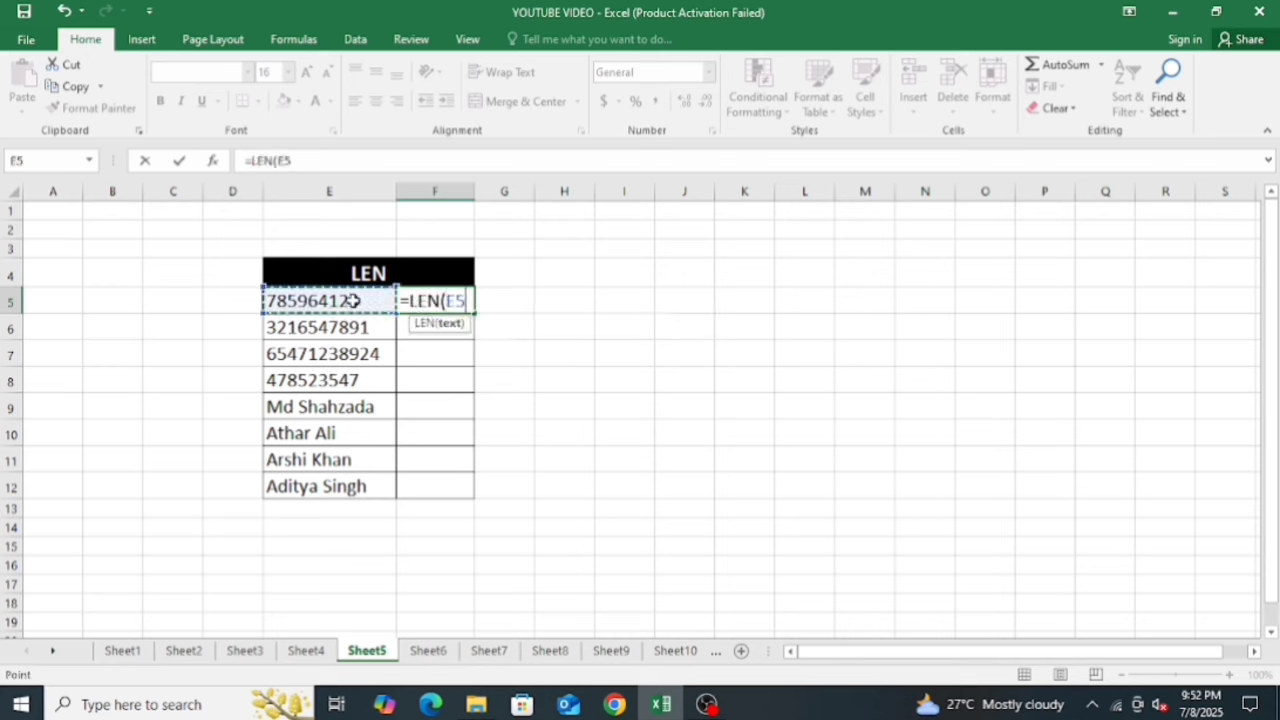
{"action": "type", "text": ")"}
{"action": "key", "text": "Return"}
Fill the LEN formula from F5 down through F12.
{"action": "left_click_drag", "start_coordinate": [432, 302], "coordinate": [434, 486]}
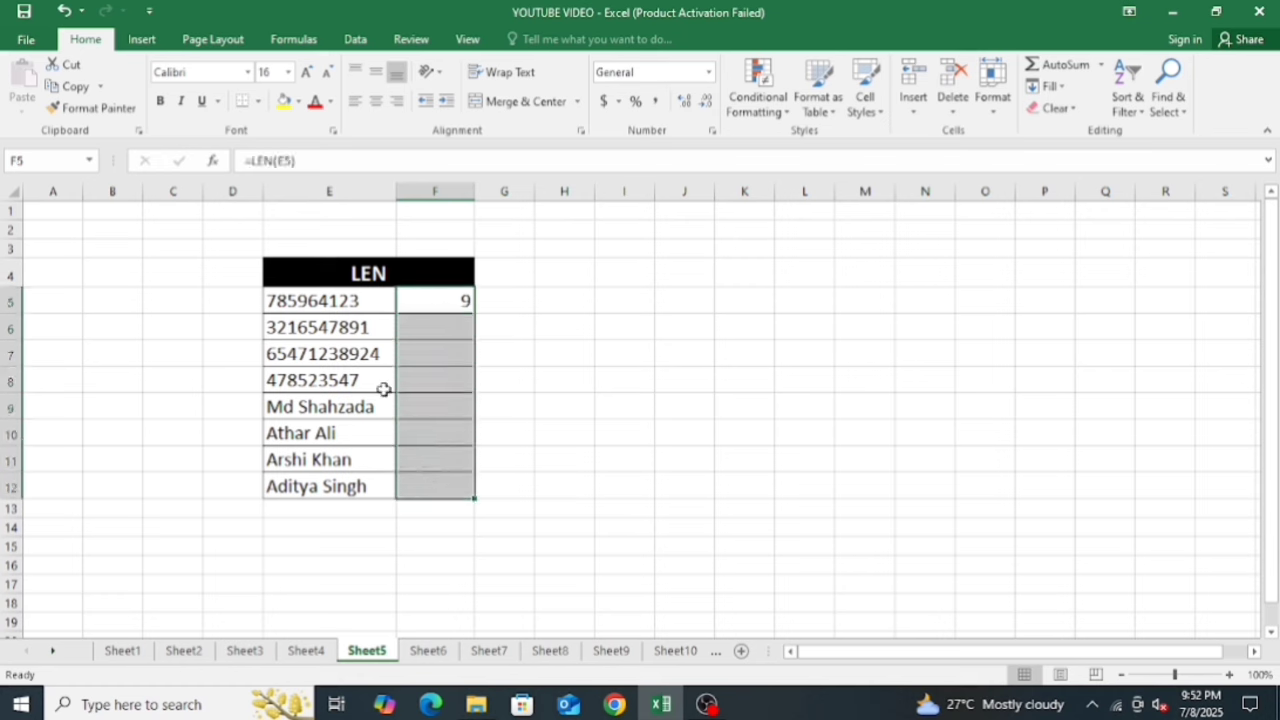
{"action": "left_click", "coordinate": [450, 304]}
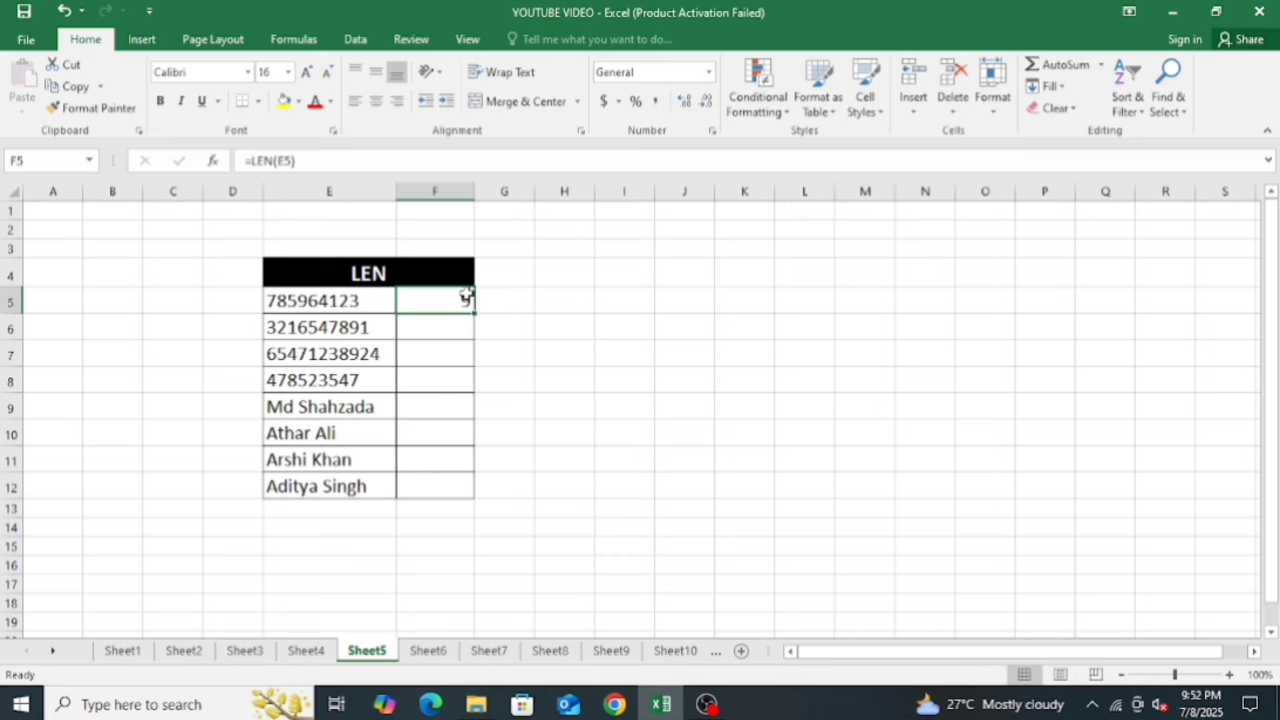
{"action": "left_click_drag", "start_coordinate": [451, 301], "coordinate": [443, 483]}
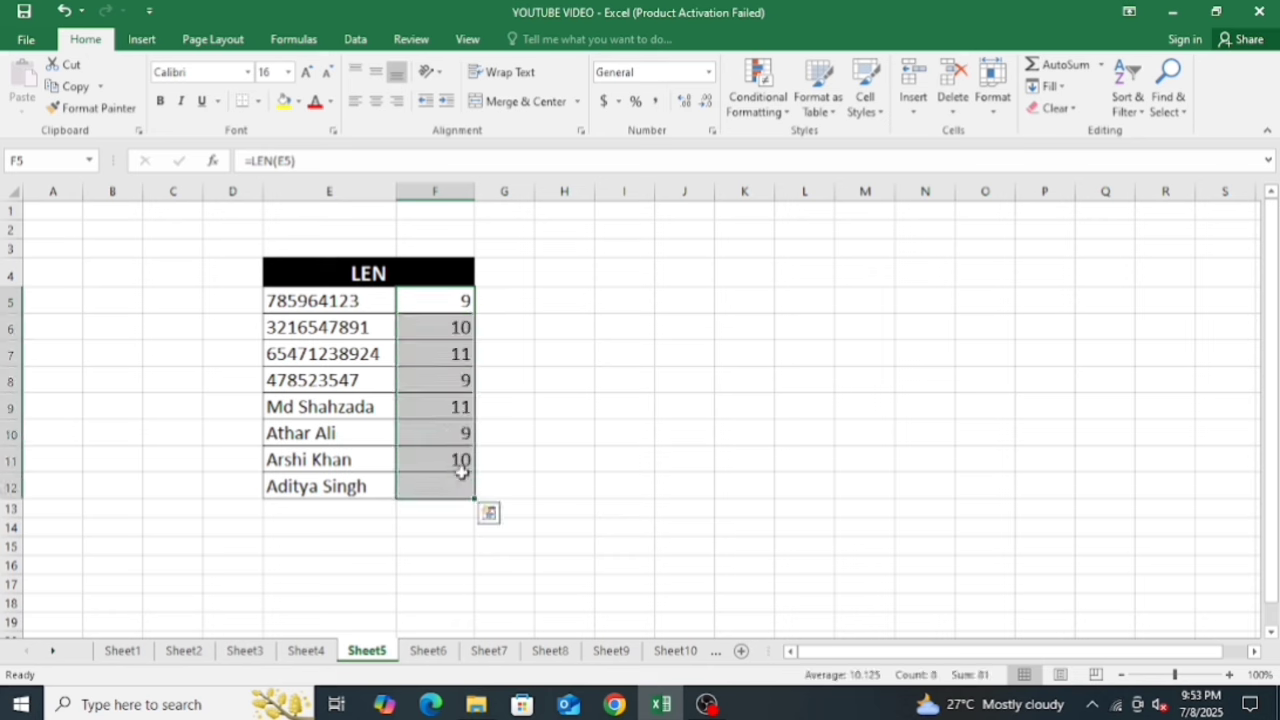
Remove the last digit from the number in E5 to test the LEN formula.
{"action": "double_click", "coordinate": [385, 301]}
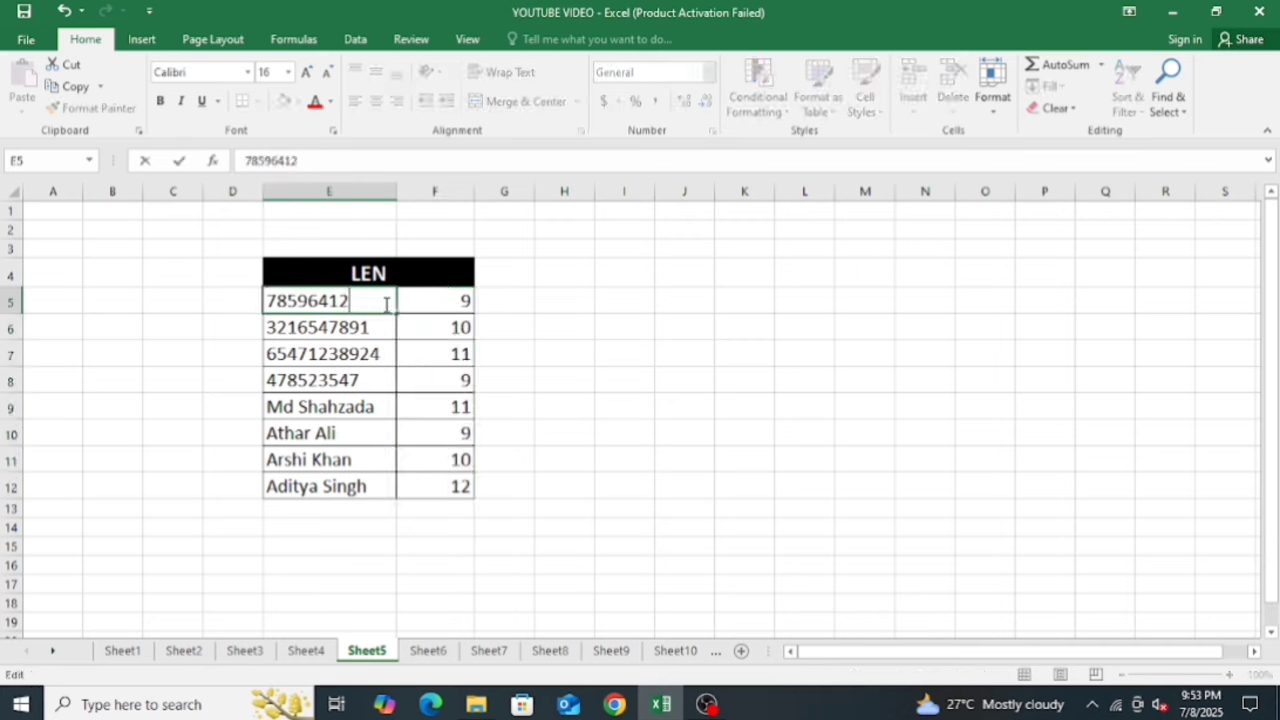
{"action": "key", "text": "Return"}
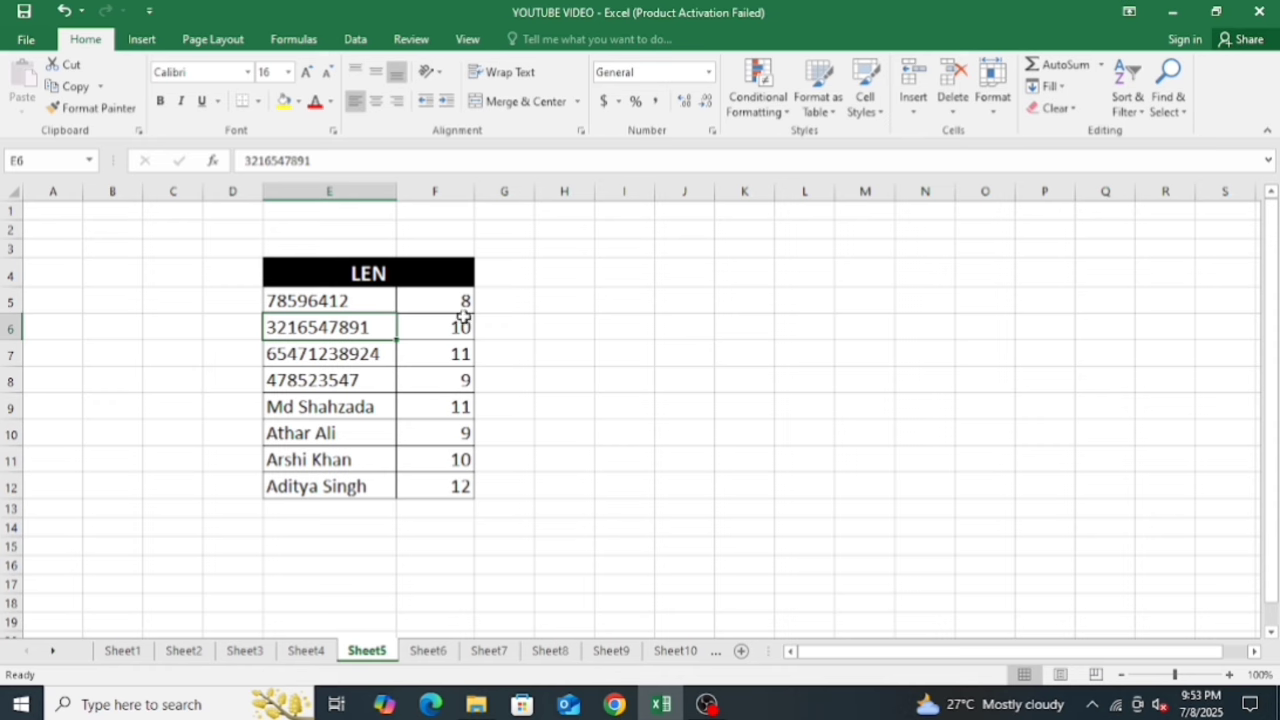
On Sheet6, enter =COUNT(D5:G14) in F16 to count the numeric cells in the employee sales table.
{"action": "left_click", "coordinate": [428, 651]}
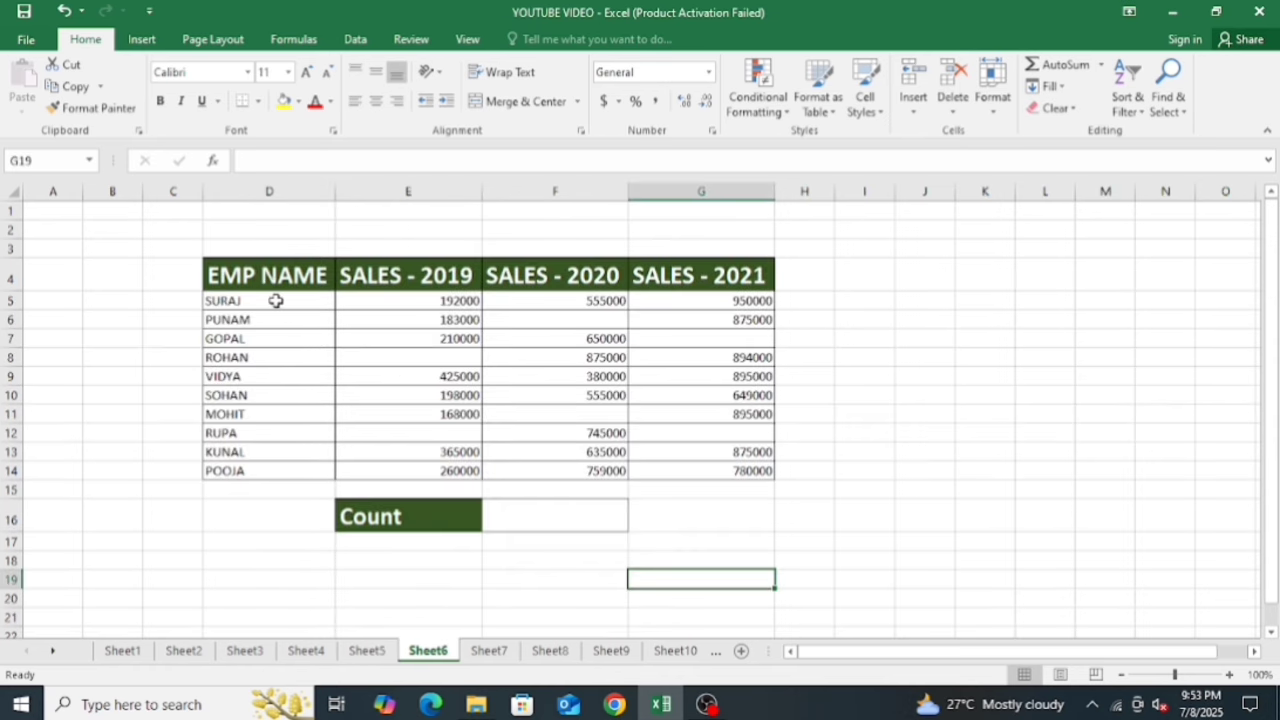
{"action": "left_click", "coordinate": [524, 517]}
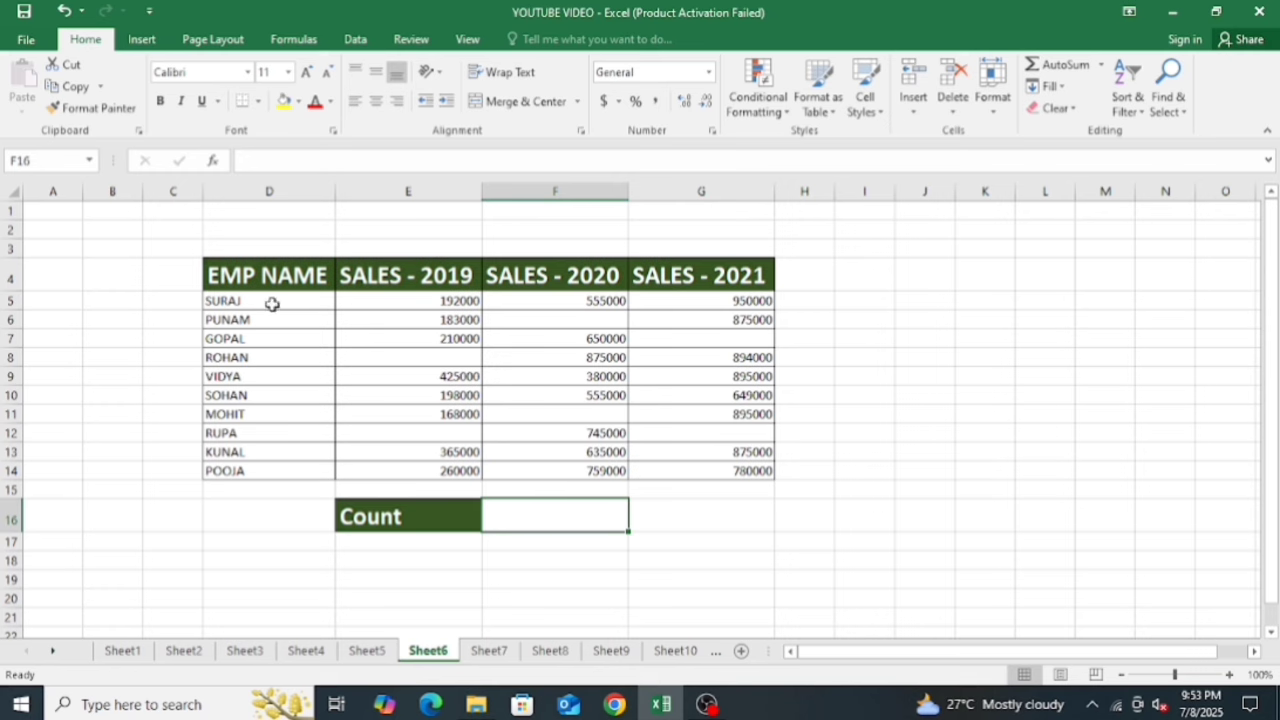
{"action": "left_click_drag", "start_coordinate": [271, 303], "coordinate": [714, 470]}
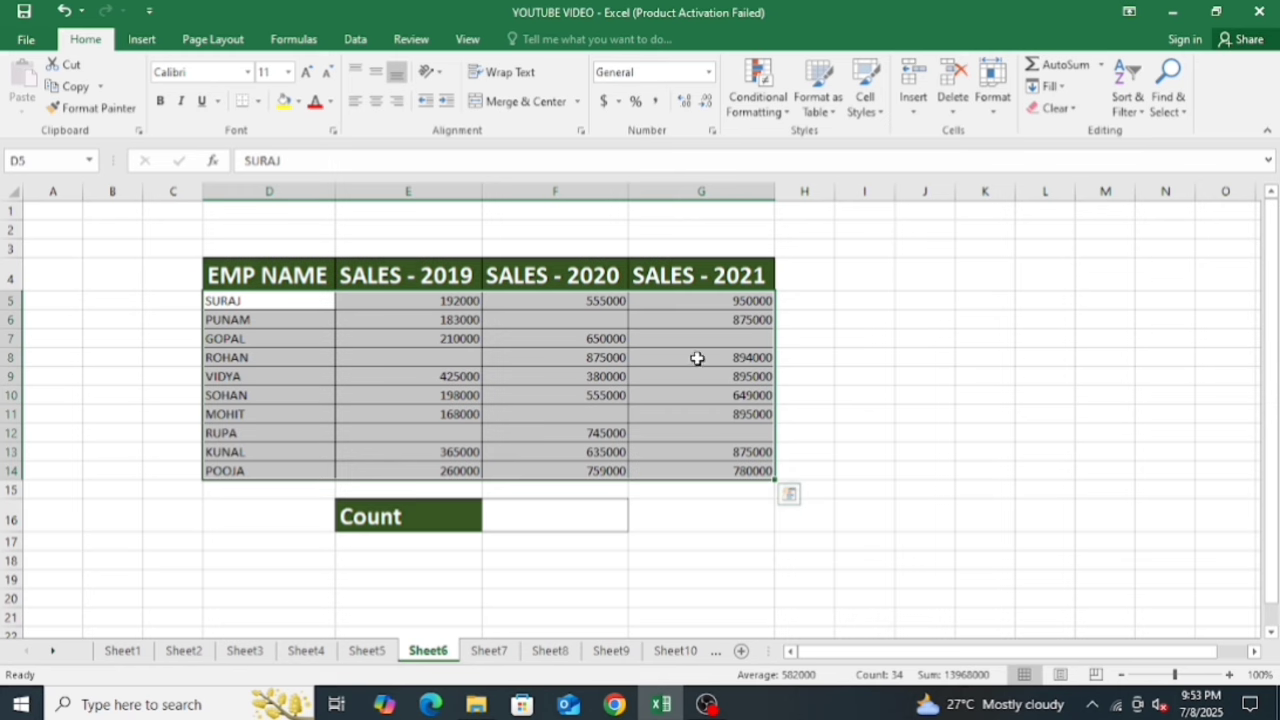
{"action": "left_click_drag", "start_coordinate": [632, 470], "coordinate": [600, 452]}
{"action": "left_click_drag", "start_coordinate": [436, 302], "coordinate": [511, 489]}
{"action": "left_click", "coordinate": [537, 516]}
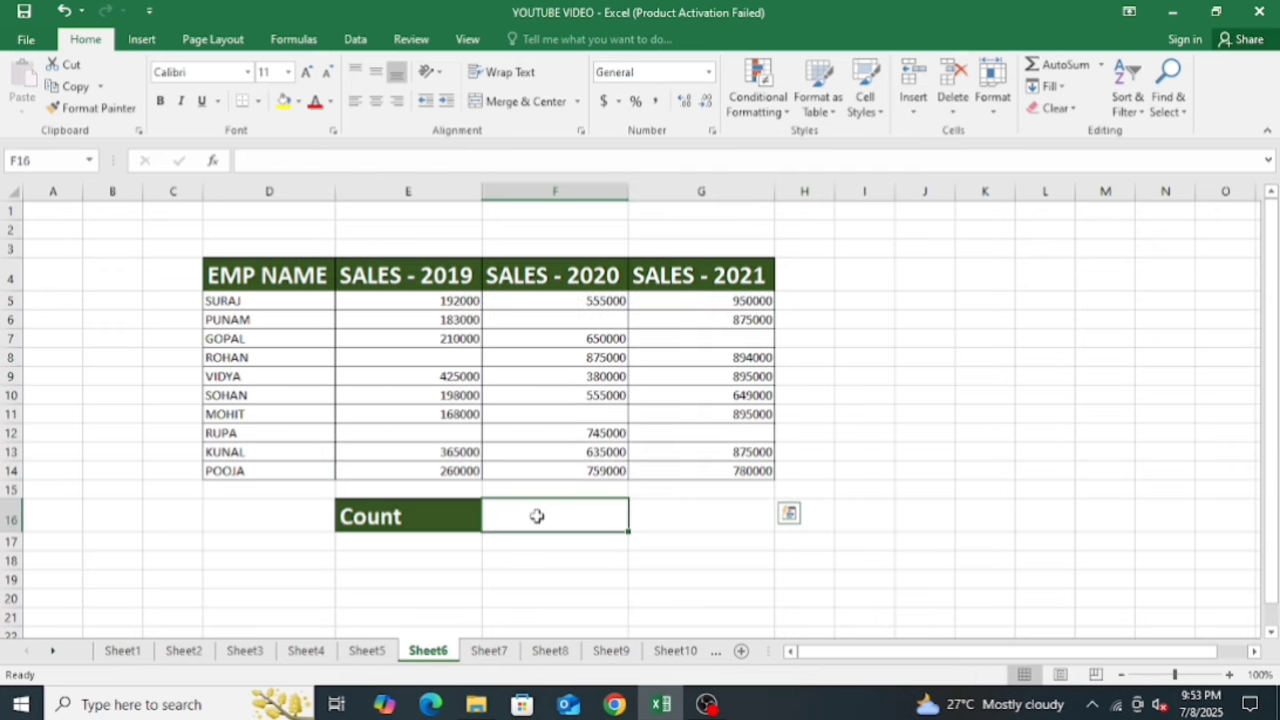
{"action": "type", "text": "=count"}
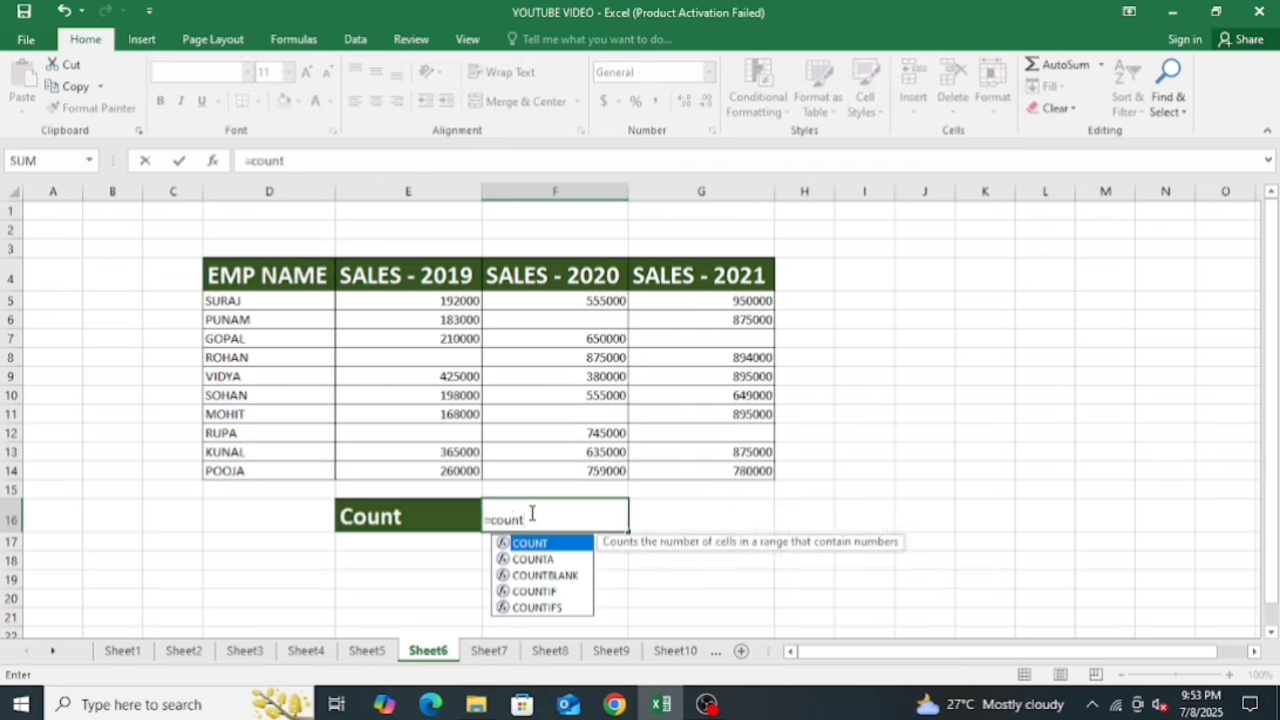
{"action": "key", "text": "Tab"}
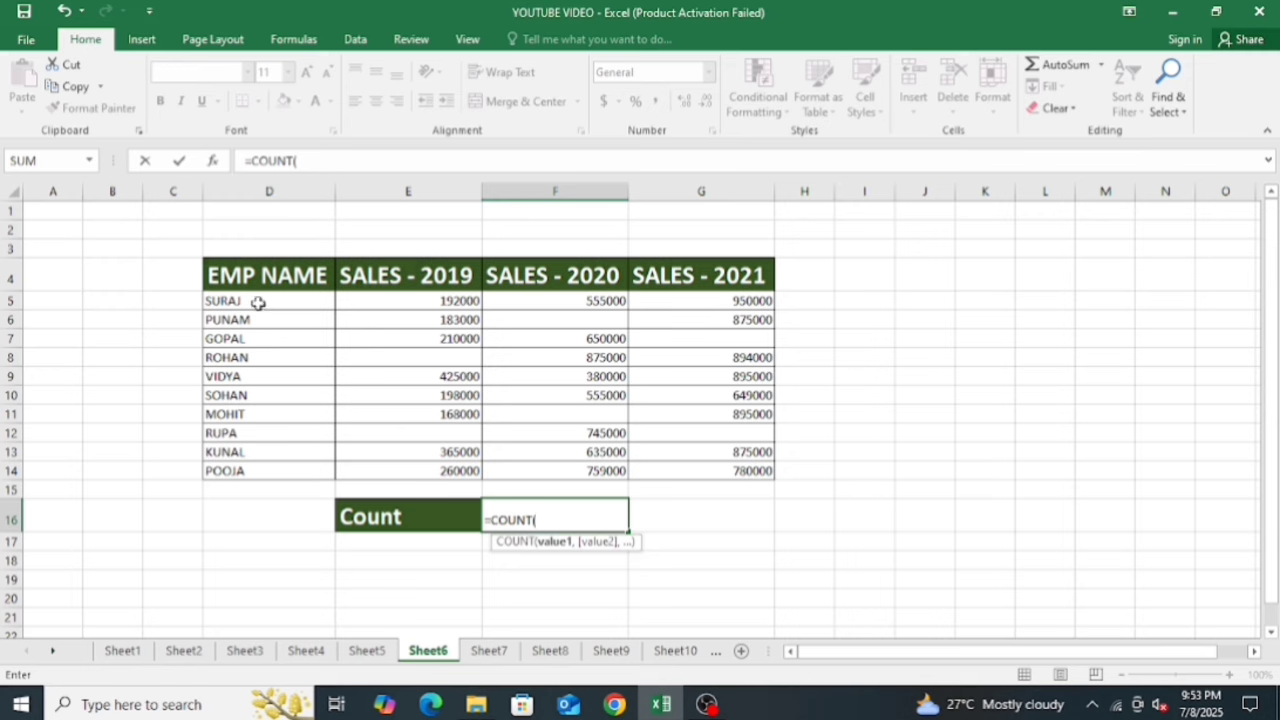
{"action": "left_click_drag", "start_coordinate": [257, 303], "coordinate": [655, 471]}
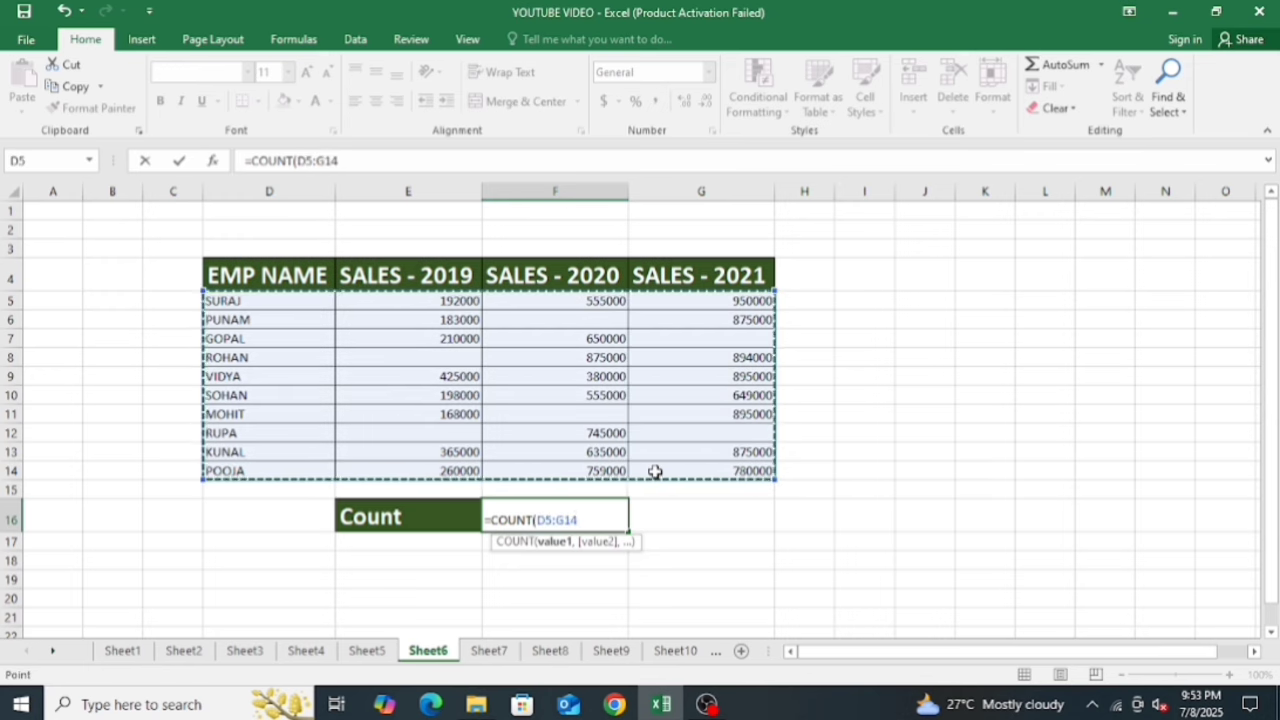
{"action": "type", "text": ")"}
{"action": "key", "text": "Return"}
{"action": "left_click", "coordinate": [619, 511]}
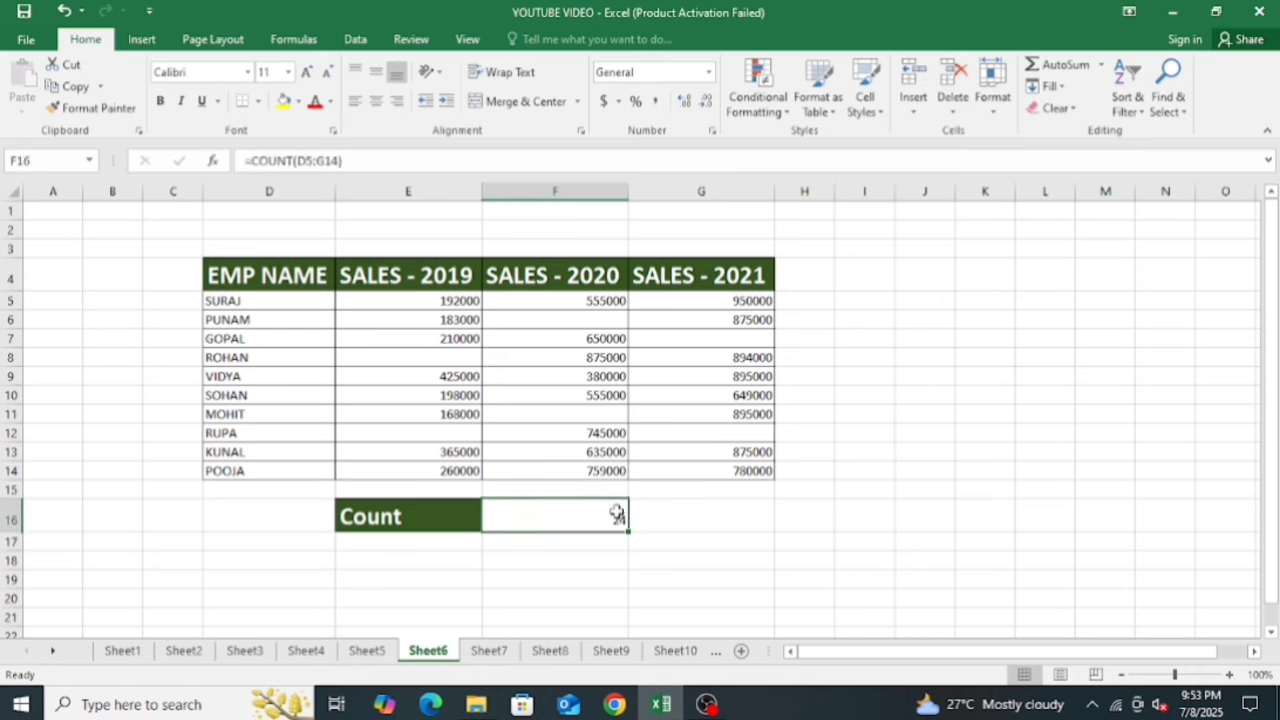
Compare the employee name range with the sales figures, and clear the 2019 sales value in E5 to test the Count formula.
{"action": "left_click", "coordinate": [467, 300]}
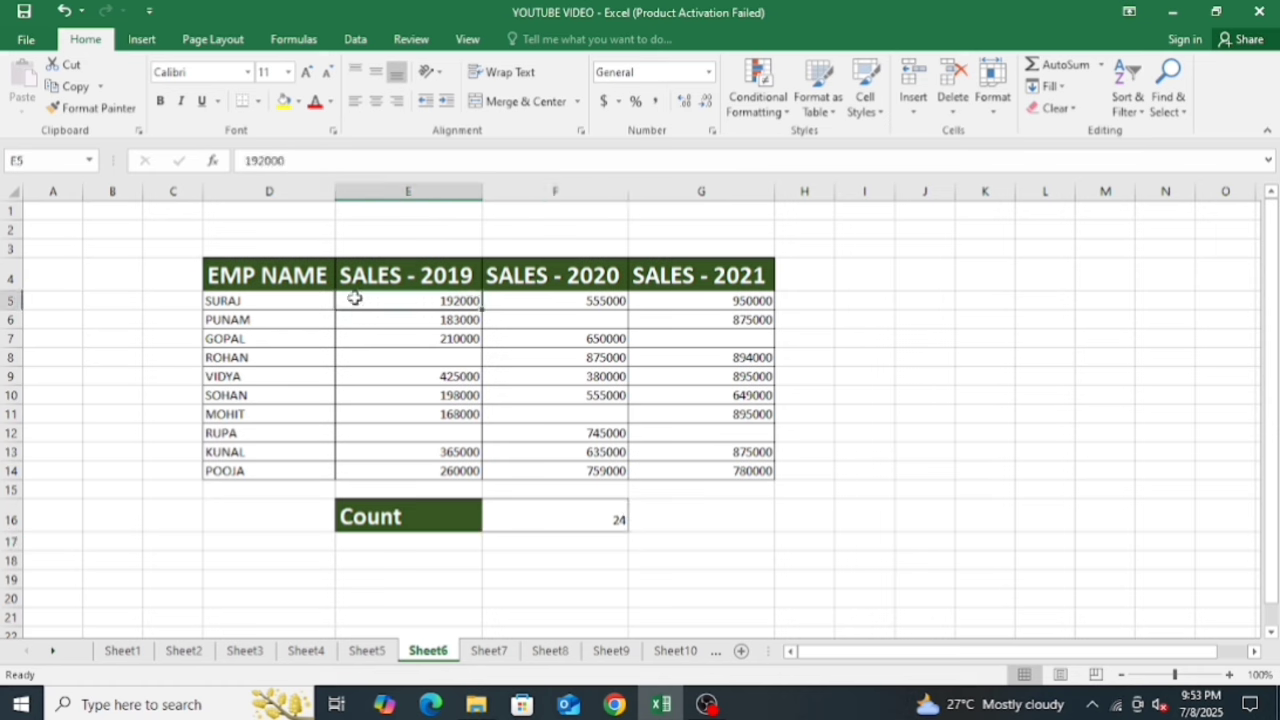
{"action": "left_click_drag", "start_coordinate": [305, 300], "coordinate": [287, 465]}
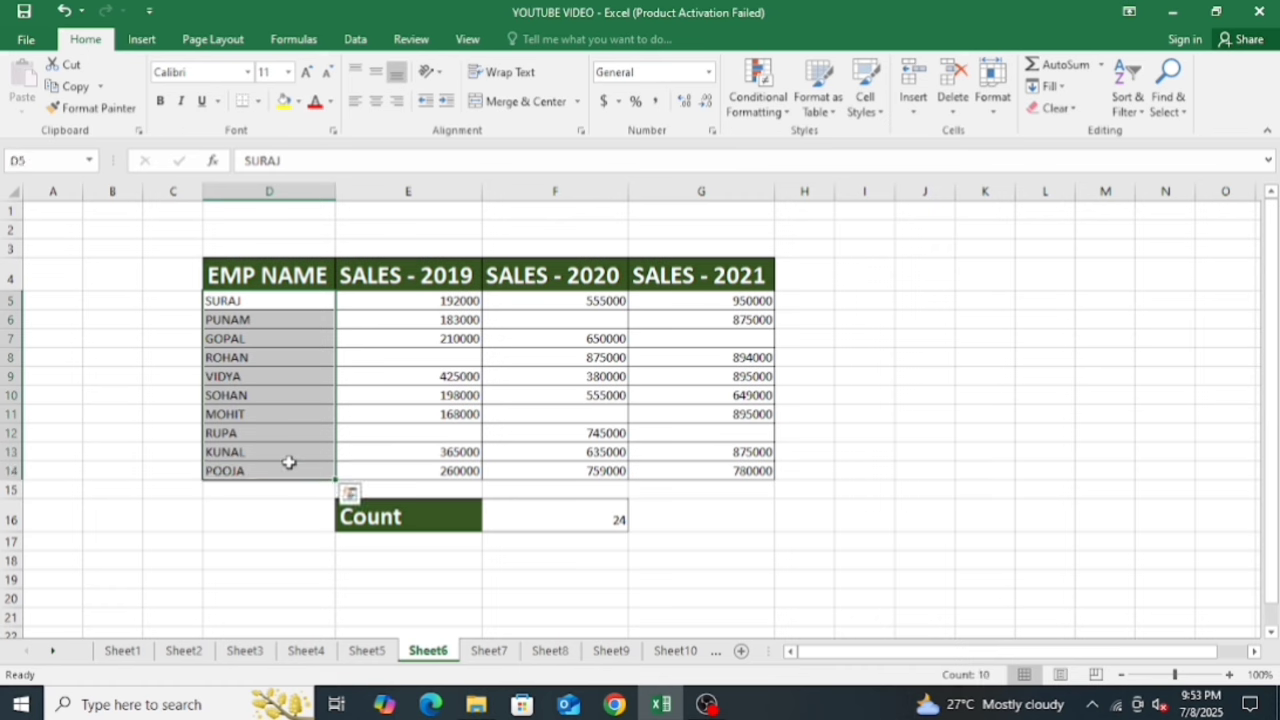
{"action": "left_click_drag", "start_coordinate": [408, 298], "coordinate": [714, 476]}
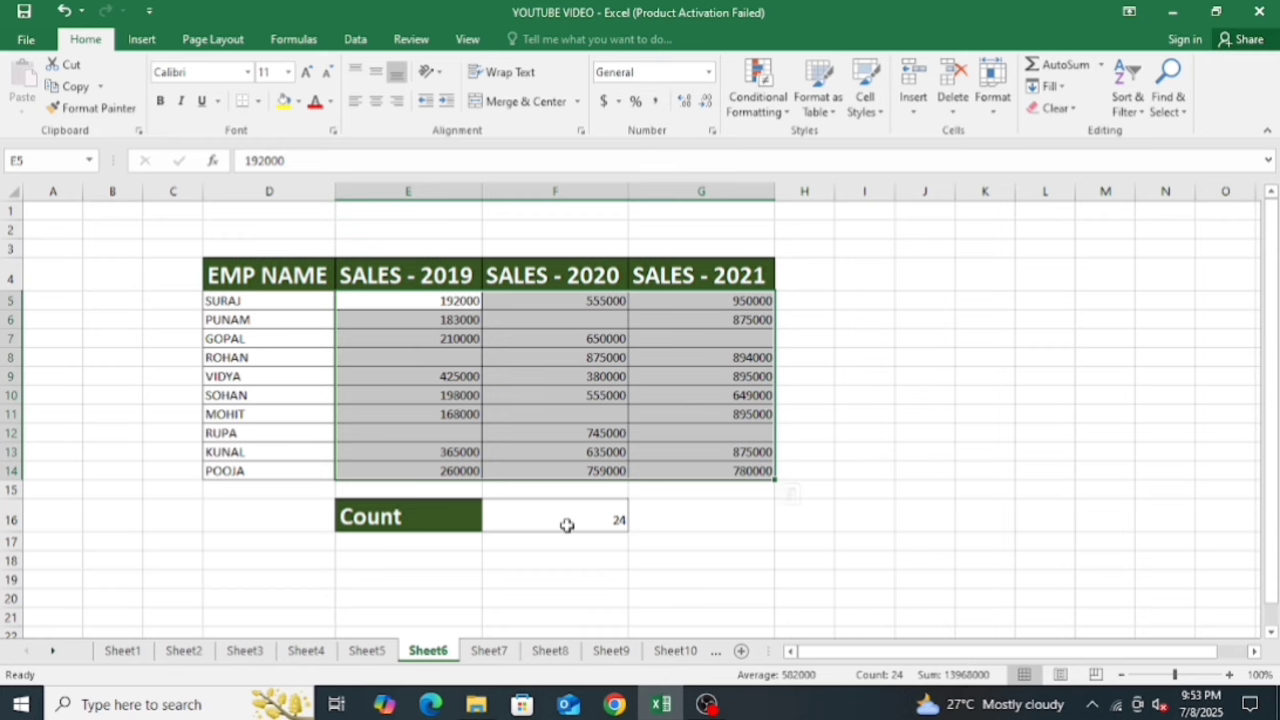
{"action": "left_click", "coordinate": [569, 521]}
{"action": "left_click", "coordinate": [444, 300]}
{"action": "key", "text": "Delete"}
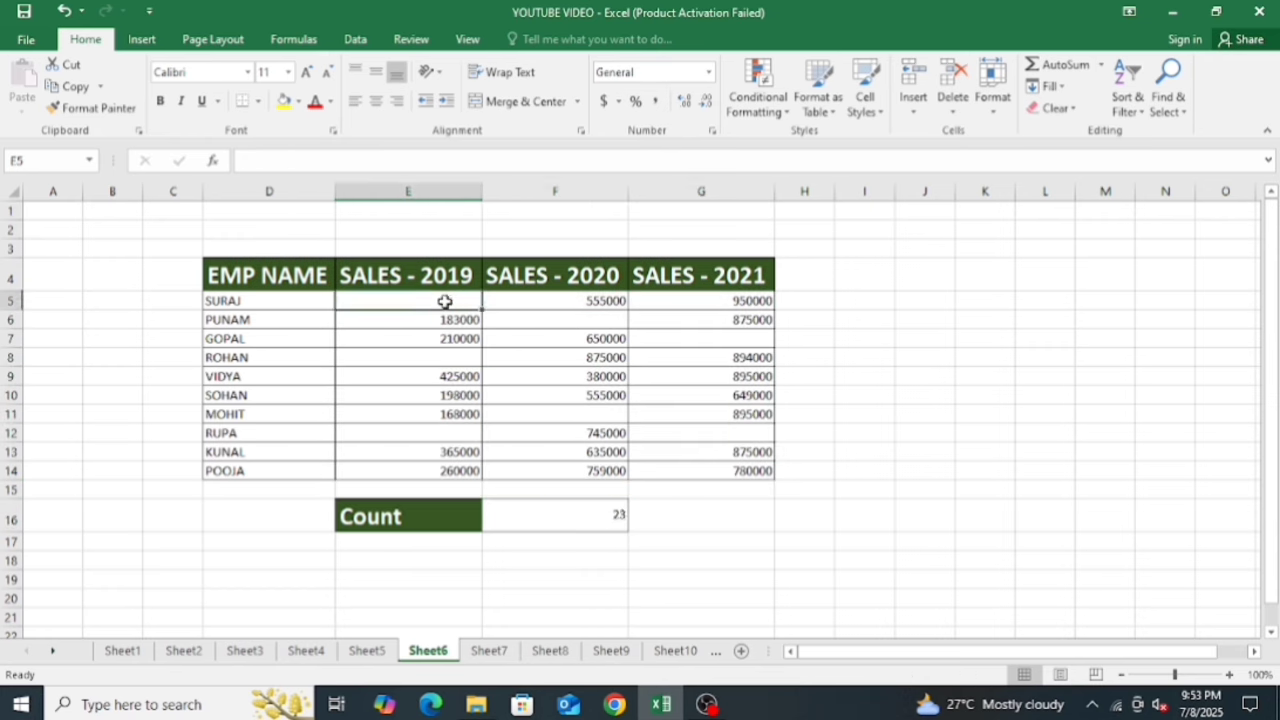
{"action": "key", "text": "Return"}
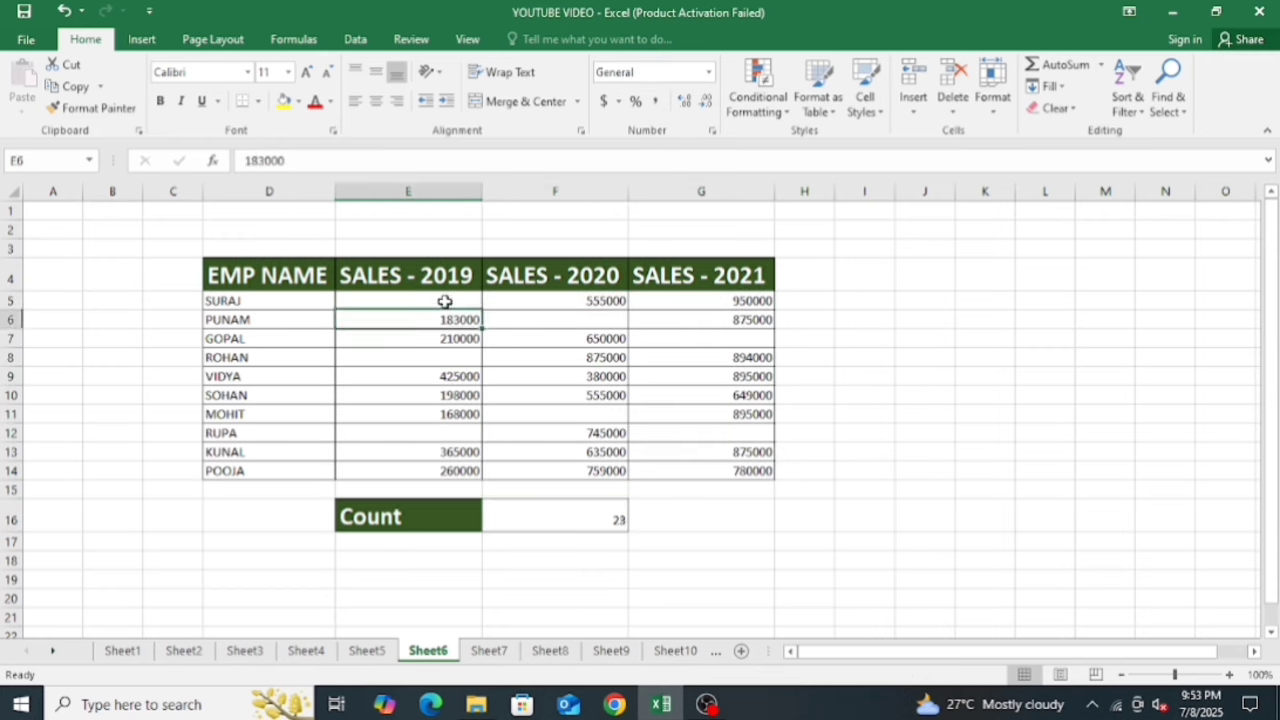
On Sheet7, enter =COUNTA(D5:G14) in F16 to count all non-empty cells in the employee sales table.
{"action": "left_click", "coordinate": [508, 654]}
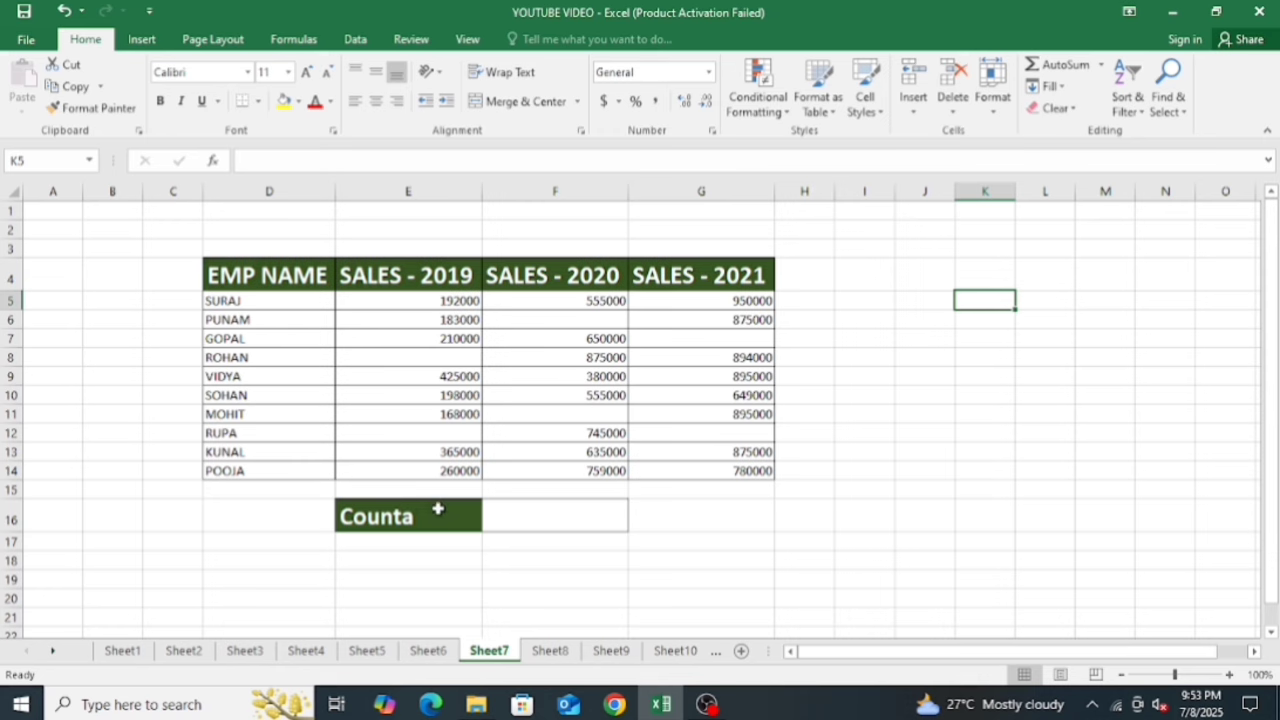
{"action": "left_click_drag", "start_coordinate": [263, 299], "coordinate": [649, 473]}
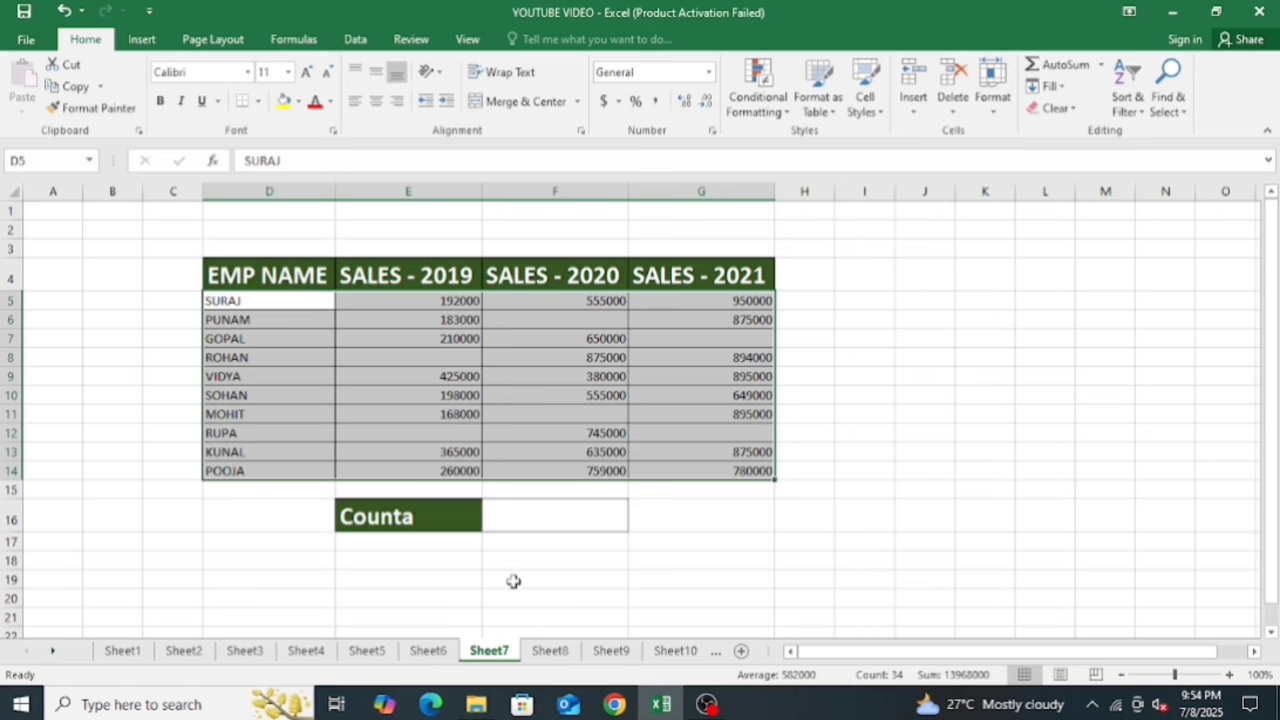
{"action": "left_click", "coordinate": [560, 519]}
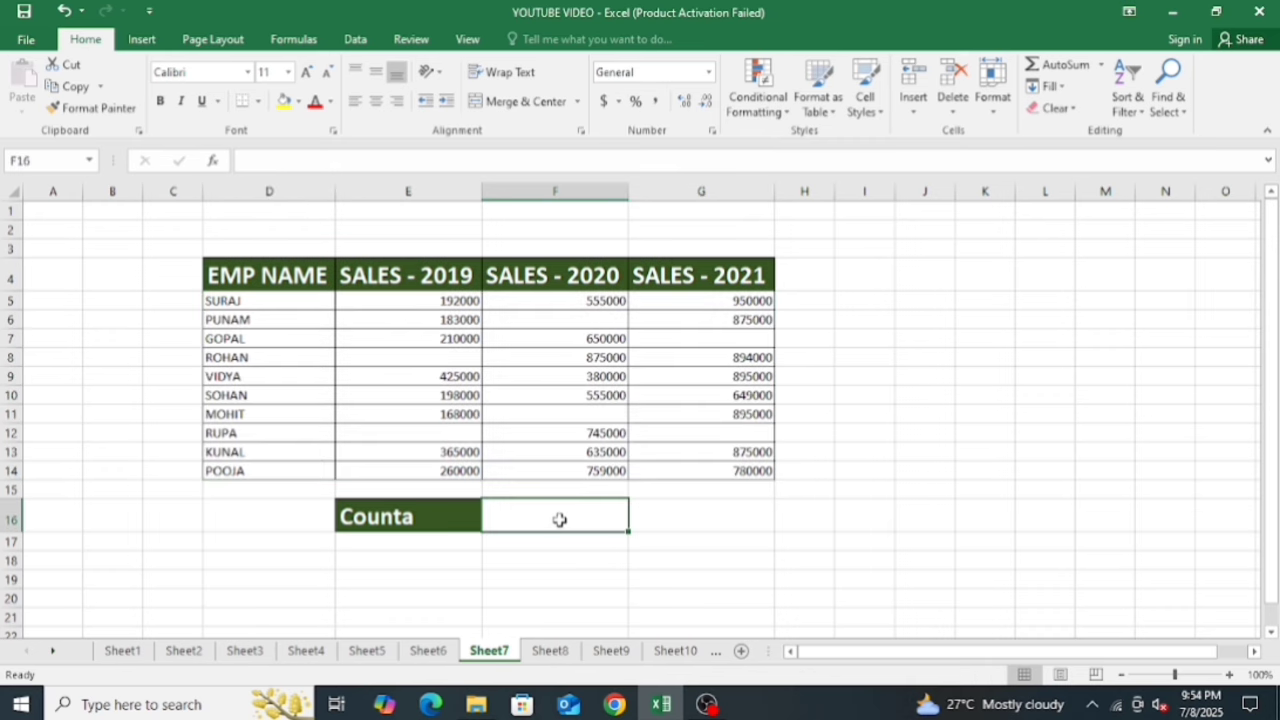
{"action": "type", "text": "=coun"}
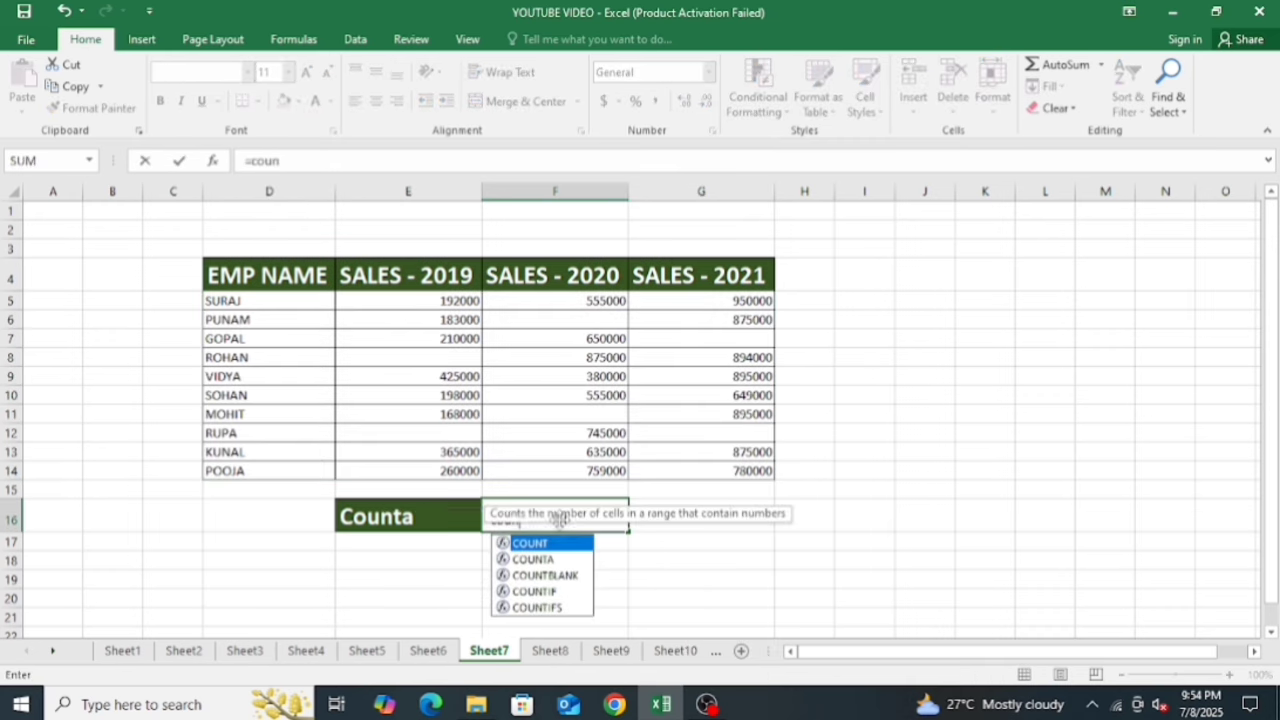
{"action": "type", "text": "ta"}
{"action": "key", "text": "Tab"}
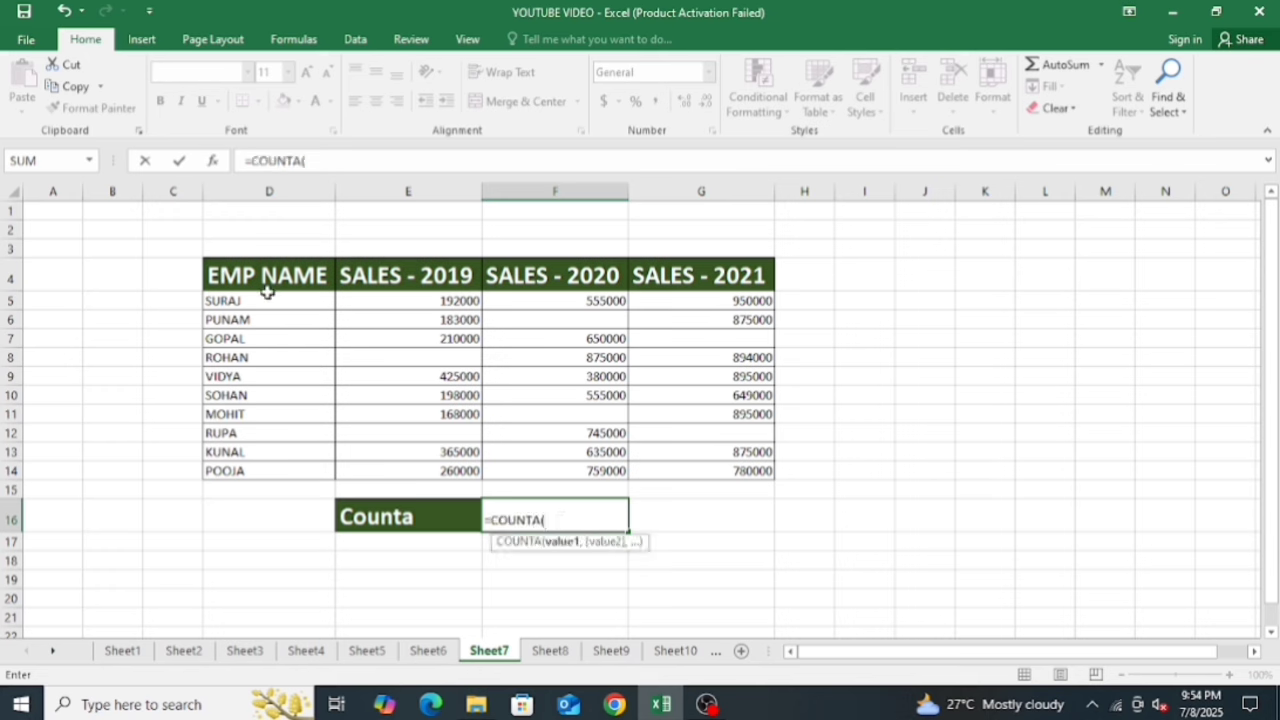
{"action": "left_click_drag", "start_coordinate": [268, 298], "coordinate": [690, 472]}
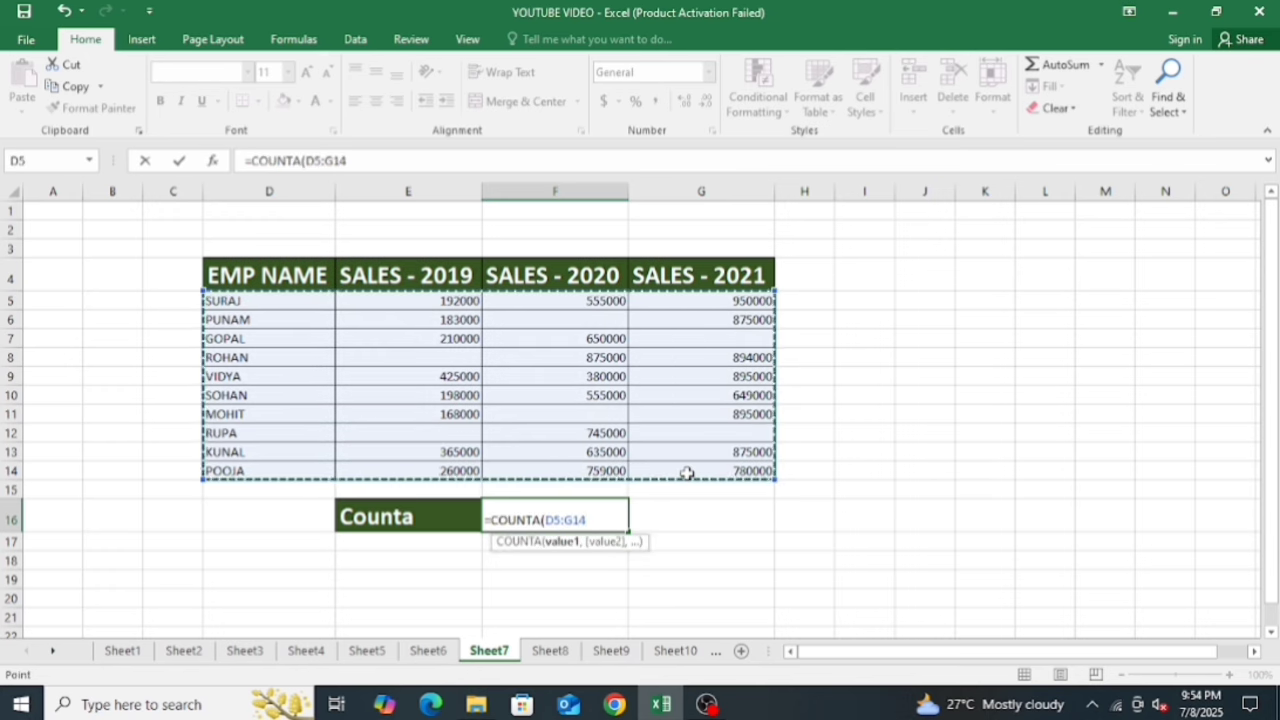
{"action": "type", "text": ")"}
{"action": "key", "text": "Return"}
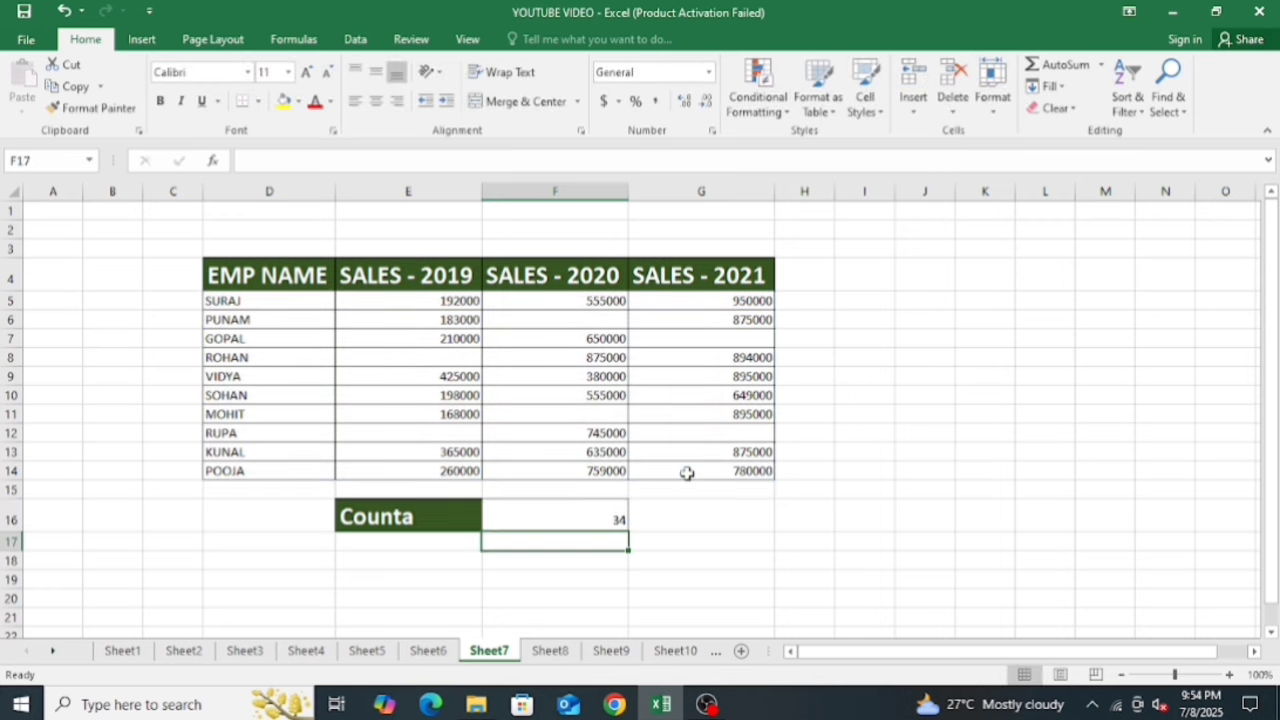
{"action": "left_click", "coordinate": [595, 505]}
Clear the employee name in D5 and the 2019 sales value in E5 to test the Counta formula.
{"action": "left_click", "coordinate": [312, 301]}
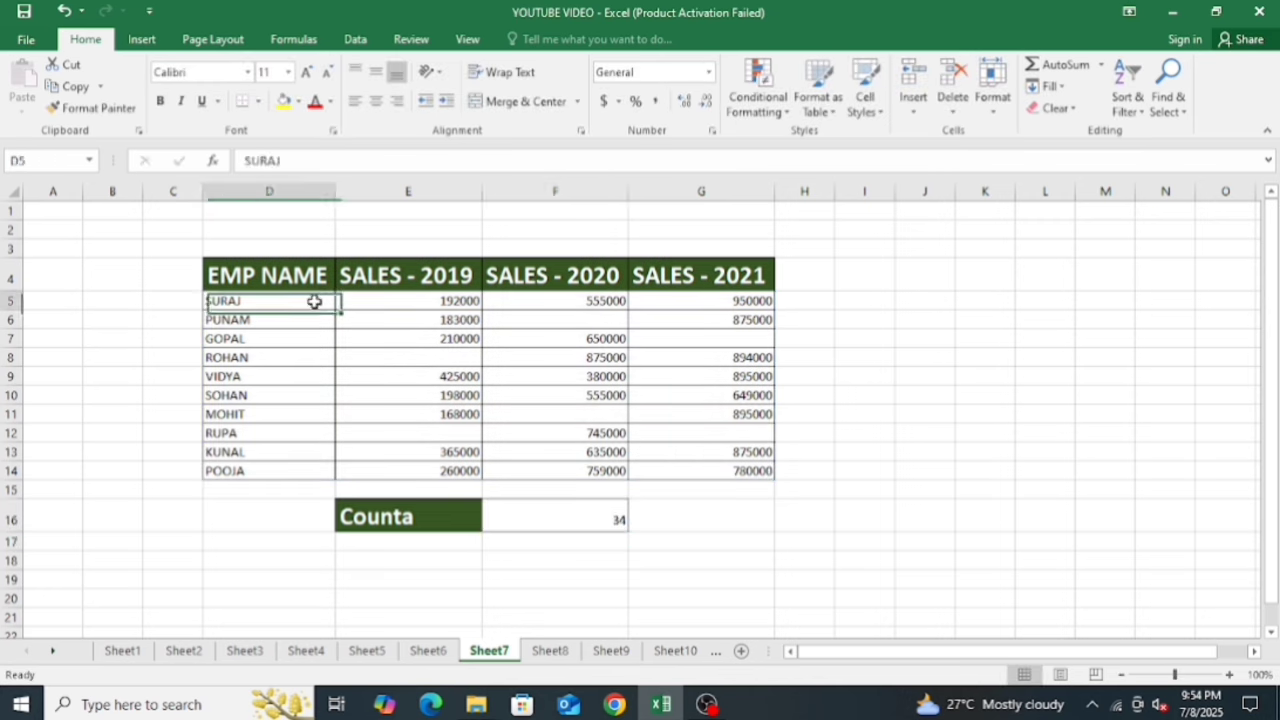
{"action": "key", "text": "Delete"}
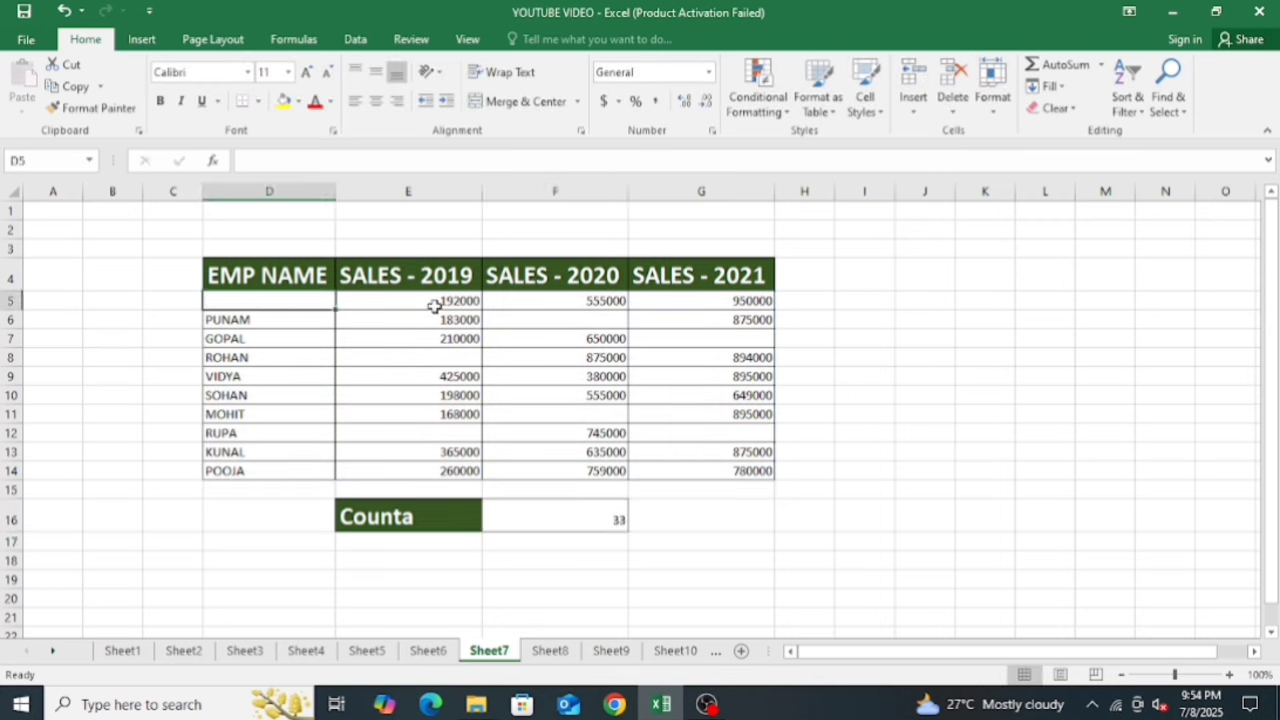
{"action": "left_click", "coordinate": [434, 305]}
{"action": "key", "text": "Delete"}
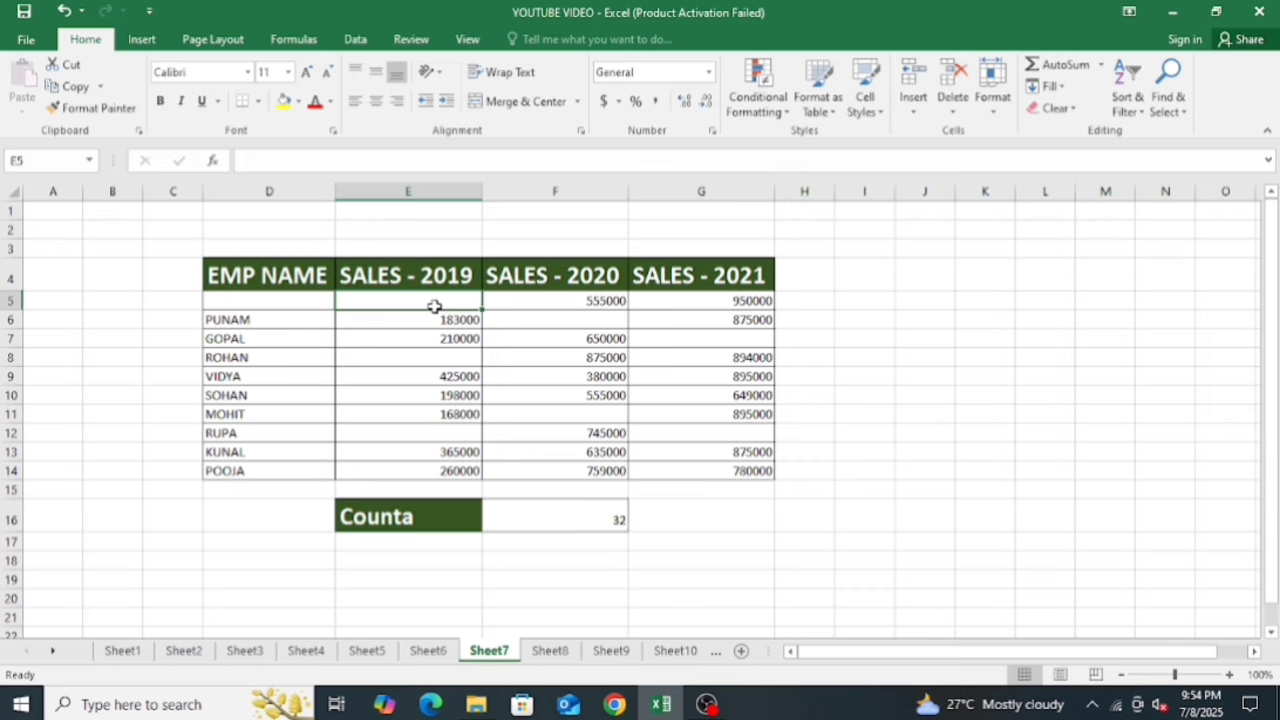
{"action": "left_click", "coordinate": [267, 300]}
{"action": "left_click", "coordinate": [397, 302]}
Open Sheet8 and look over the first student's row with its Total Persent and Total Absent cells.
{"action": "left_click", "coordinate": [550, 652]}
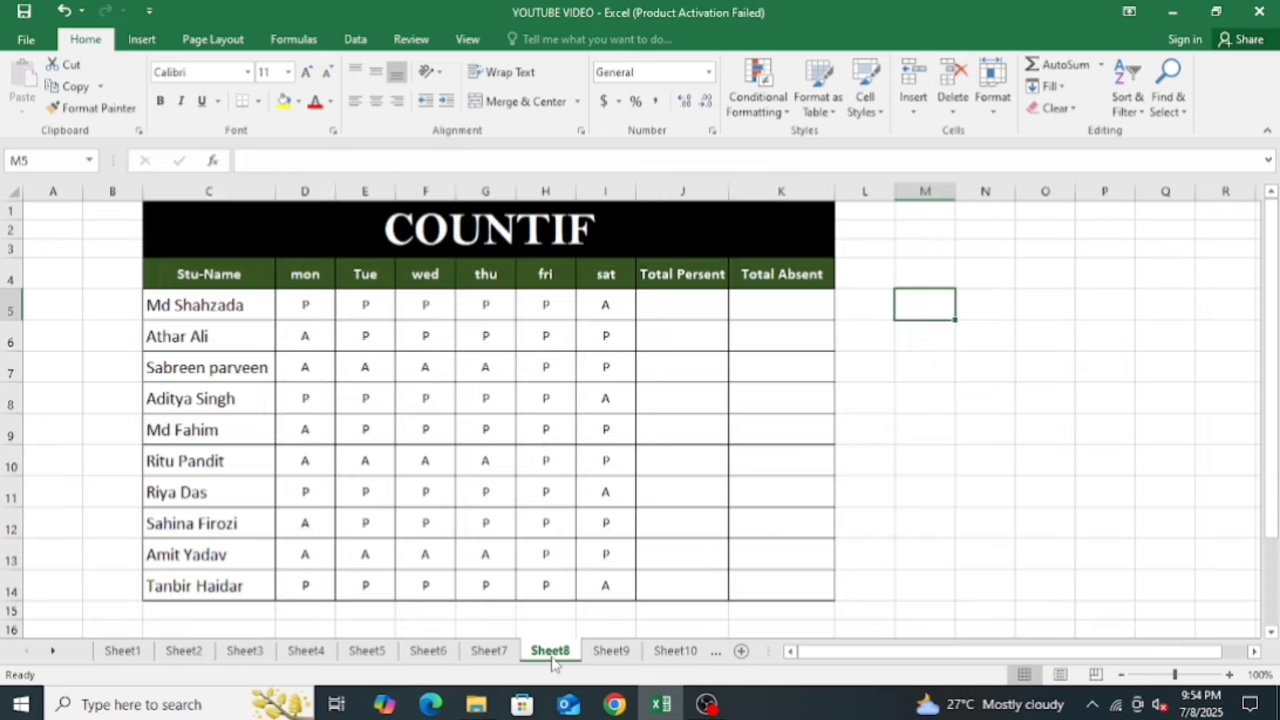
{"action": "left_click", "coordinate": [260, 308]}
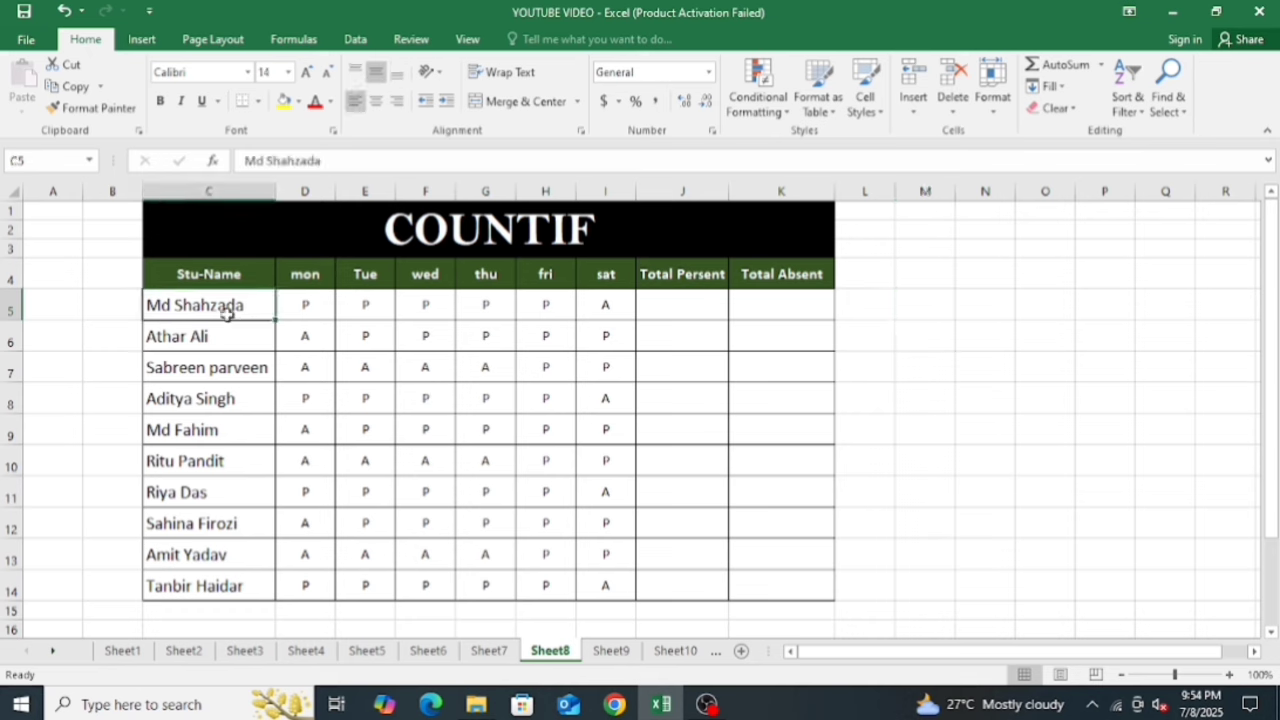
{"action": "left_click", "coordinate": [660, 308]}
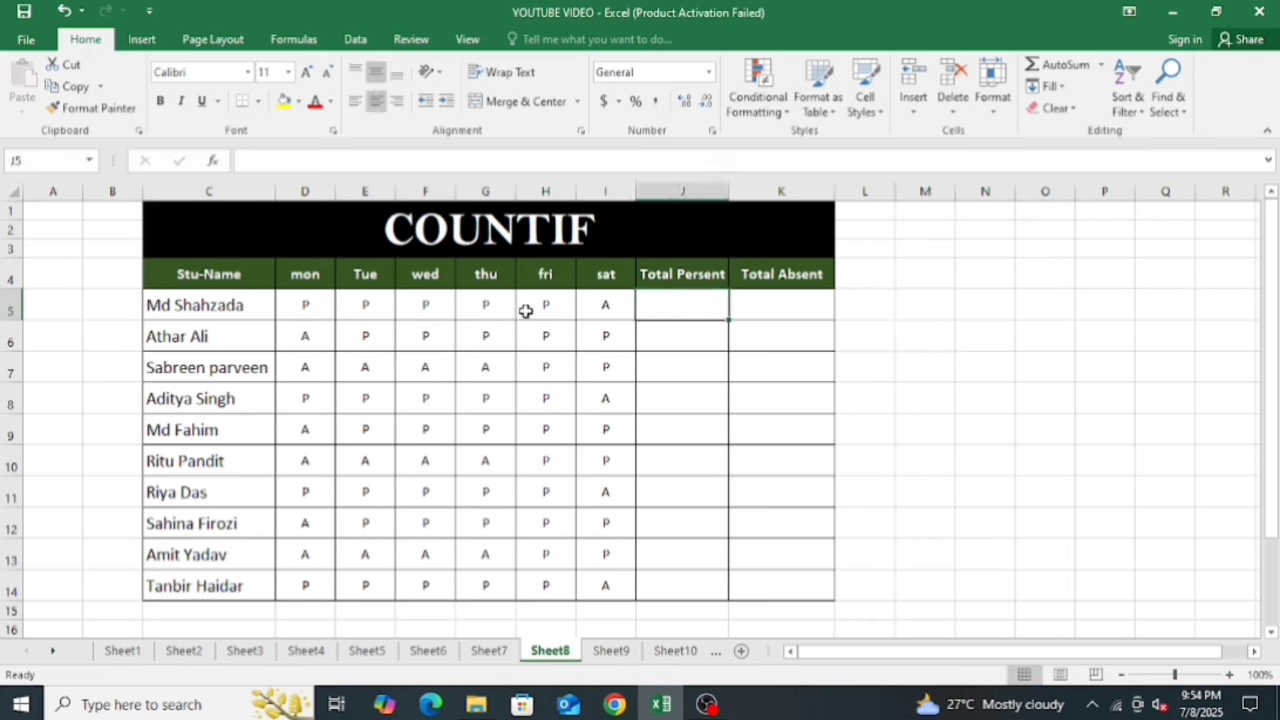
{"action": "left_click", "coordinate": [790, 304]}
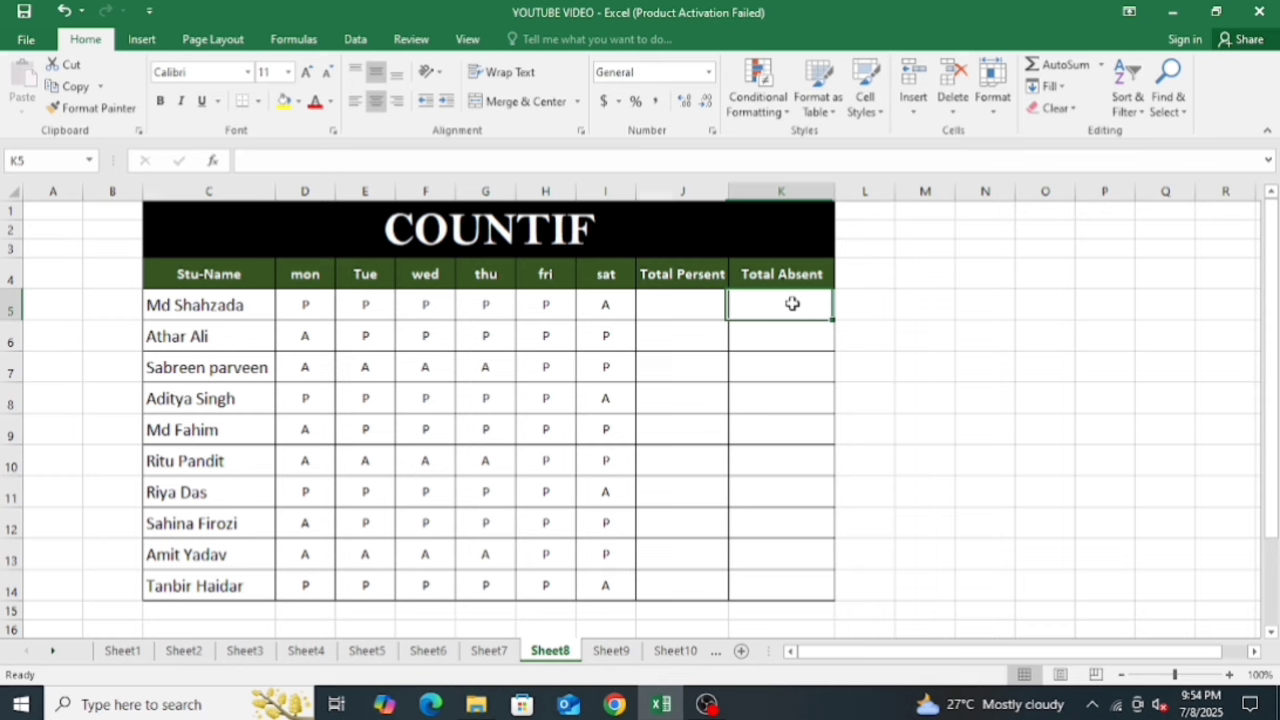
Enter =COUNTIF(D5:I5,"P") in J5 to count the first student's present days, and fill it down to J14.
{"action": "left_click", "coordinate": [696, 309]}
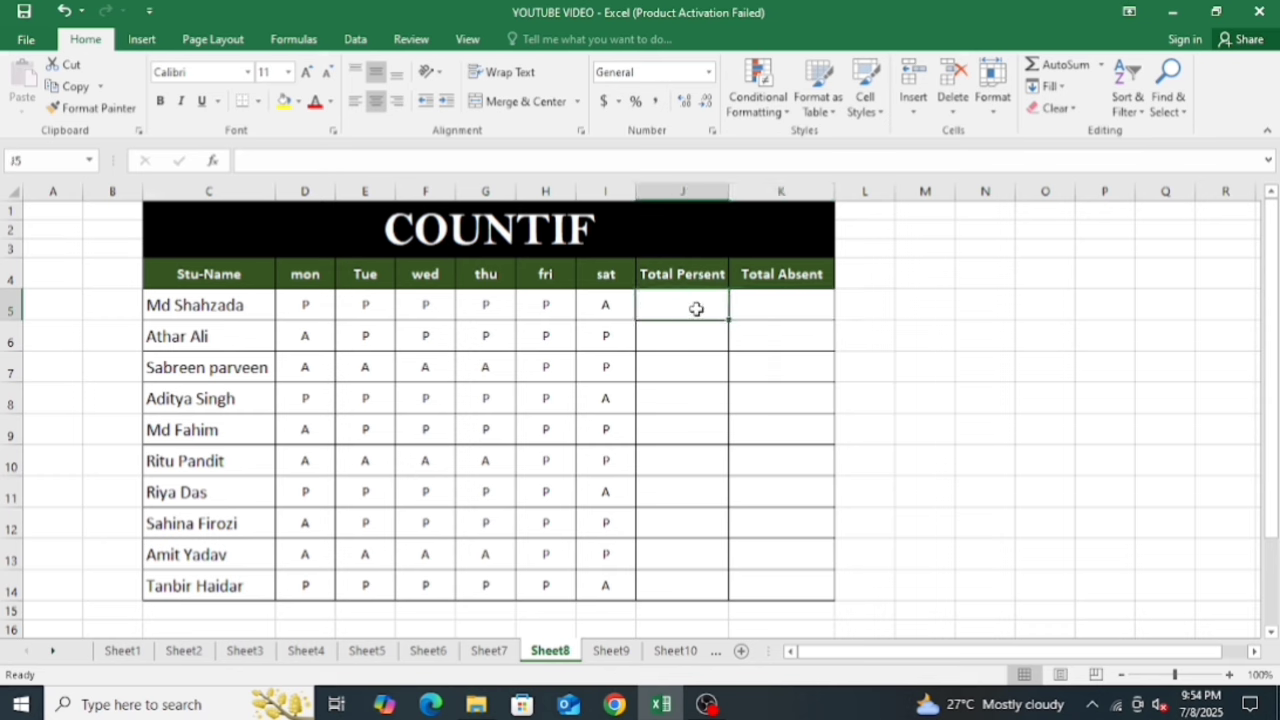
{"action": "type", "text": "=co"}
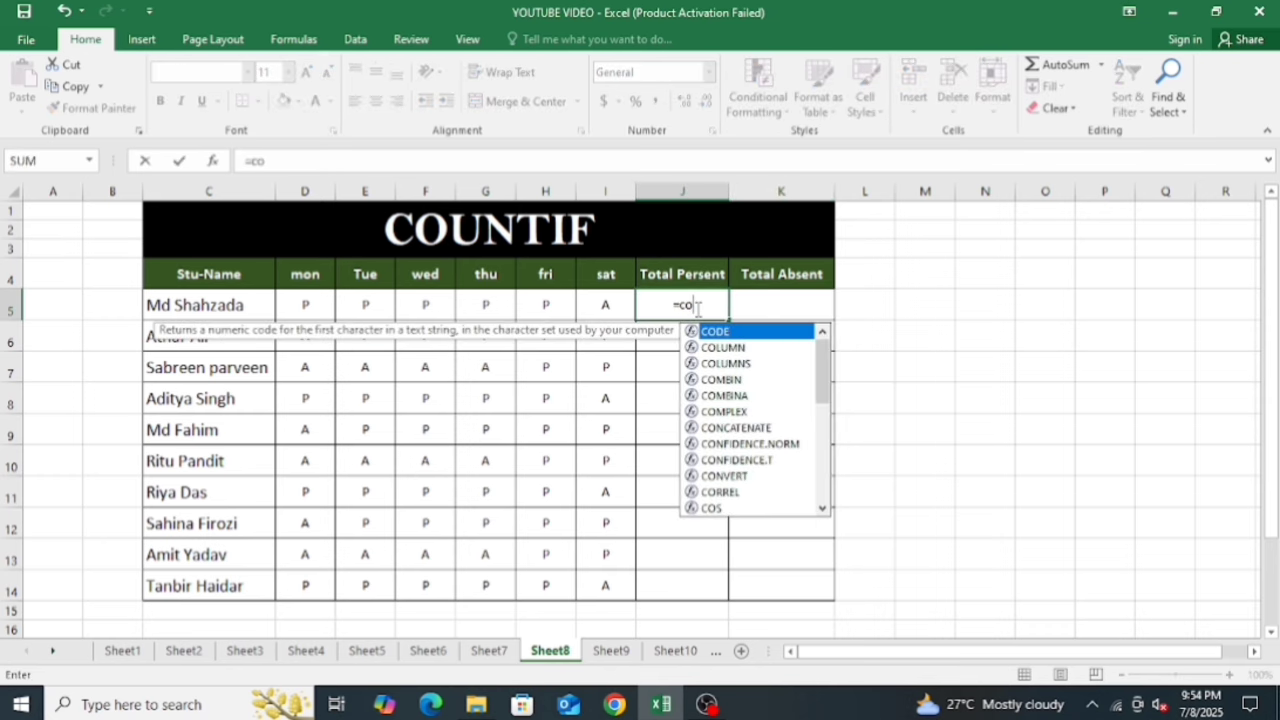
{"action": "type", "text": "untif"}
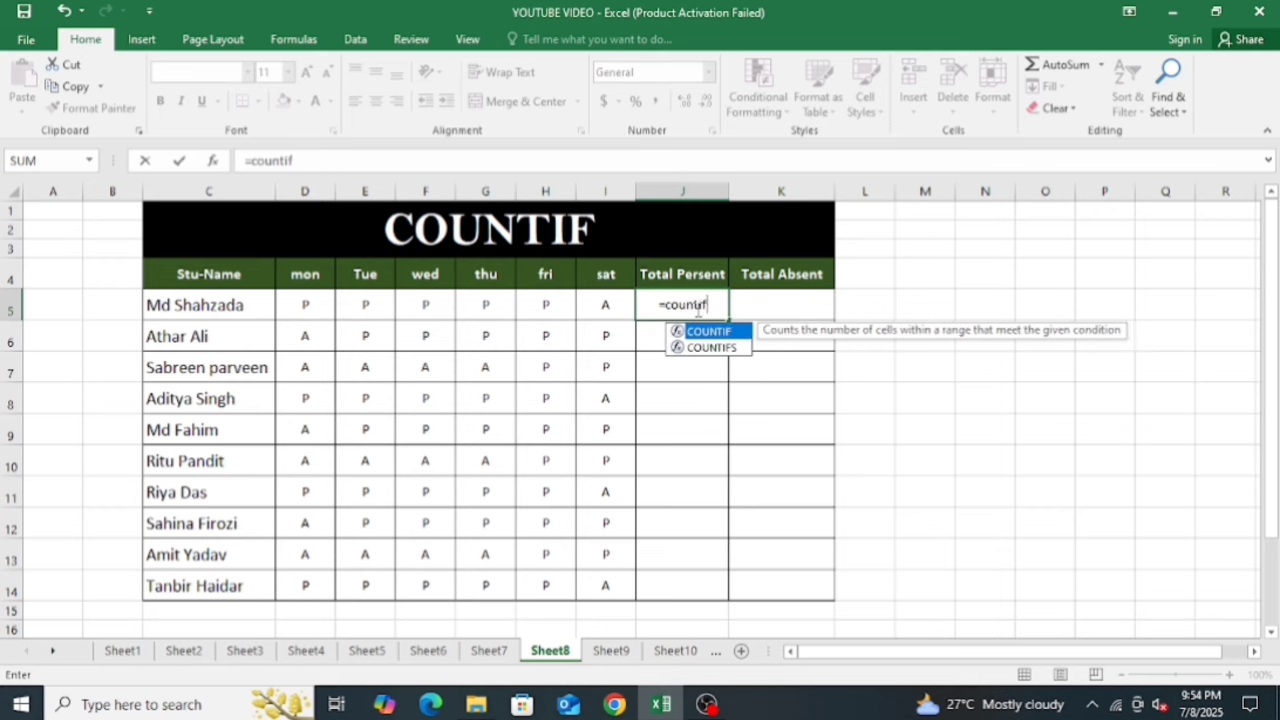
{"action": "key", "text": "Tab"}
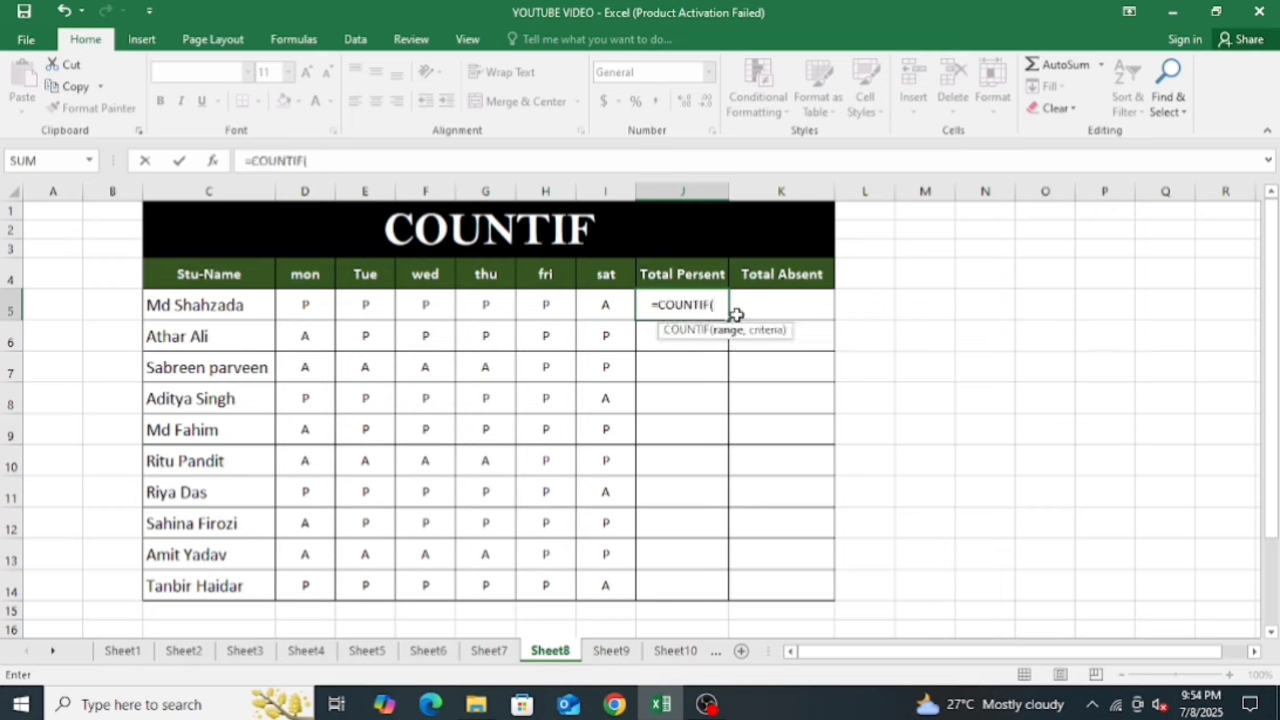
{"action": "left_click_drag", "start_coordinate": [303, 306], "coordinate": [598, 313]}
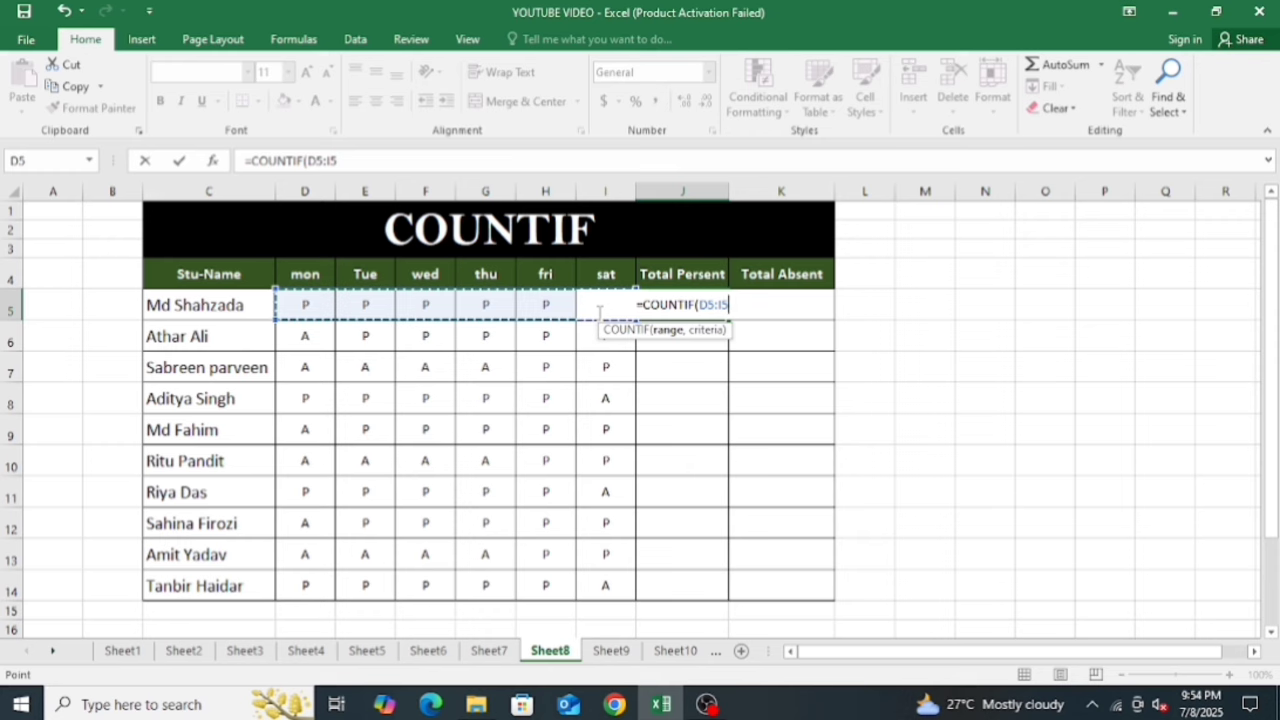
{"action": "type", "text": ","}
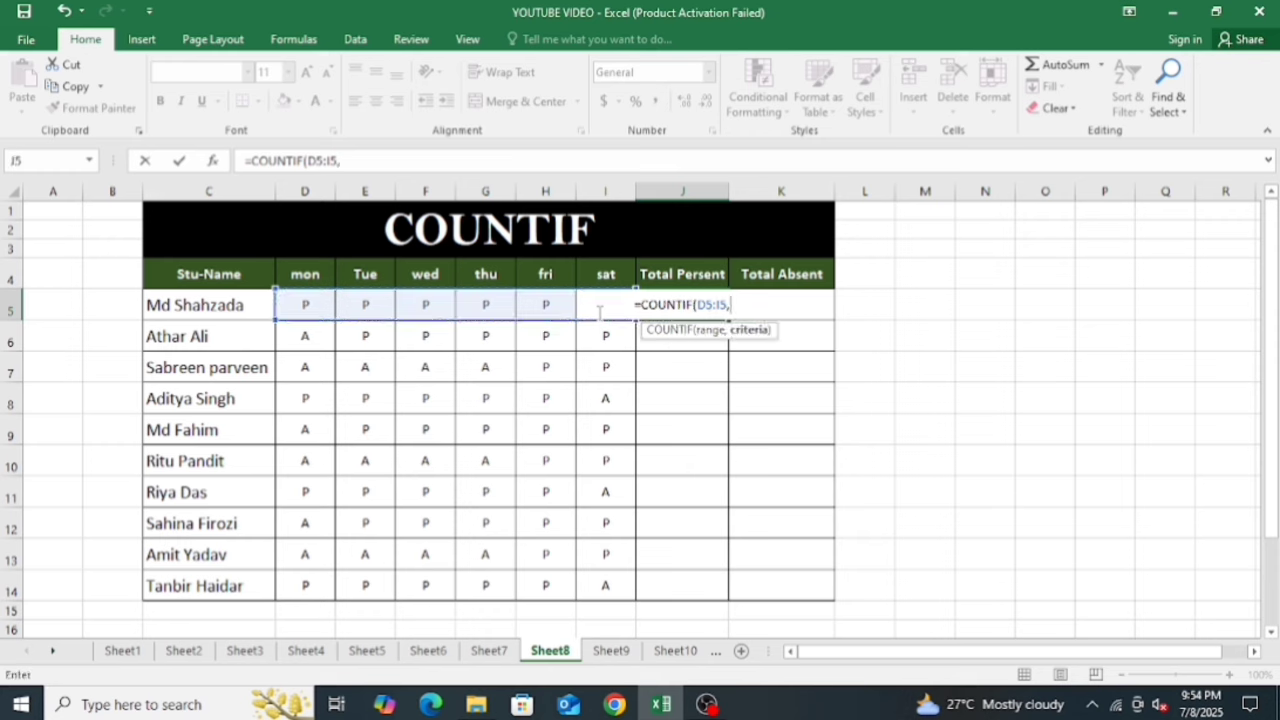
{"action": "type", "text": "\""}
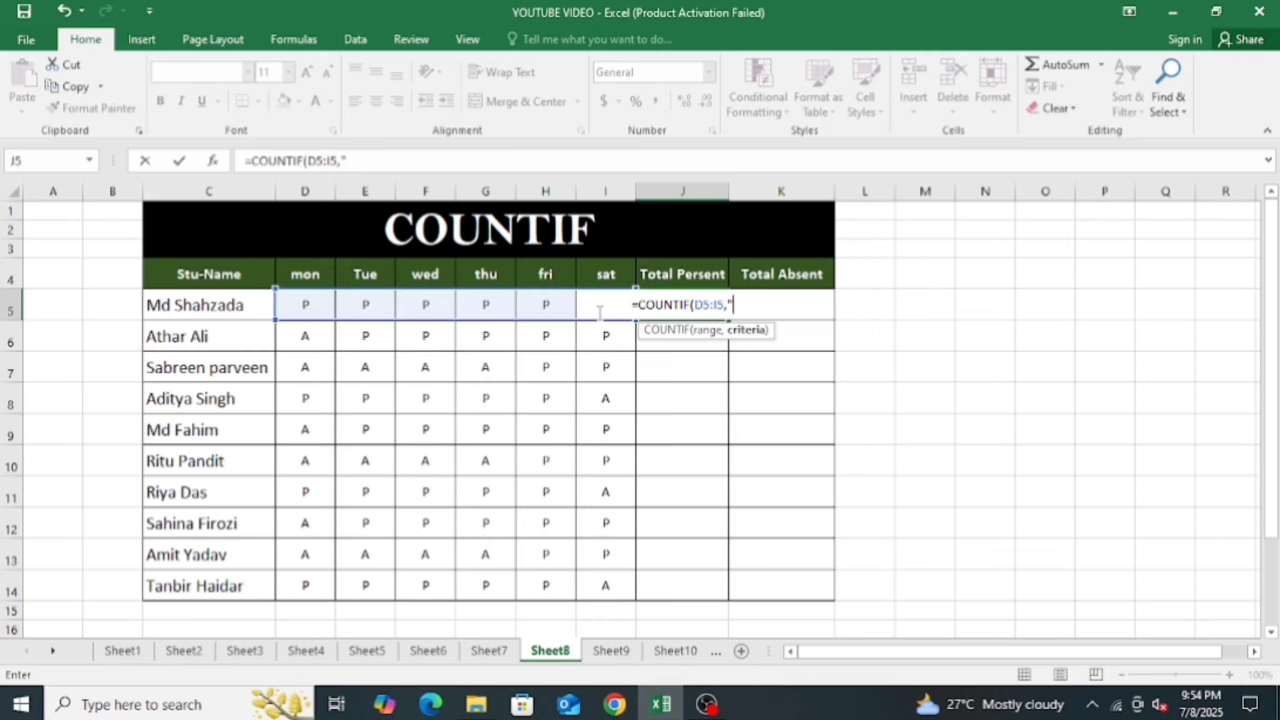
{"action": "type", "text": "P"}
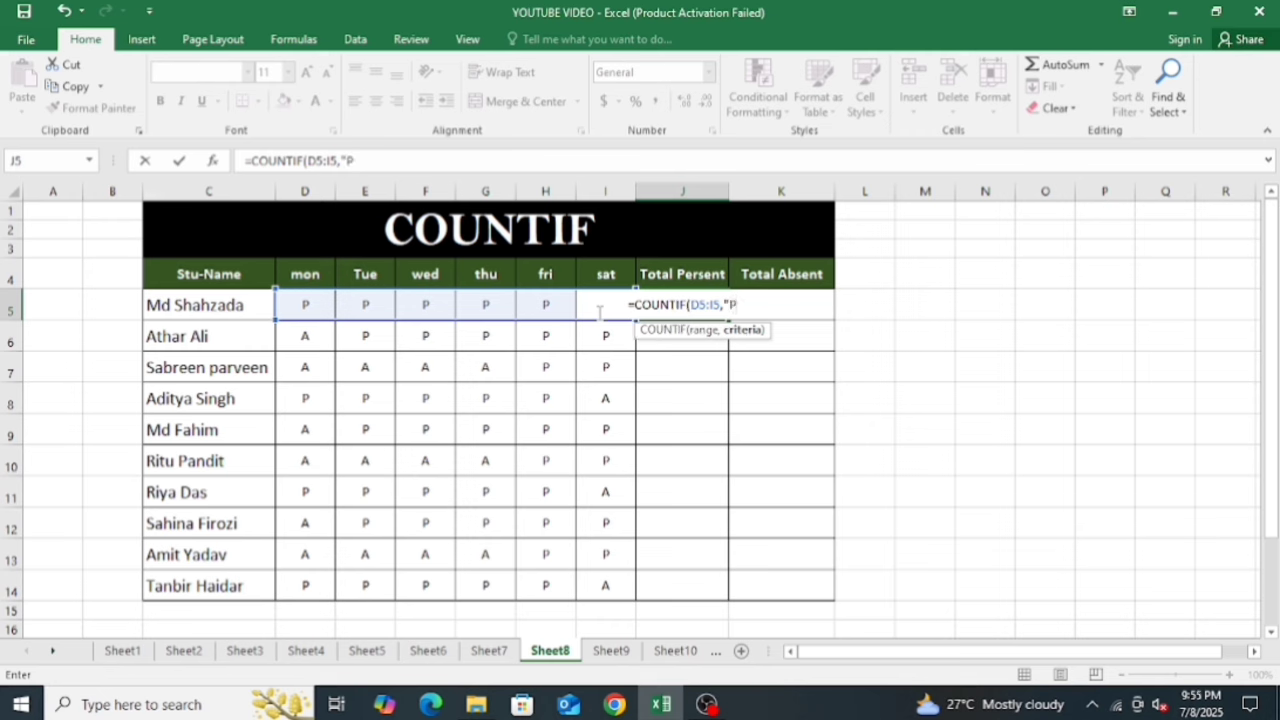
{"action": "type", "text": "\""}
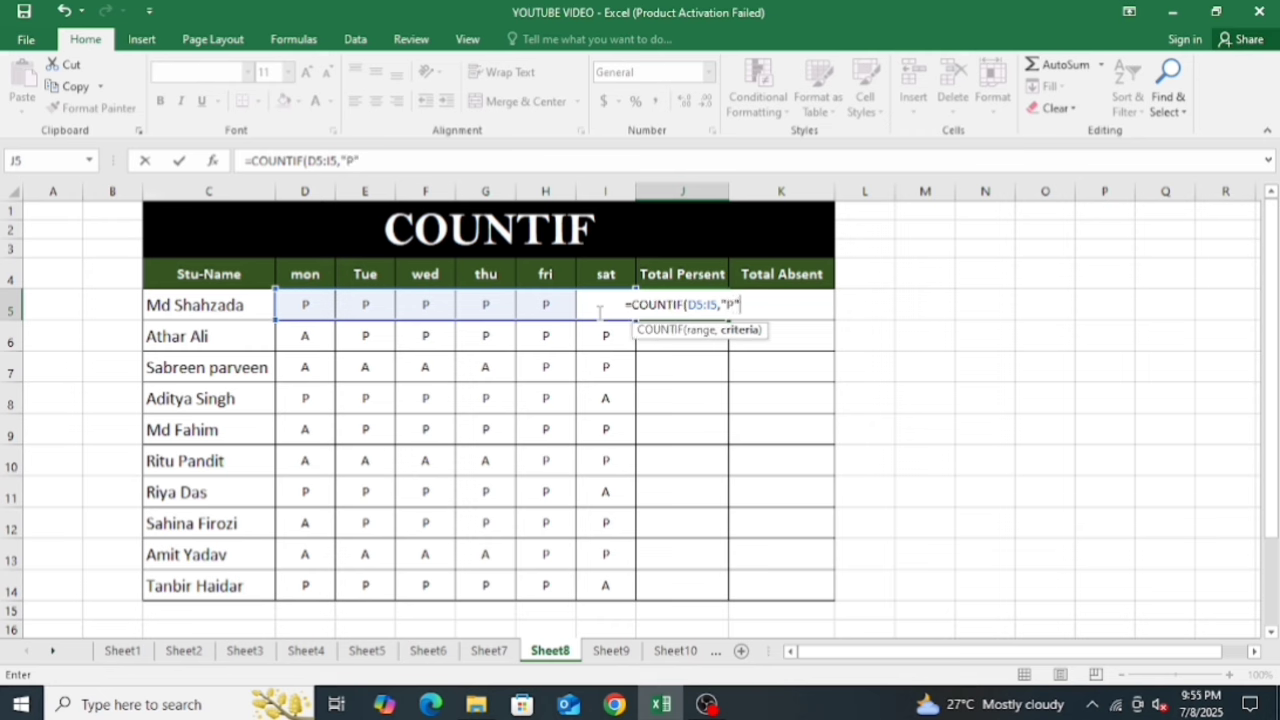
{"action": "type", "text": ")"}
{"action": "key", "text": "Return"}
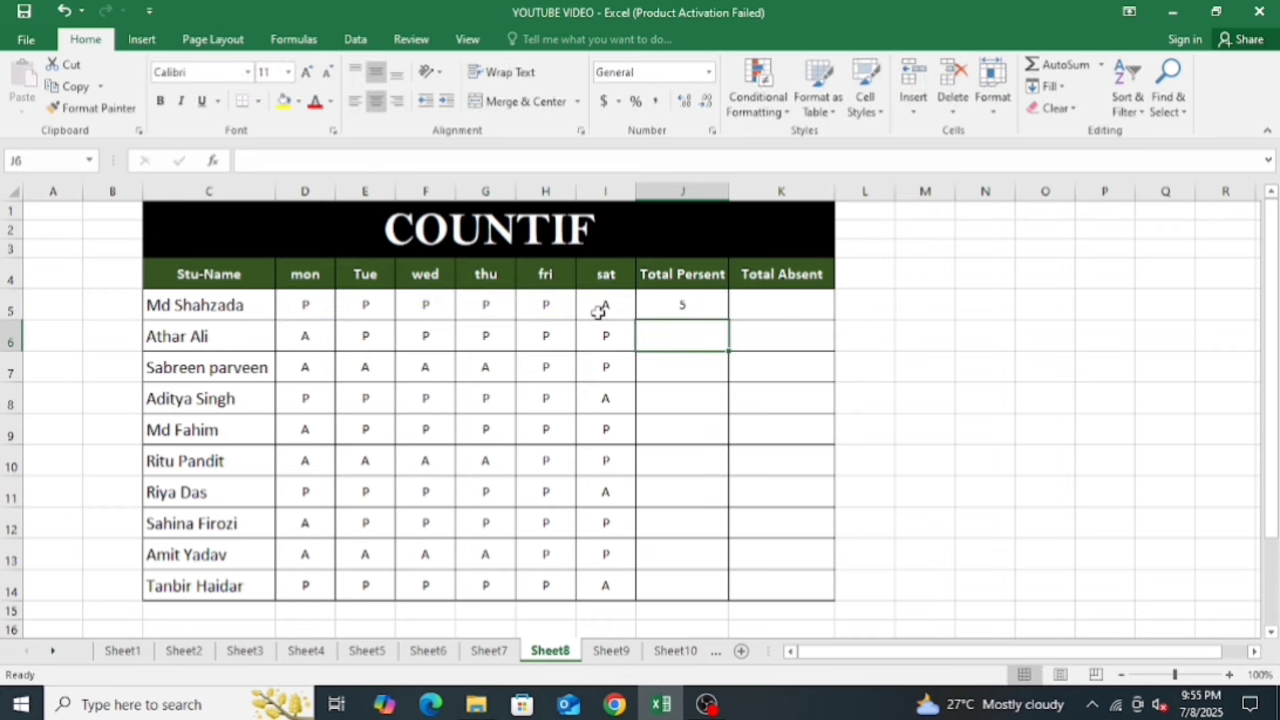
{"action": "left_click_drag", "start_coordinate": [706, 303], "coordinate": [677, 570]}
{"action": "key", "text": "ctrl+d"}
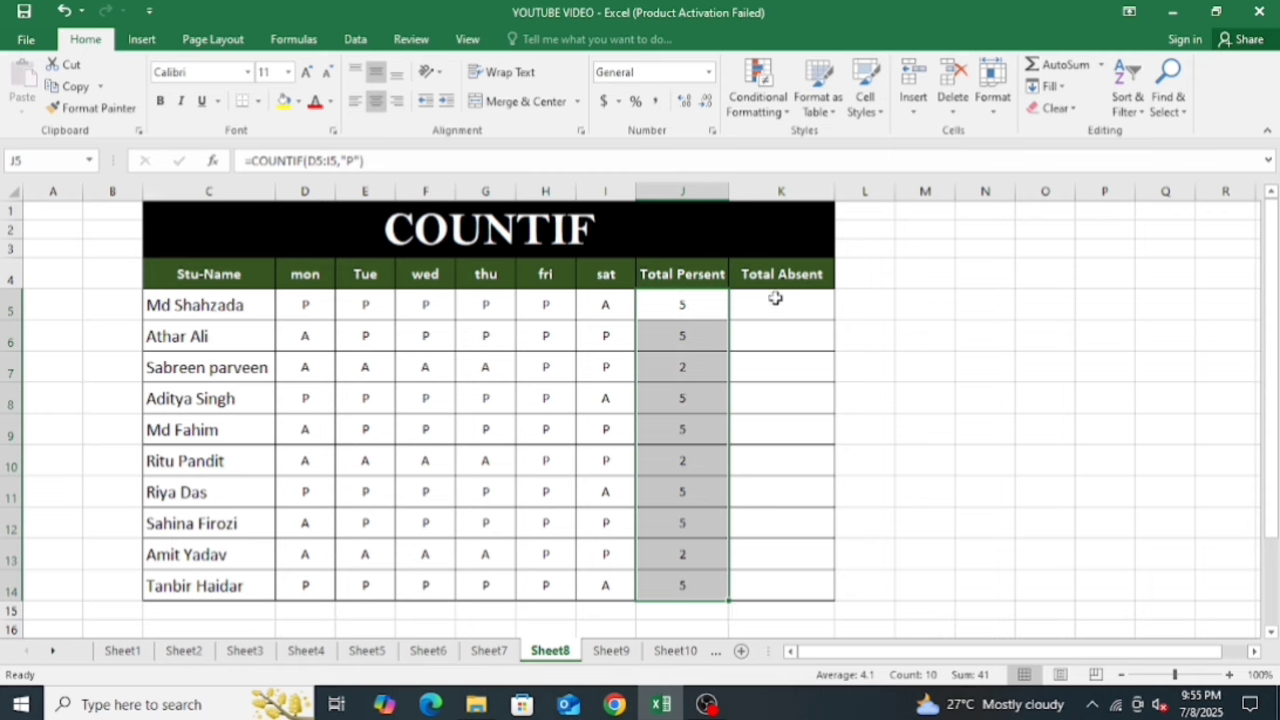
Enter =COUNTIF(D5:I5,"a") in K5 to count the first student's absent days, and fill it down to K14.
{"action": "left_click", "coordinate": [775, 301]}
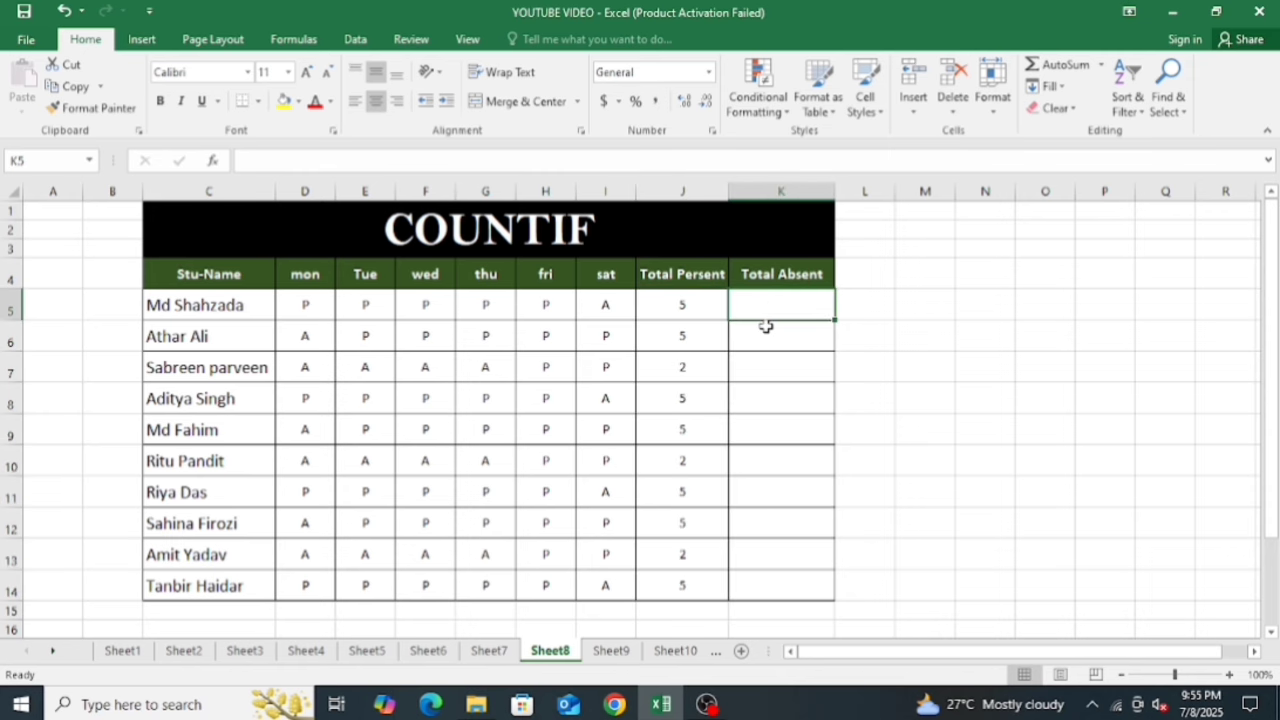
{"action": "type", "text": "=coun"}
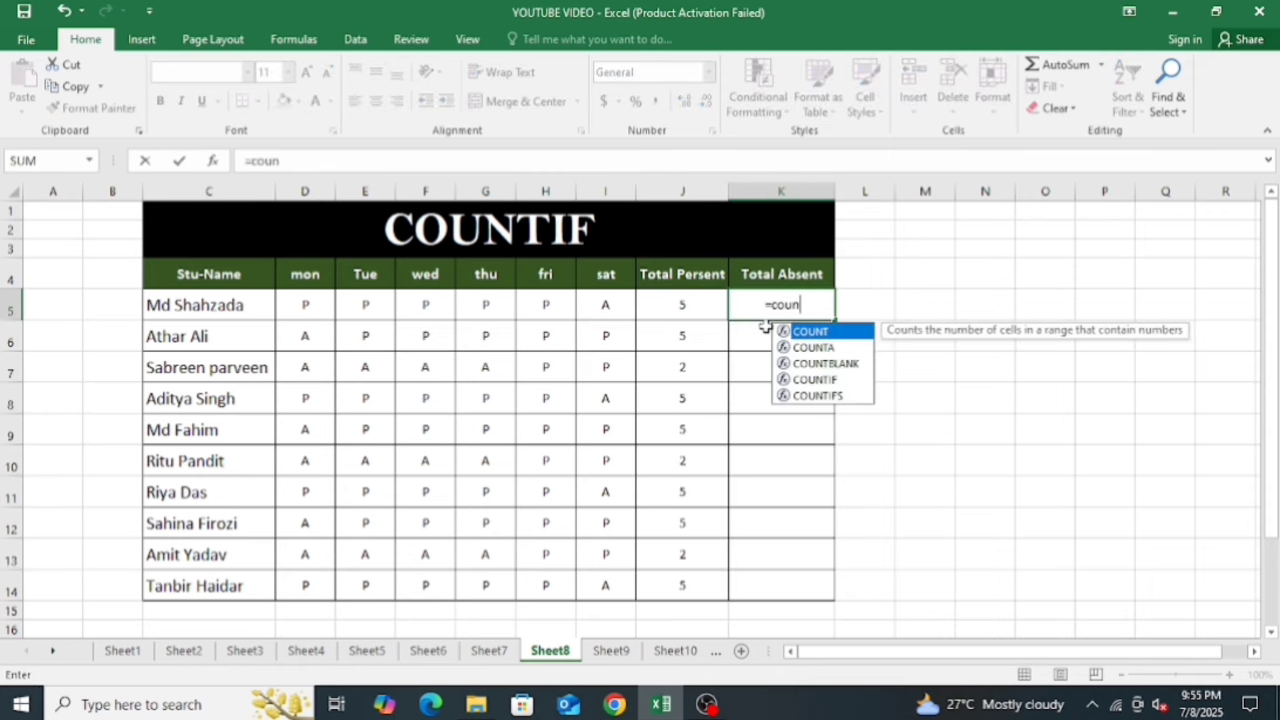
{"action": "type", "text": "t"}
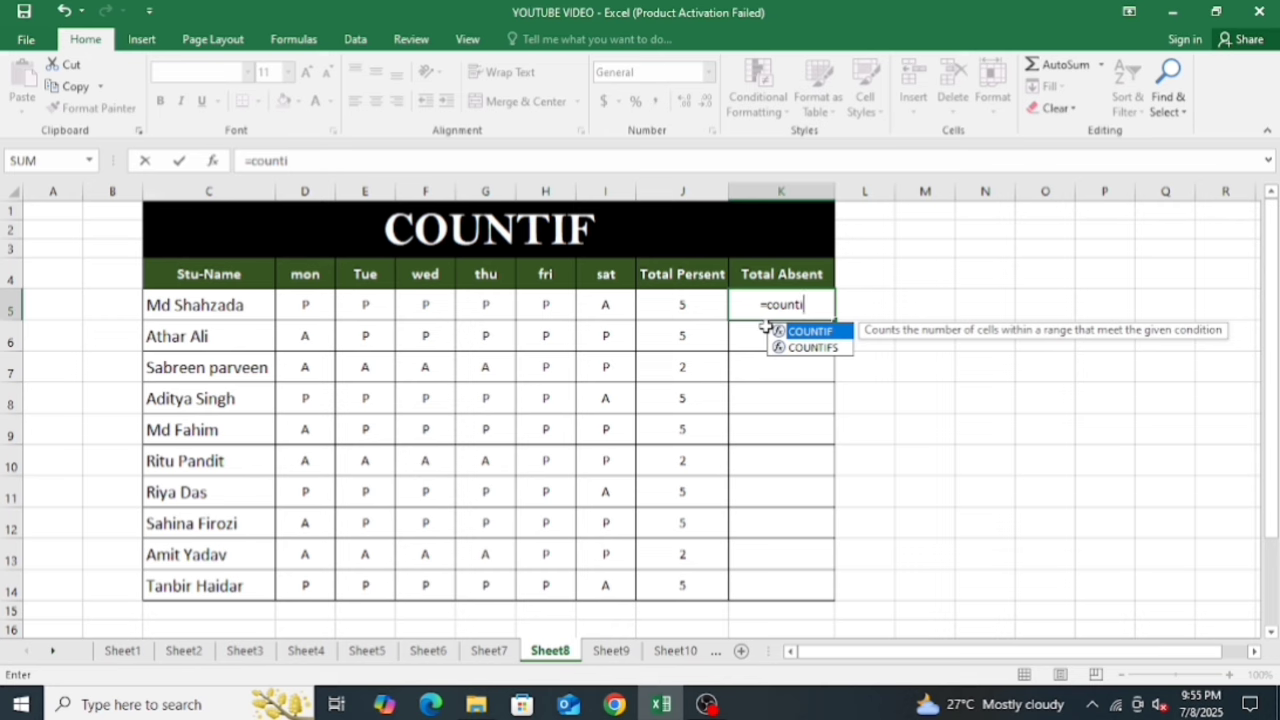
{"action": "type", "text": "i"}
{"action": "double_click", "coordinate": [768, 334]}
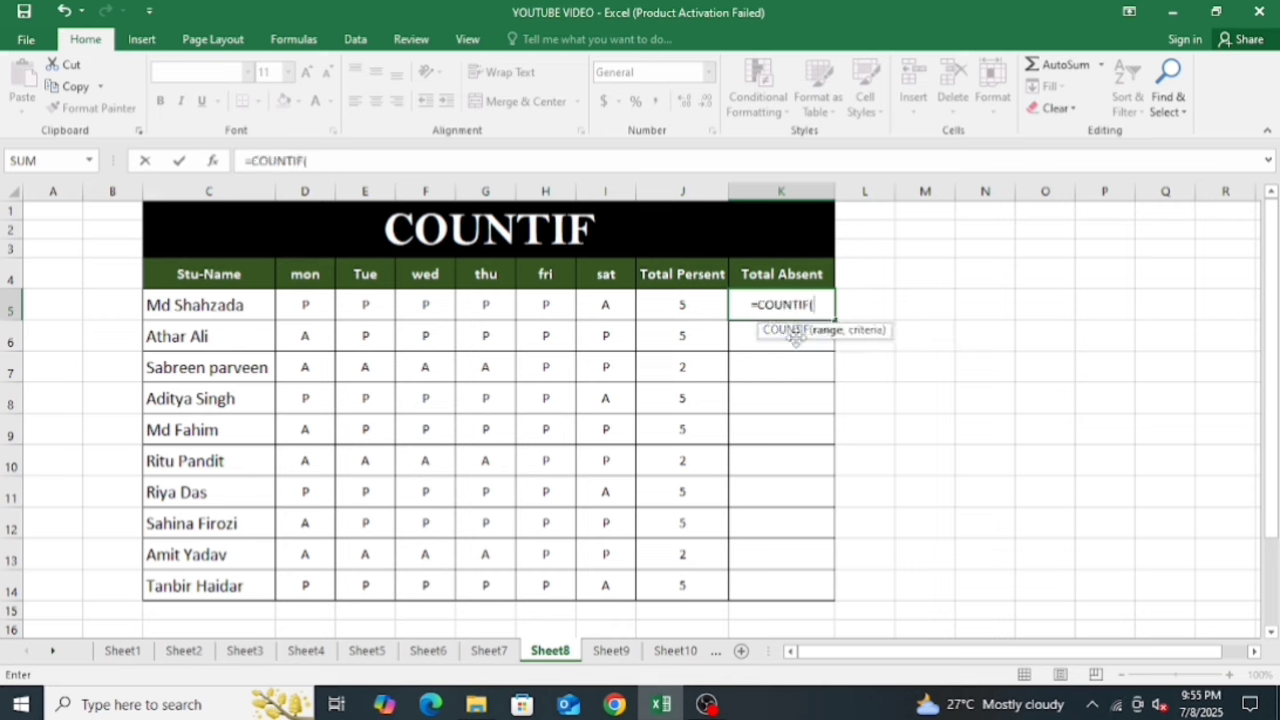
{"action": "left_click_drag", "start_coordinate": [305, 306], "coordinate": [593, 311]}
{"action": "type", "text": ","}
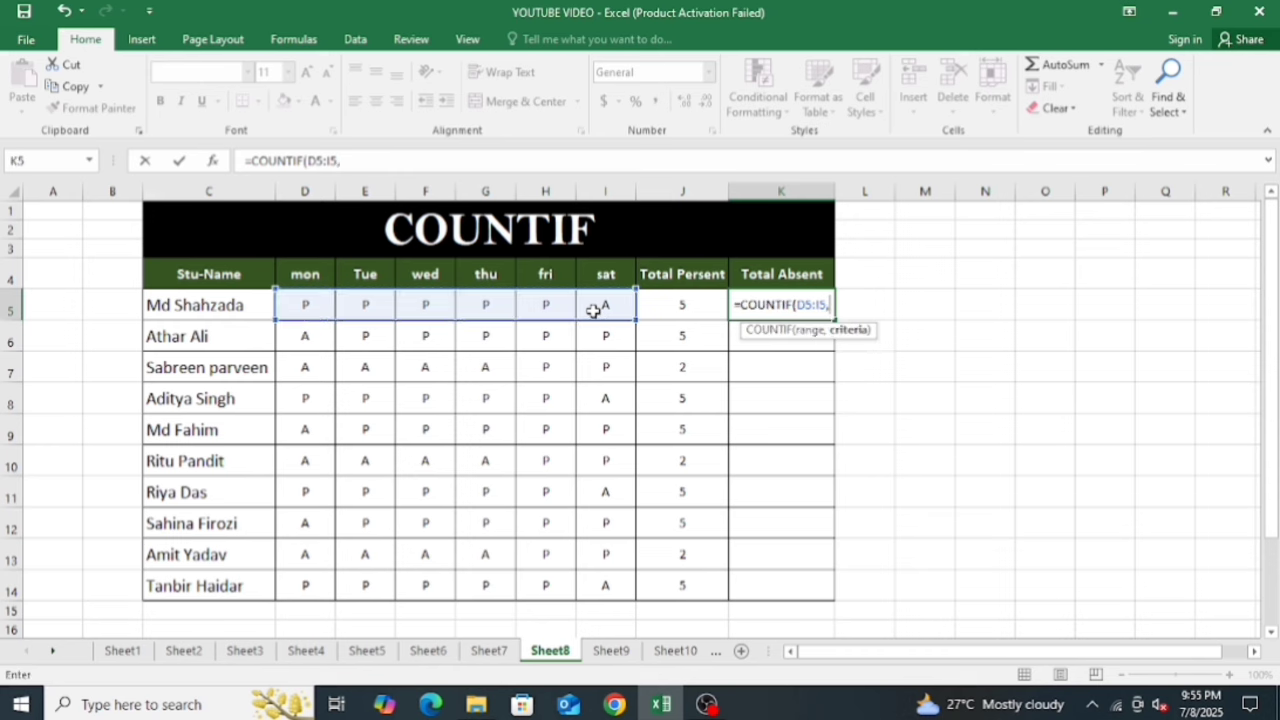
{"action": "type", "text": "\""}
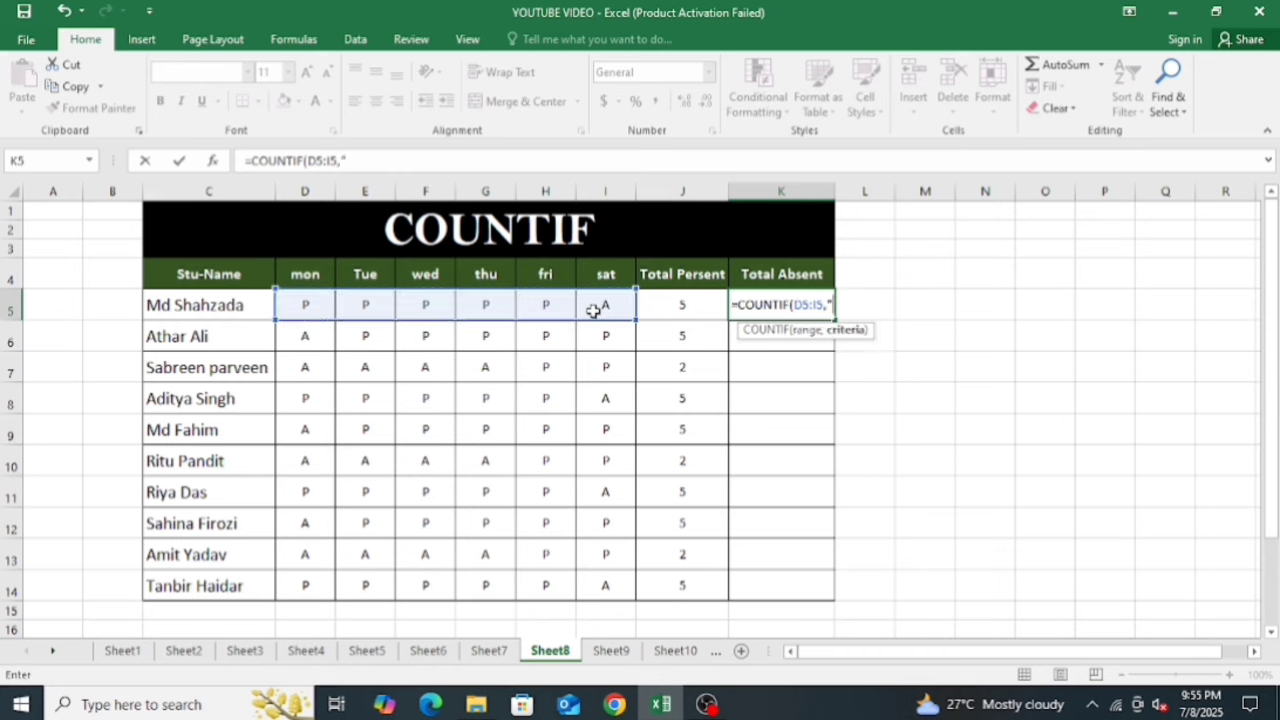
{"action": "type", "text": "a"}
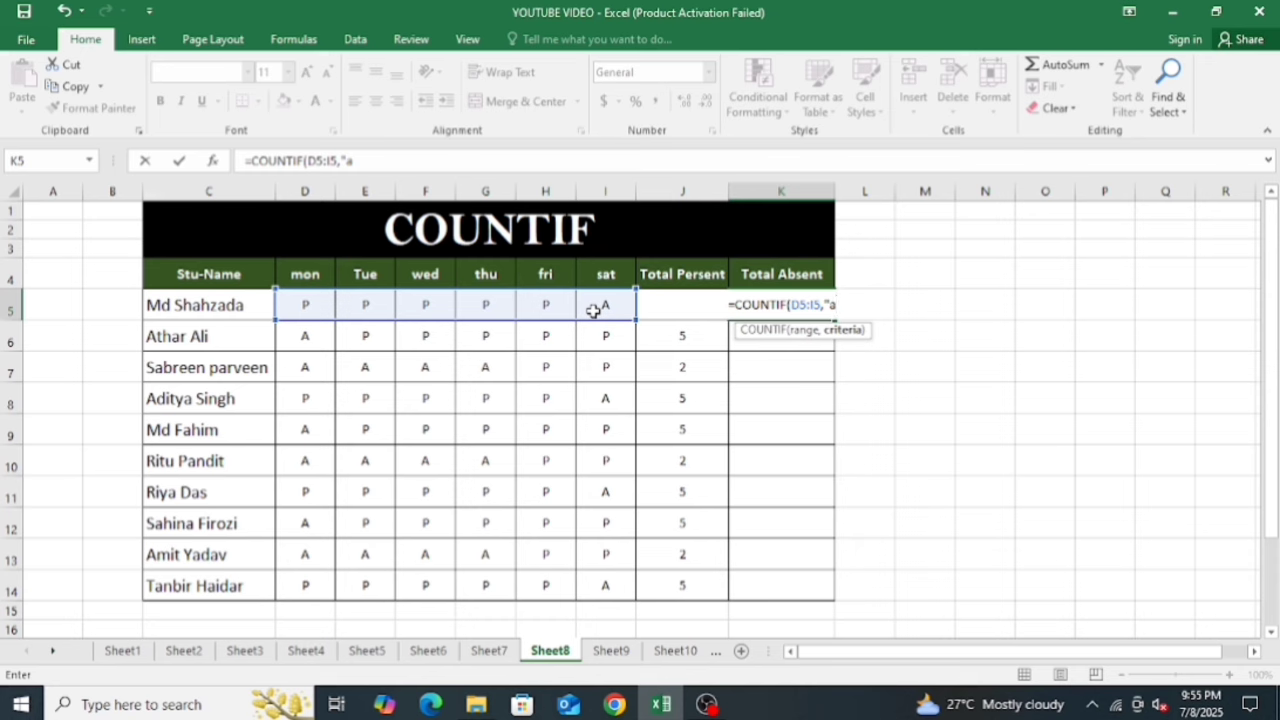
{"action": "type", "text": "\""}
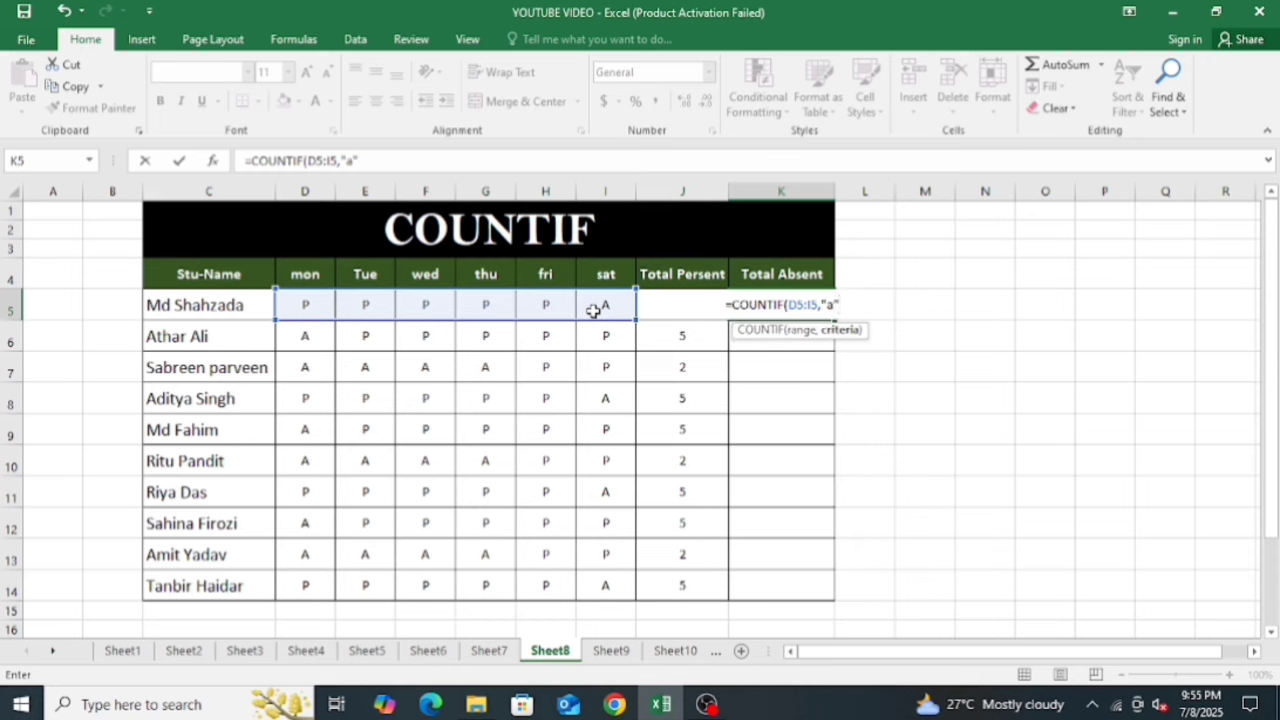
{"action": "type", "text": ")"}
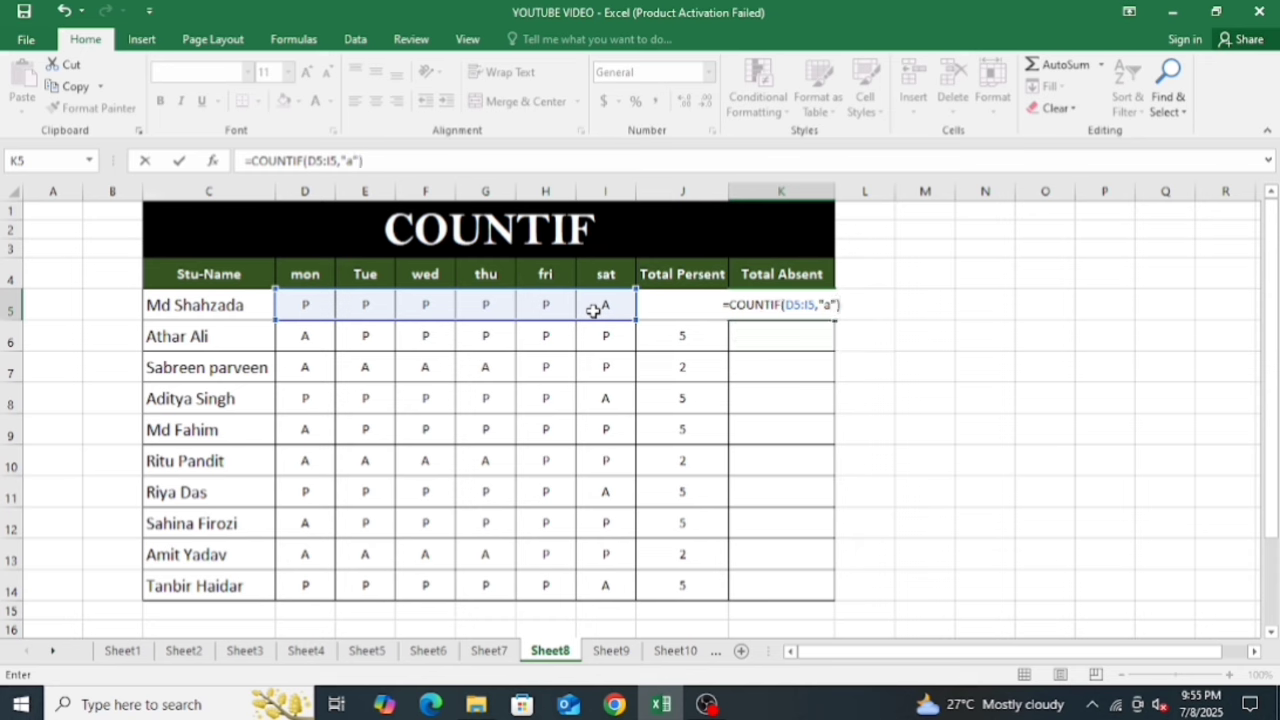
{"action": "key", "text": "Return"}
{"action": "left_click_drag", "start_coordinate": [775, 302], "coordinate": [755, 578]}
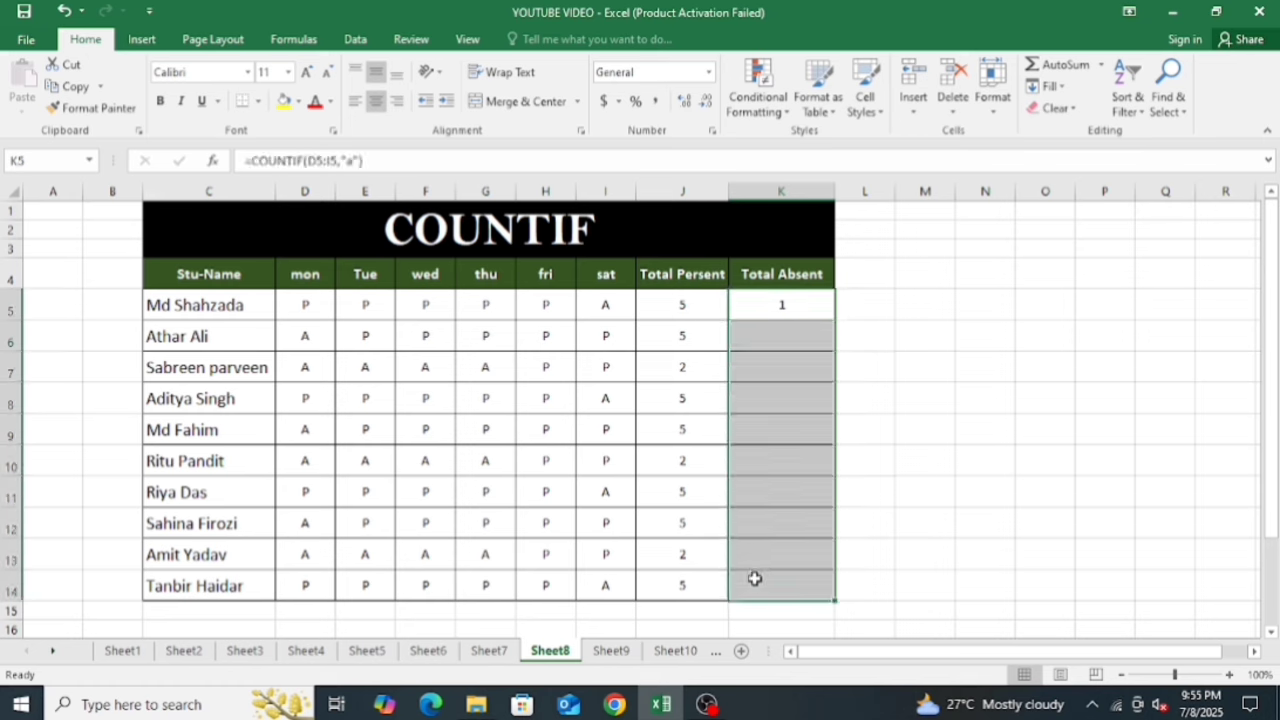
{"action": "key", "text": "ctrl+d"}
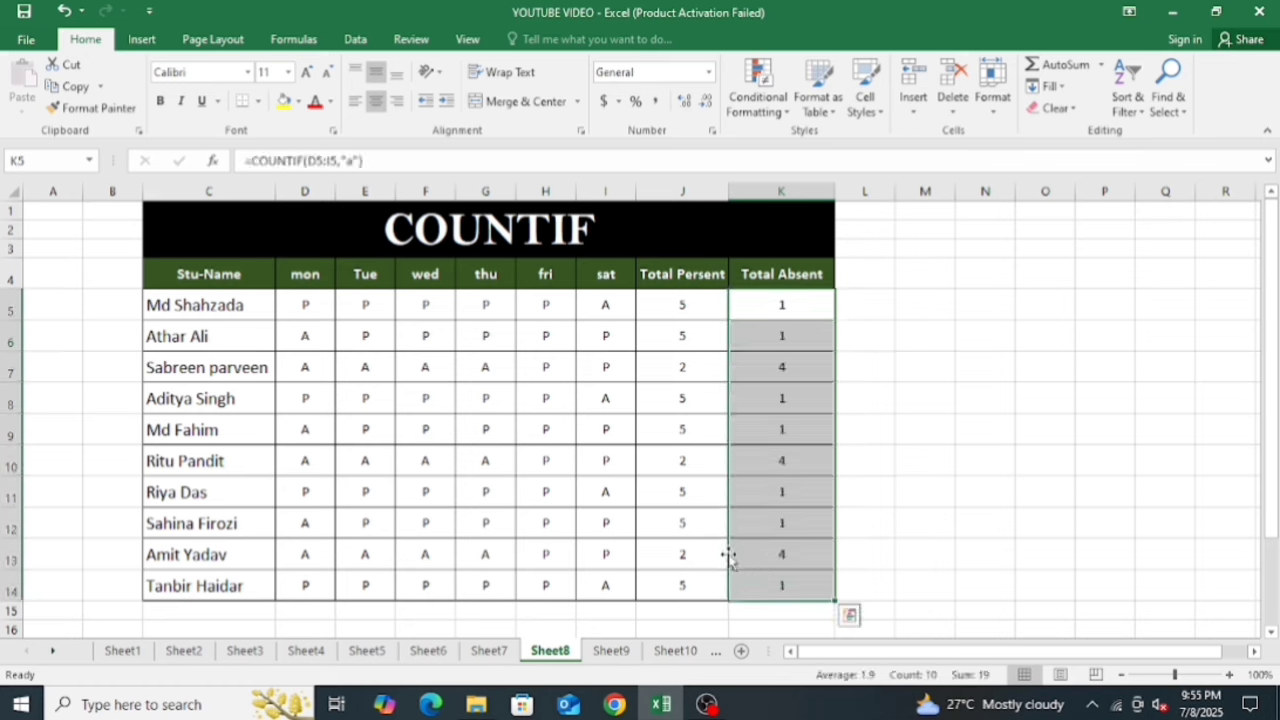
Change the first student's Thursday attendance in G5 to A to test both COUNTIF columns, and check the totals in J5:K14.
{"action": "left_click", "coordinate": [486, 303]}
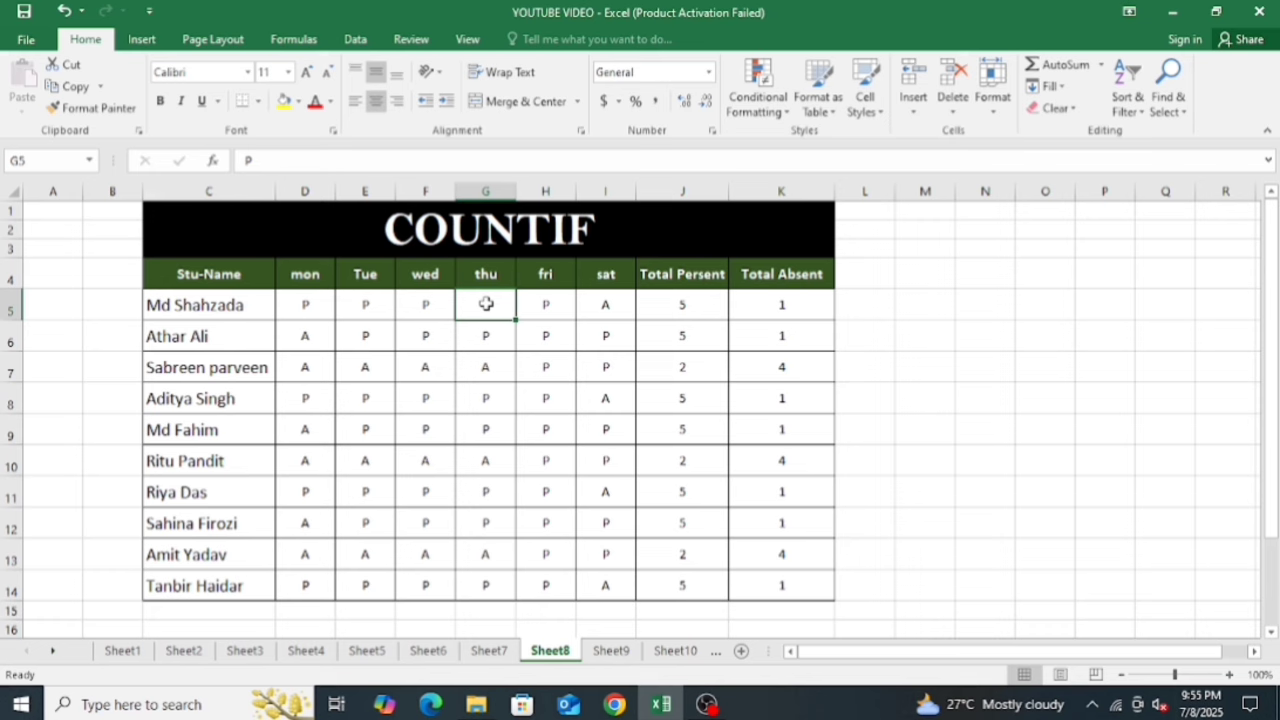
{"action": "type", "text": "a"}
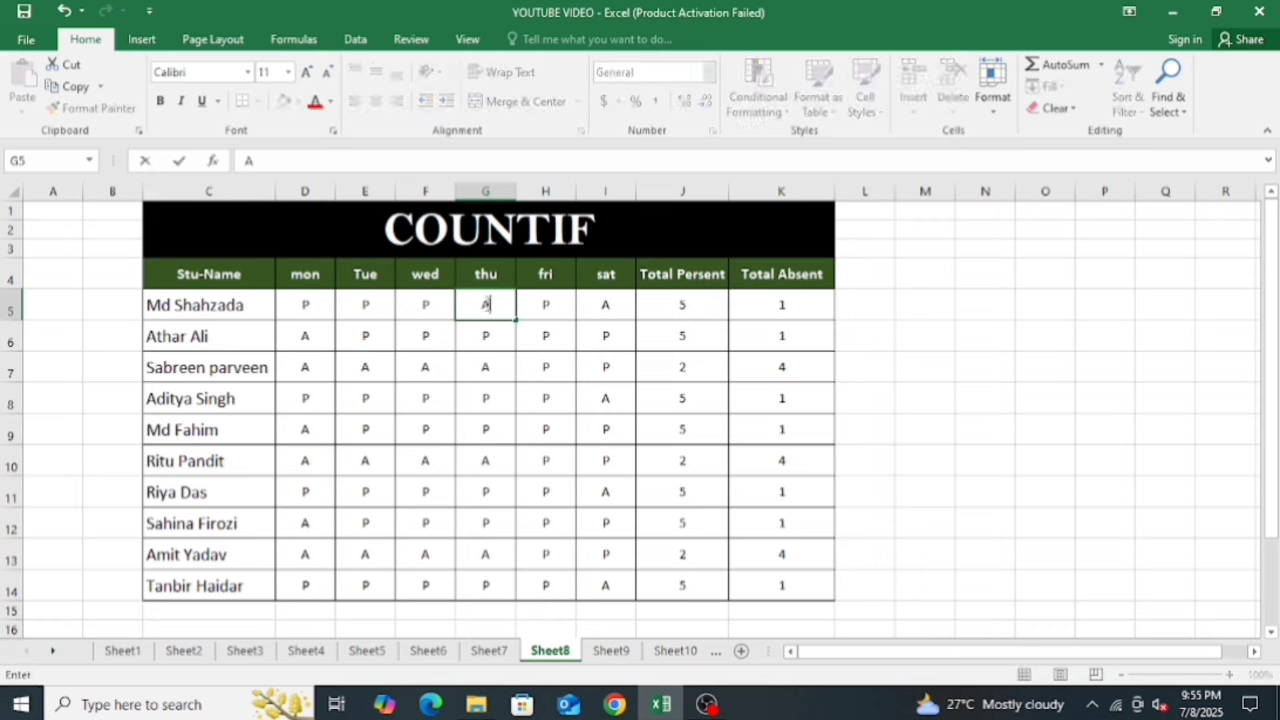
{"action": "key", "text": "Return"}
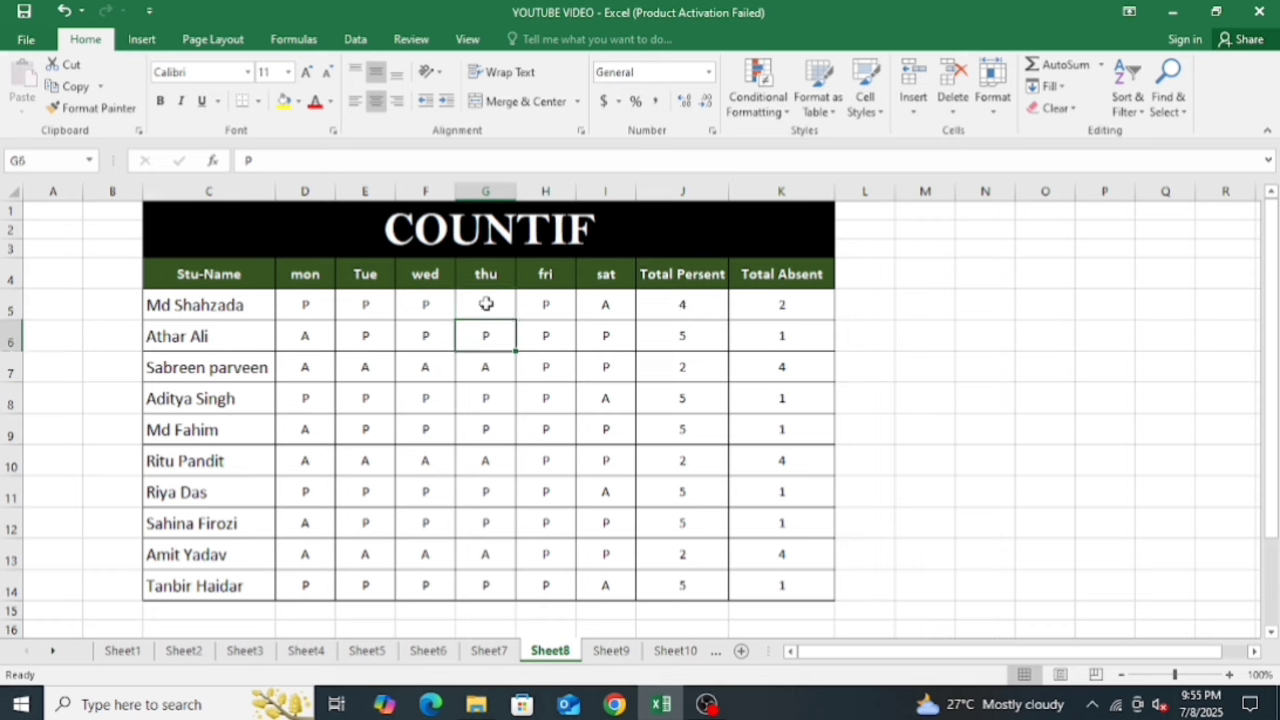
{"action": "left_click", "coordinate": [704, 312]}
{"action": "left_click", "coordinate": [781, 310]}
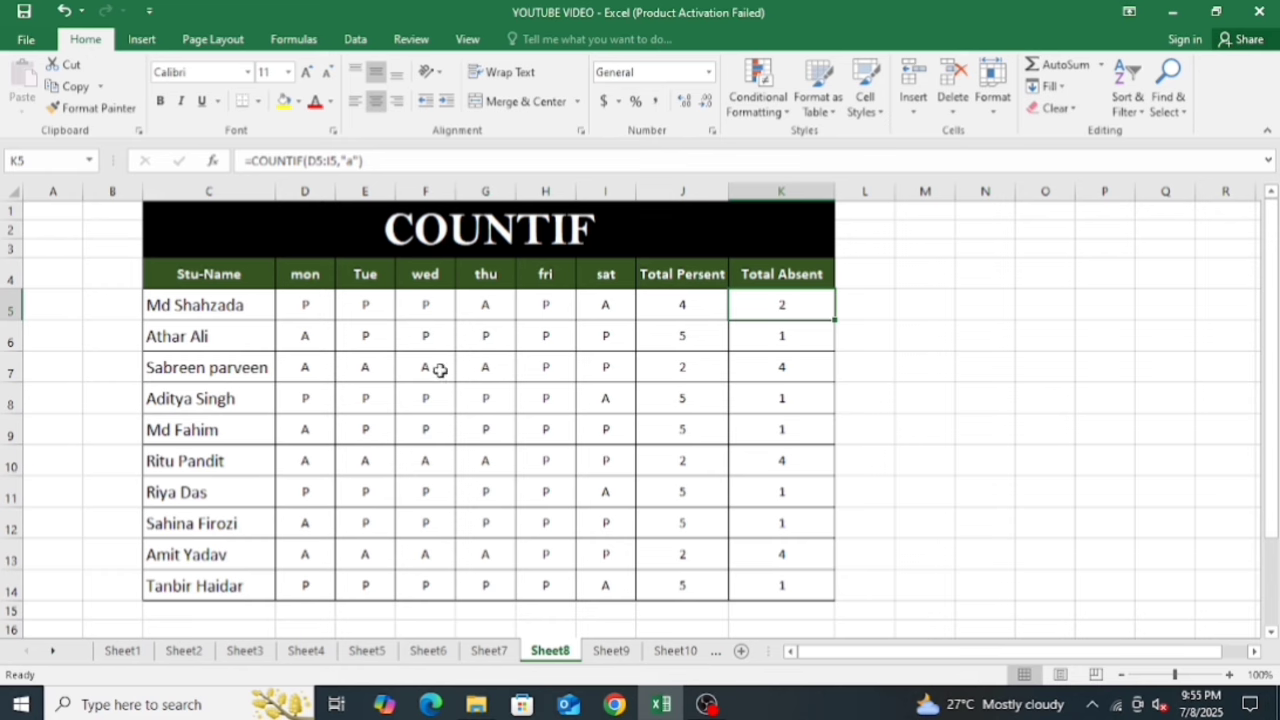
{"action": "left_click_drag", "start_coordinate": [676, 305], "coordinate": [776, 590]}
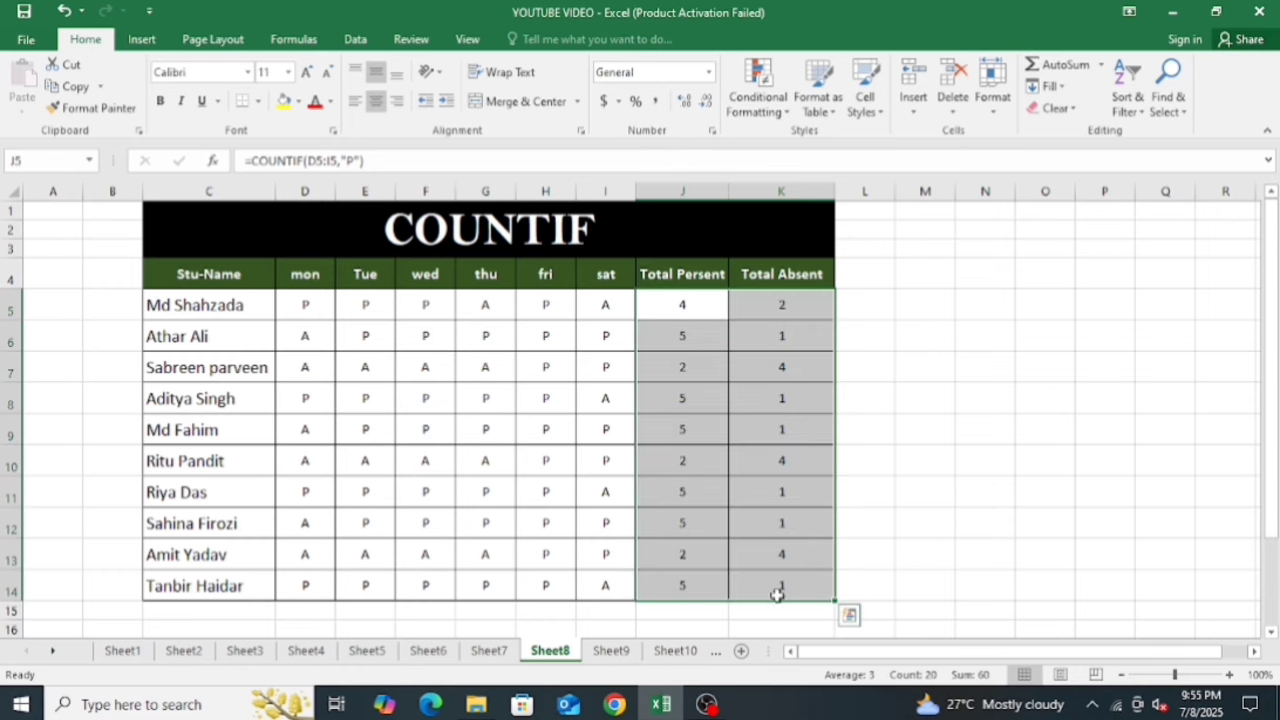
Open Sheet9 and look over the AVERAGEIF heading, the years in C5:C15 and the criterion year in F5.
{"action": "left_click", "coordinate": [625, 655]}
{"action": "left_click", "coordinate": [364, 236]}
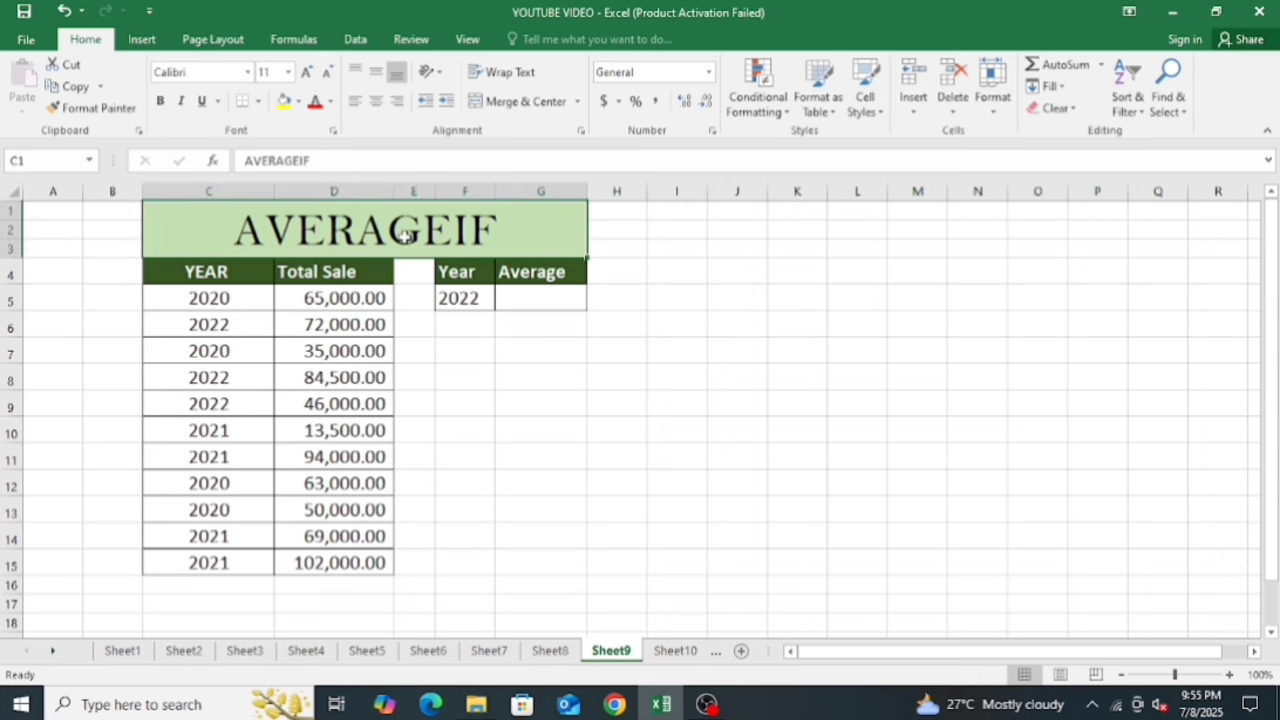
{"action": "left_click_drag", "start_coordinate": [222, 298], "coordinate": [175, 553]}
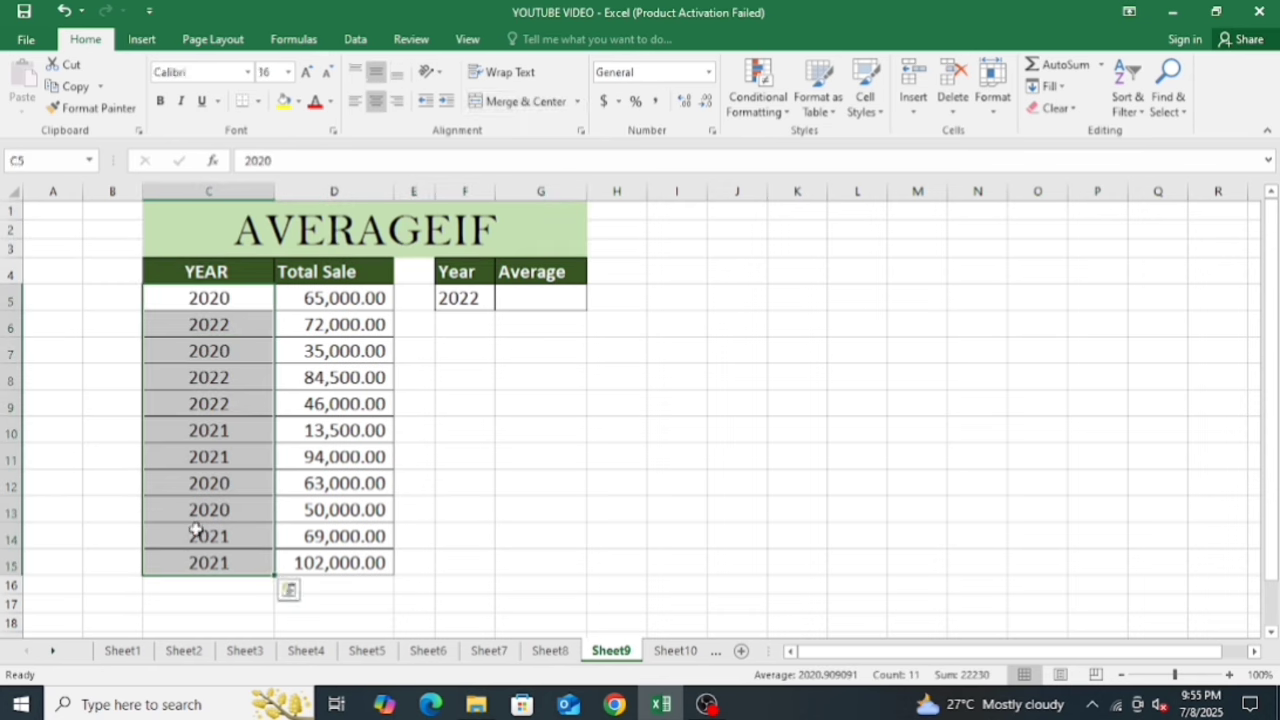
{"action": "left_click", "coordinate": [470, 300]}
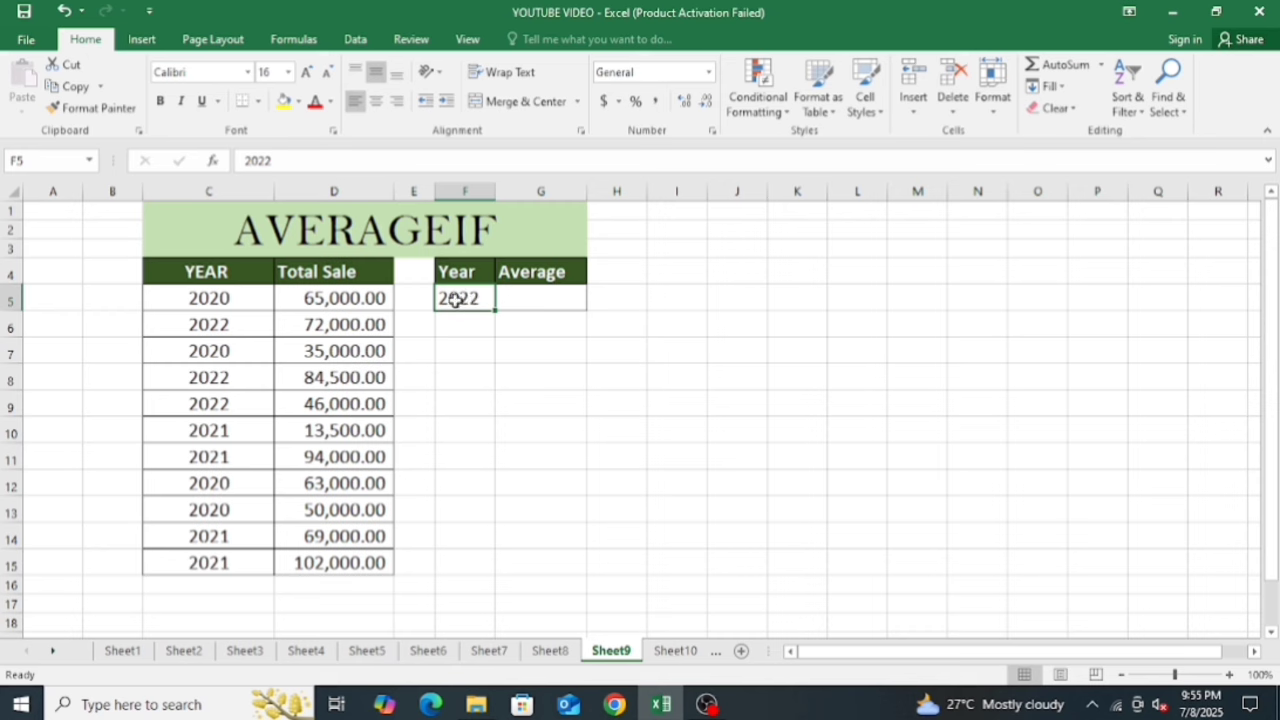
Enter =AVERAGEIF(C5:C15,F5,D5:D15) in G5 to average the total sales for the year given in F5.
{"action": "left_click", "coordinate": [523, 298]}
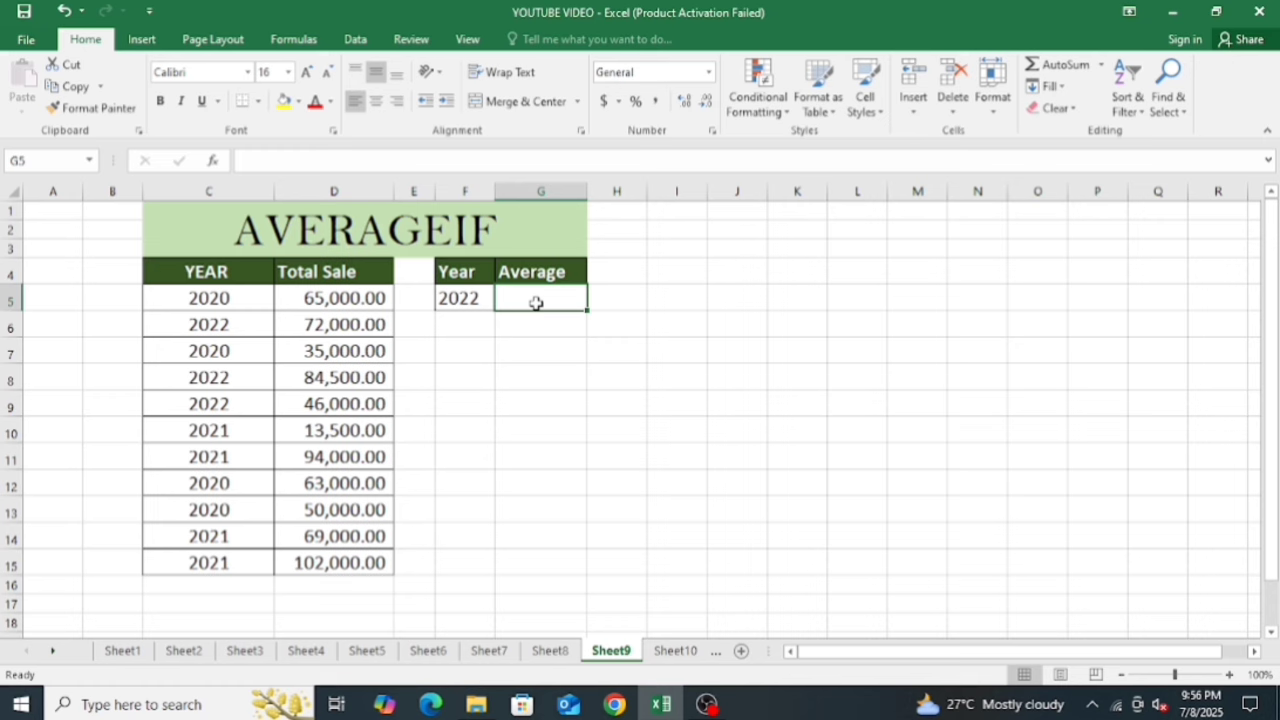
{"action": "type", "text": "=AV"}
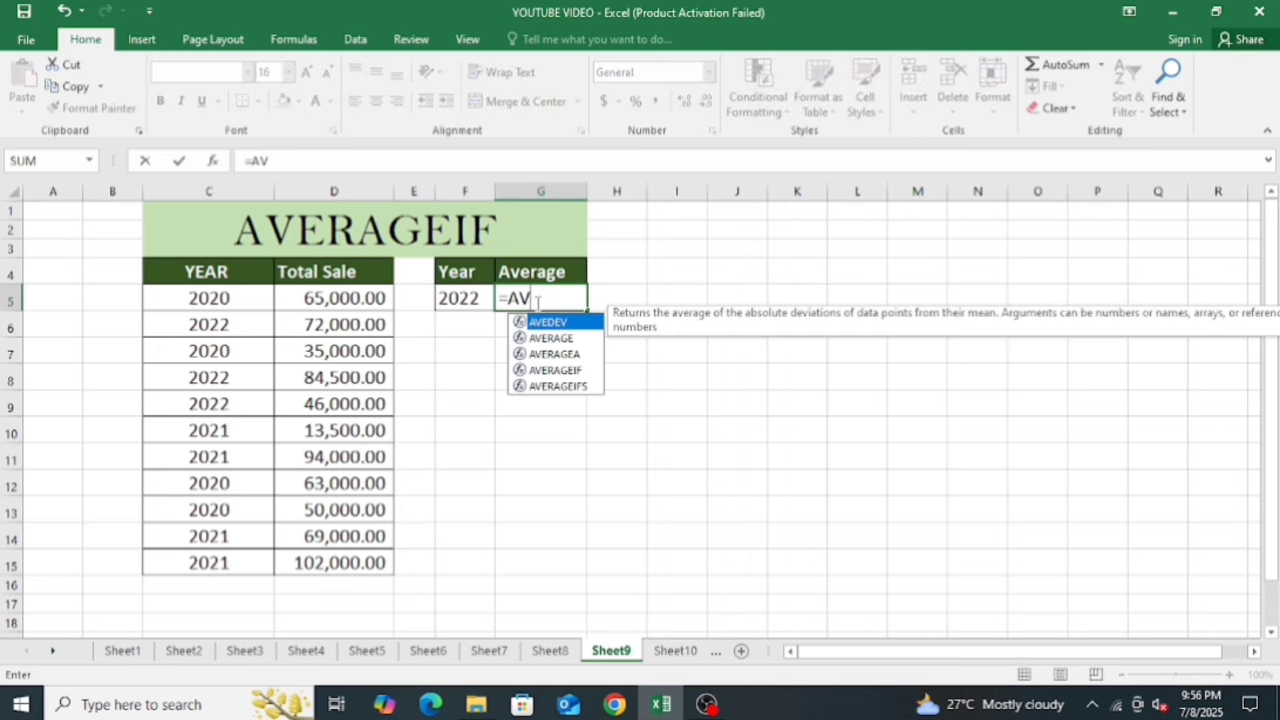
{"action": "type", "text": "ERAGE"}
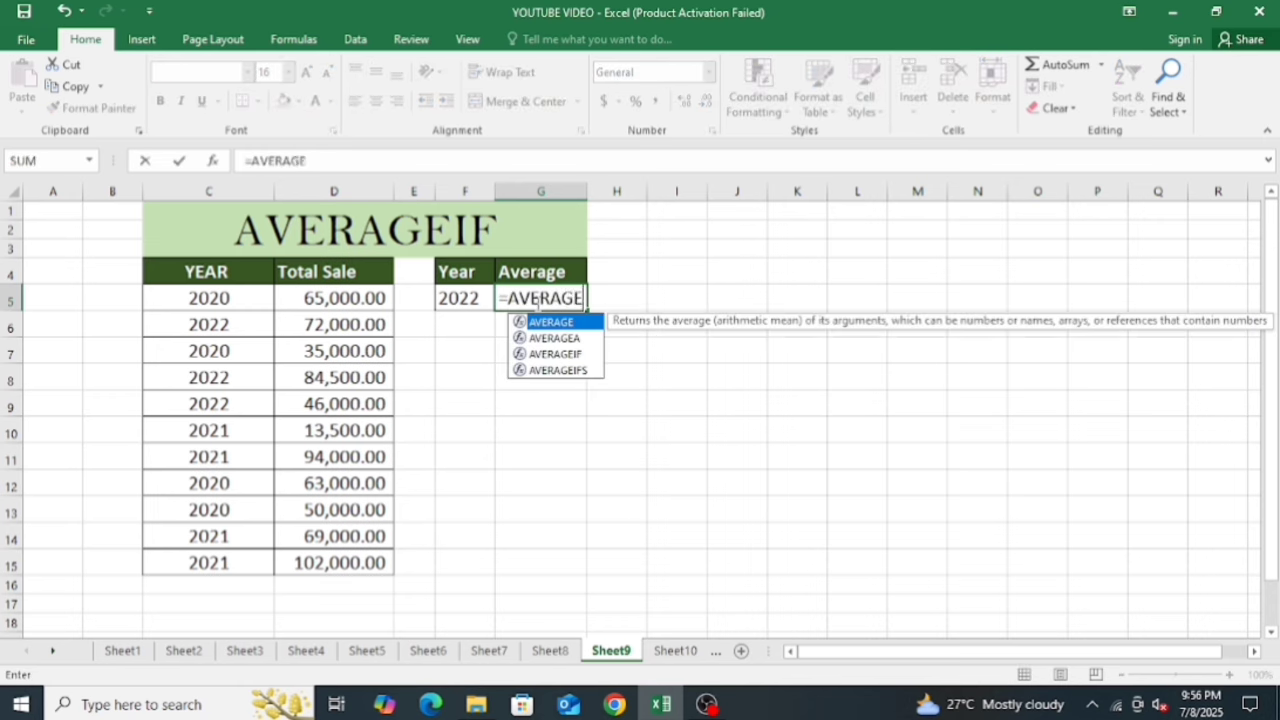
{"action": "type", "text": "IF("}
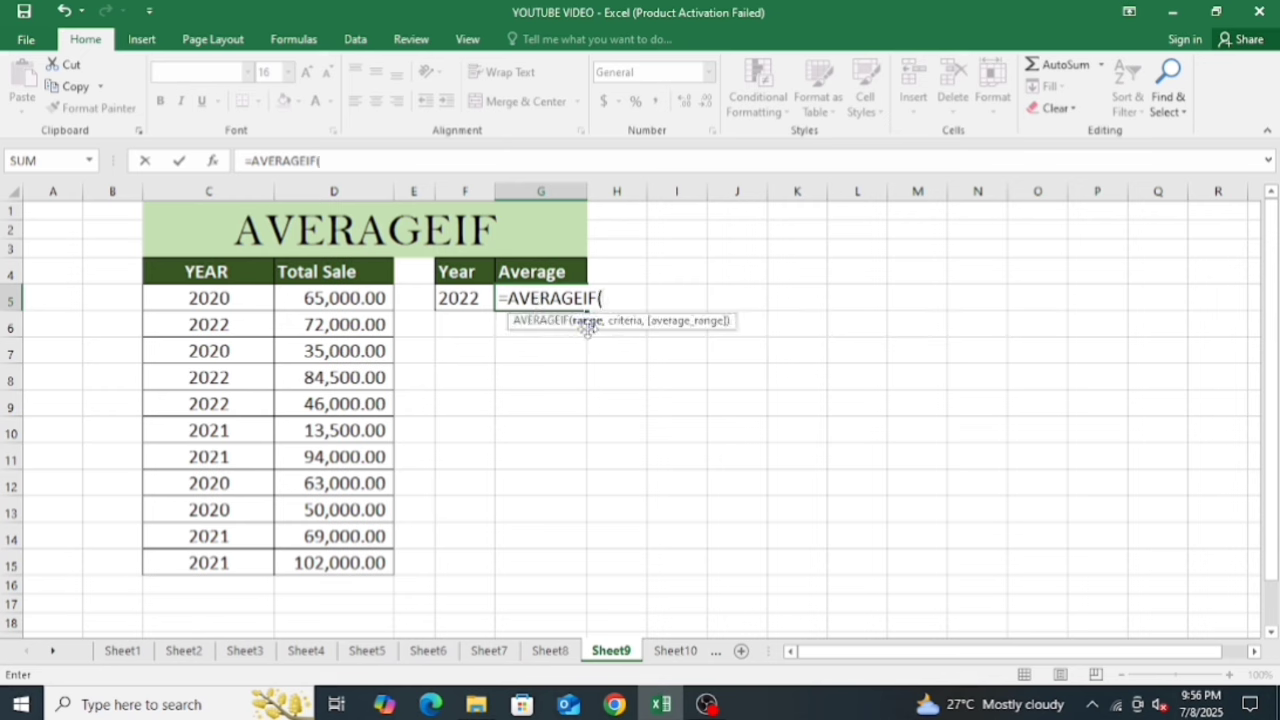
{"action": "left_click_drag", "start_coordinate": [208, 296], "coordinate": [180, 566]}
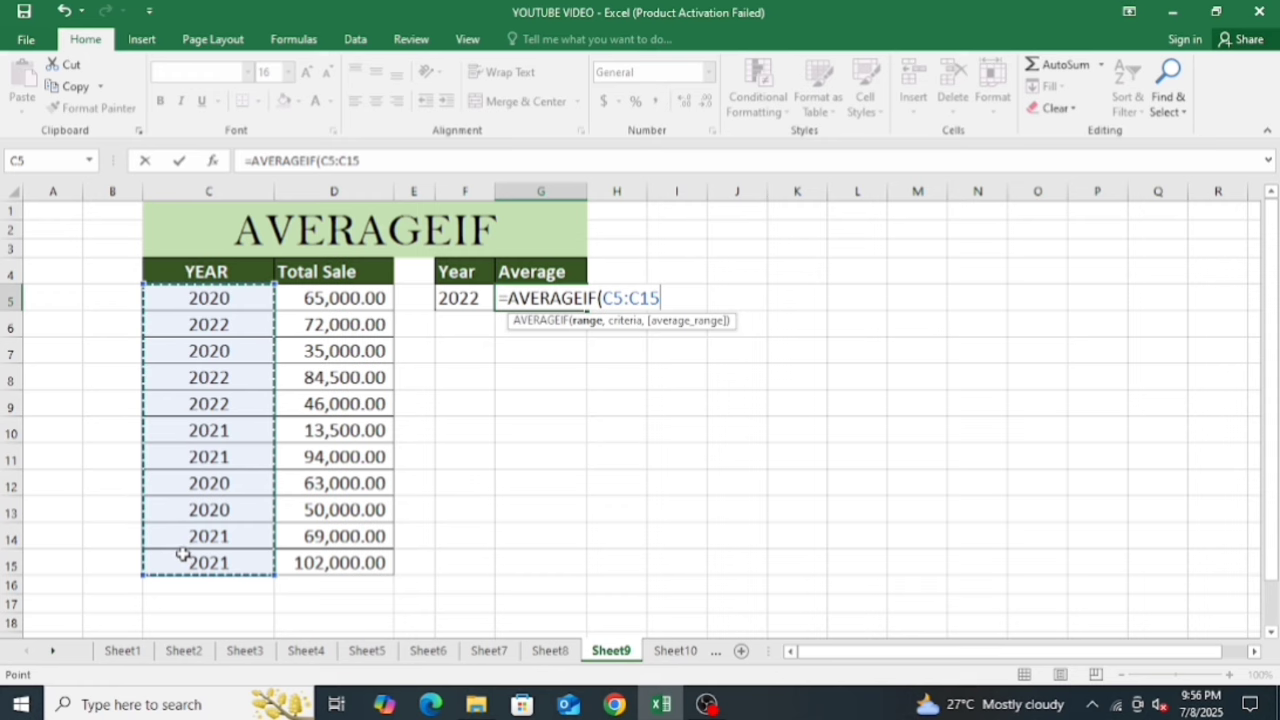
{"action": "type", "text": ","}
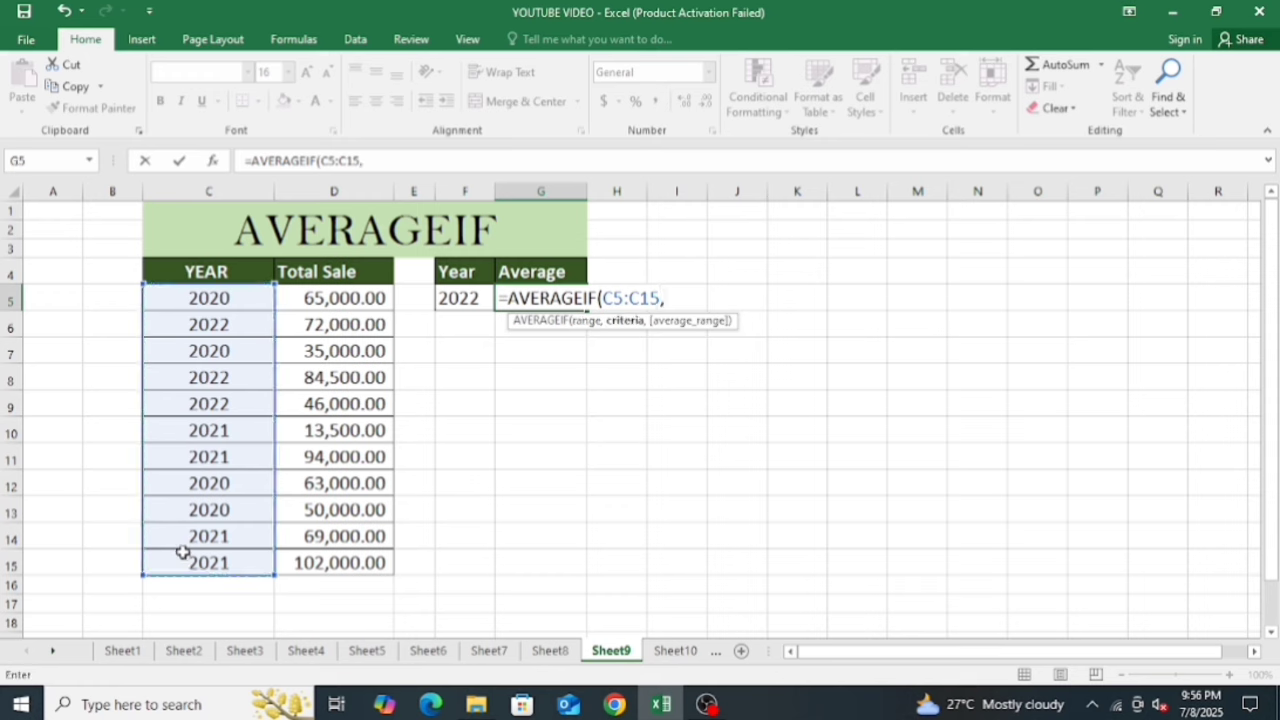
{"action": "left_click", "coordinate": [452, 299]}
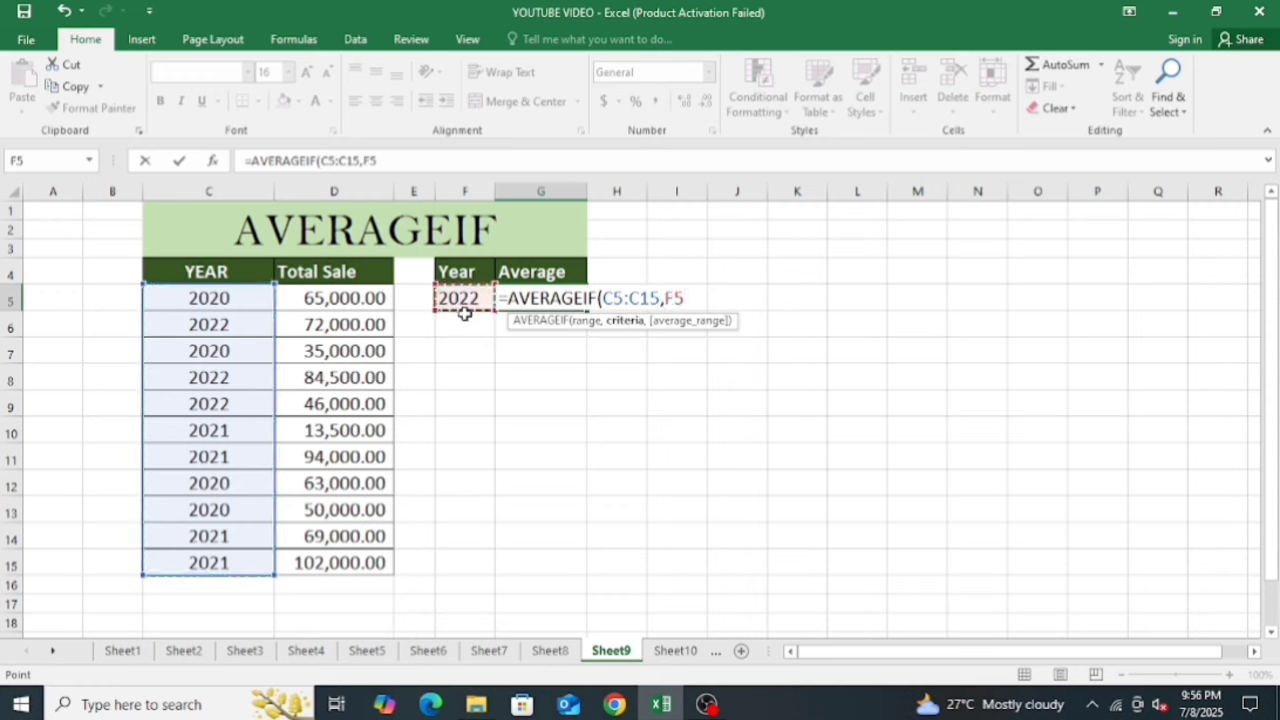
{"action": "type", "text": ","}
{"action": "left_click_drag", "start_coordinate": [370, 290], "coordinate": [386, 553]}
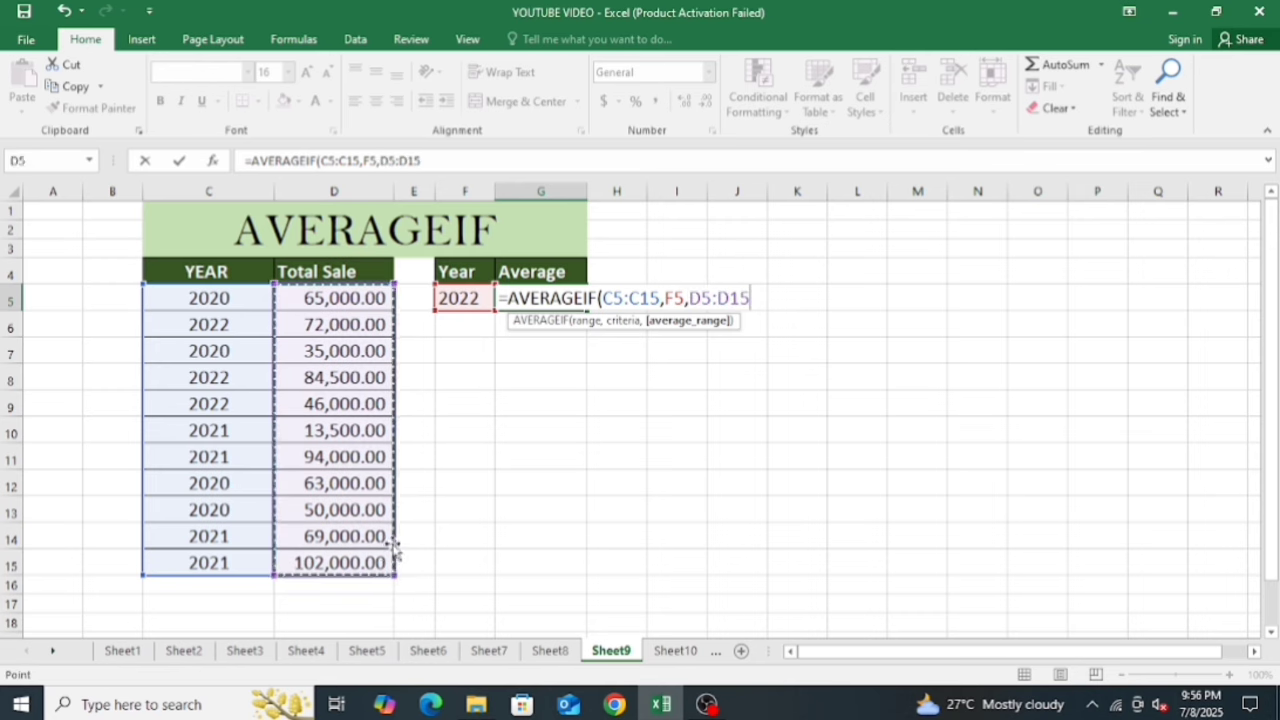
{"action": "type", "text": ")"}
{"action": "key", "text": "Return"}
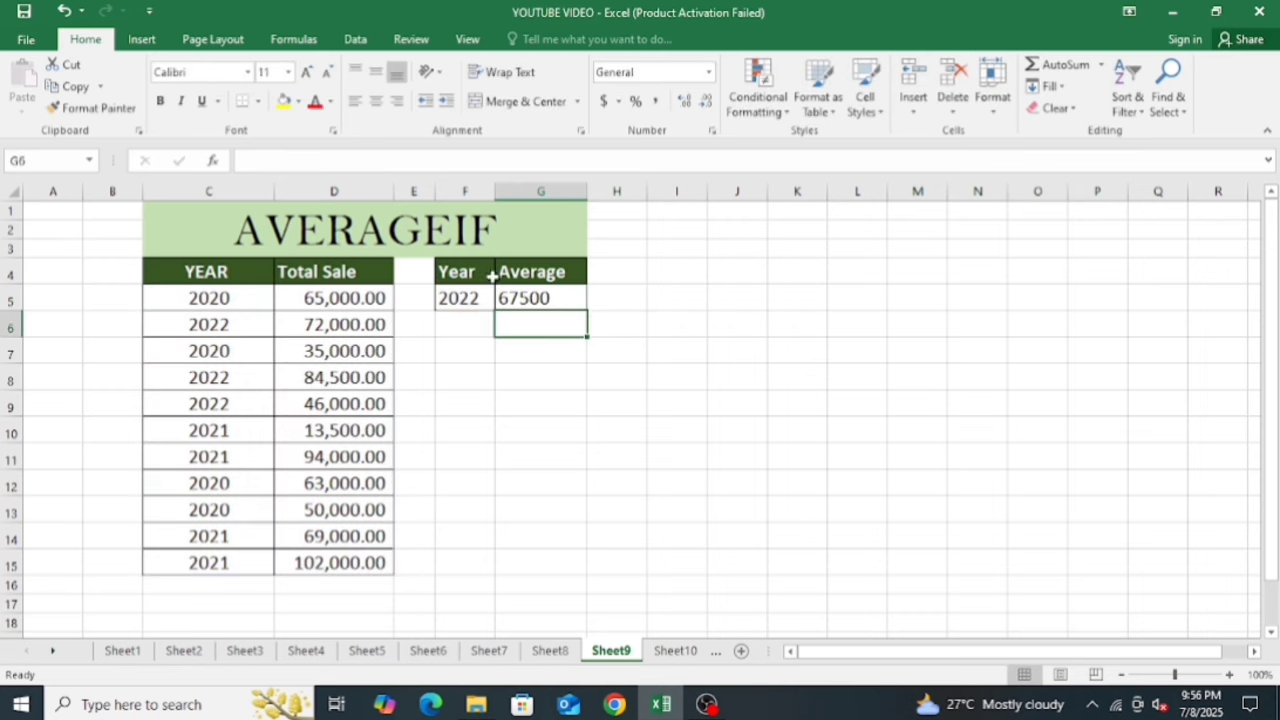
Change the criterion year in F5 to 2020 to test the AVERAGEIF formula.
{"action": "left_click", "coordinate": [470, 296]}
{"action": "type", "text": "20"}
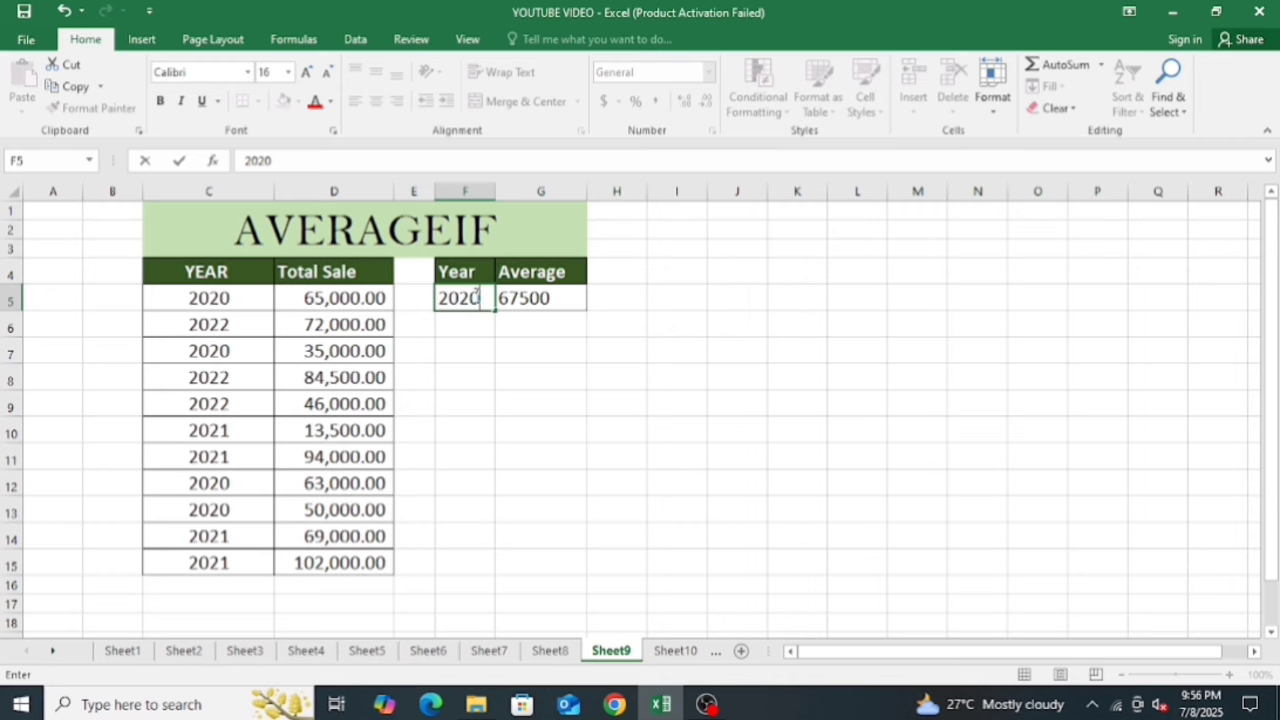
{"action": "type", "text": "20"}
{"action": "key", "text": "Return"}
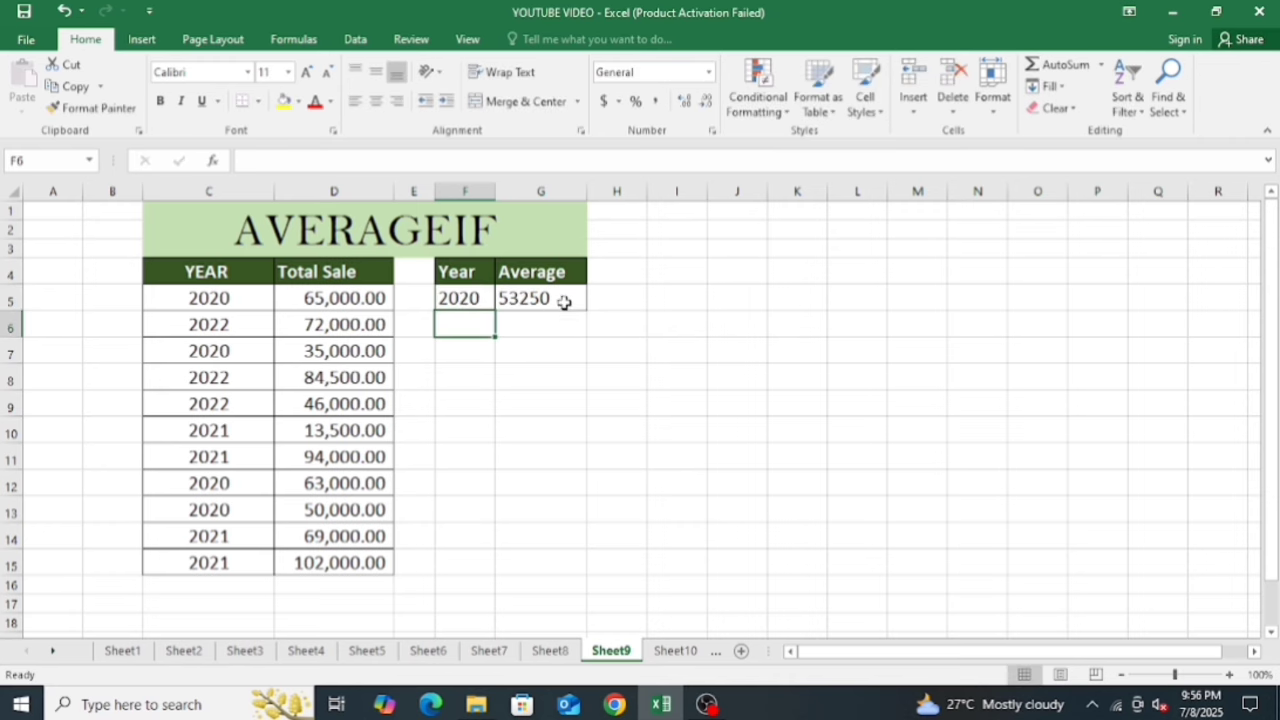
Open Sheet10 and look over the employee name and item criteria in D17 and E17.
{"action": "left_click", "coordinate": [676, 651]}
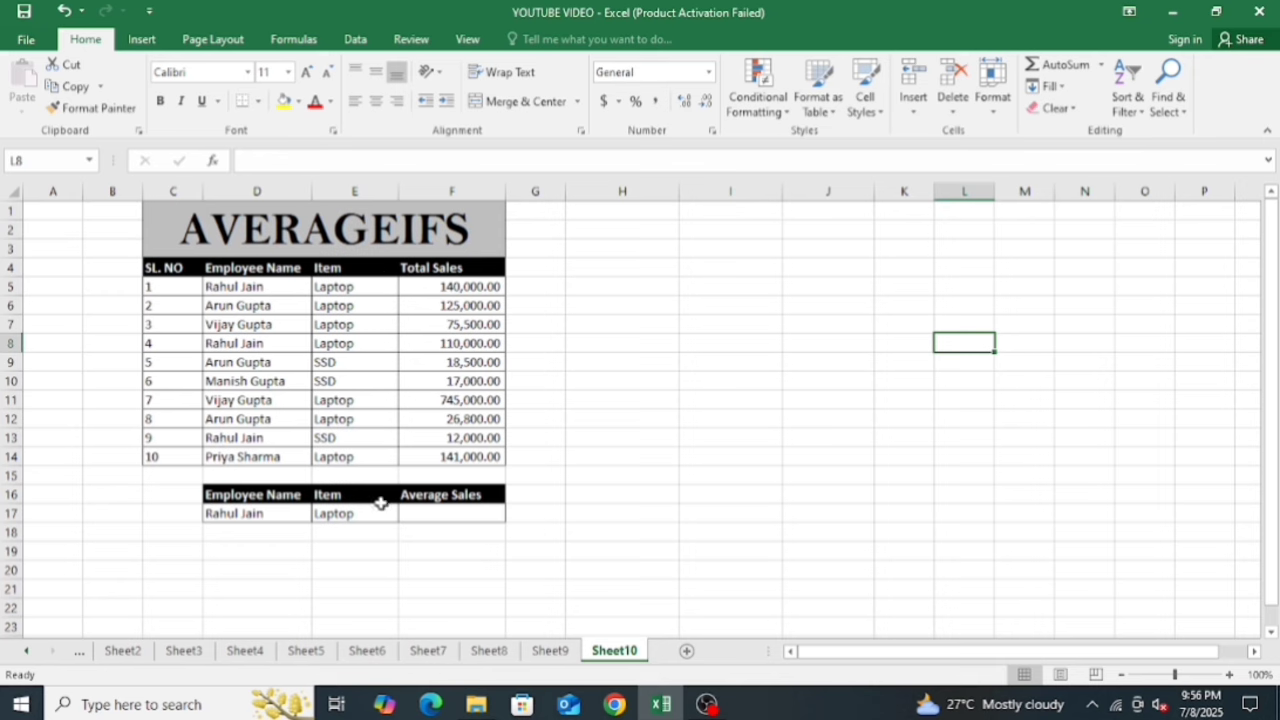
{"action": "left_click", "coordinate": [278, 513]}
{"action": "left_click", "coordinate": [338, 514]}
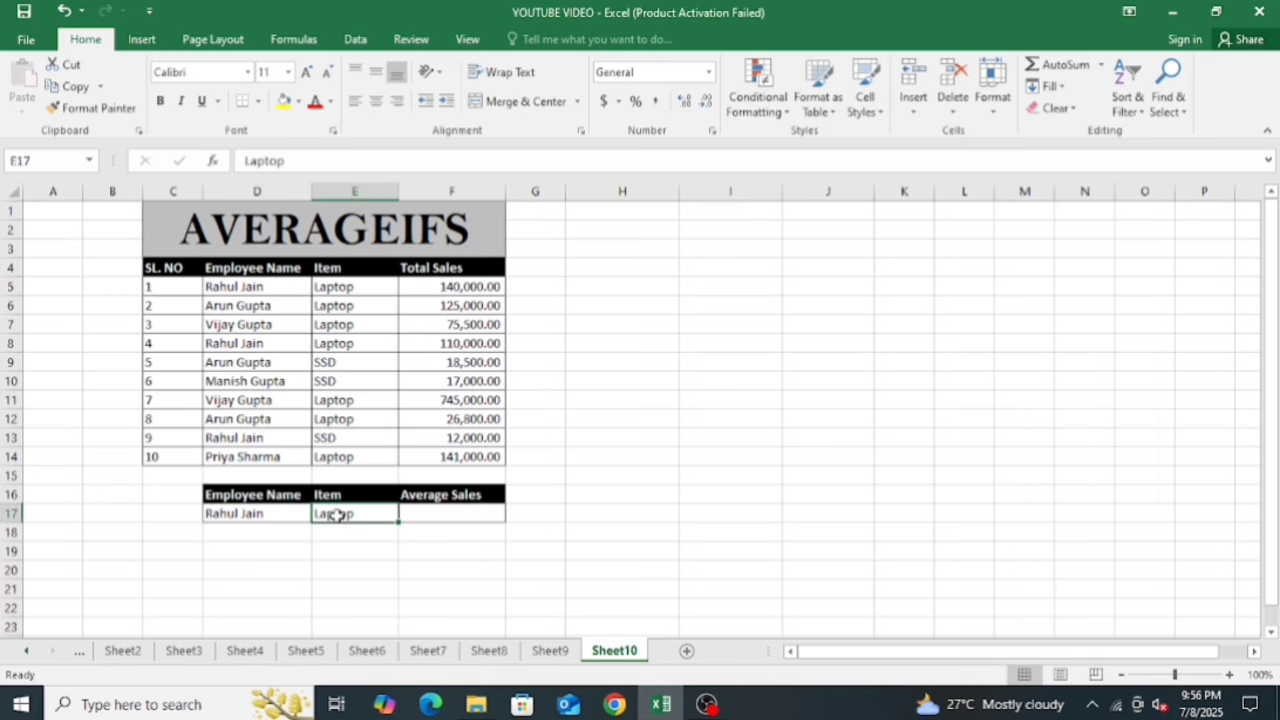
{"action": "left_click", "coordinate": [277, 513]}
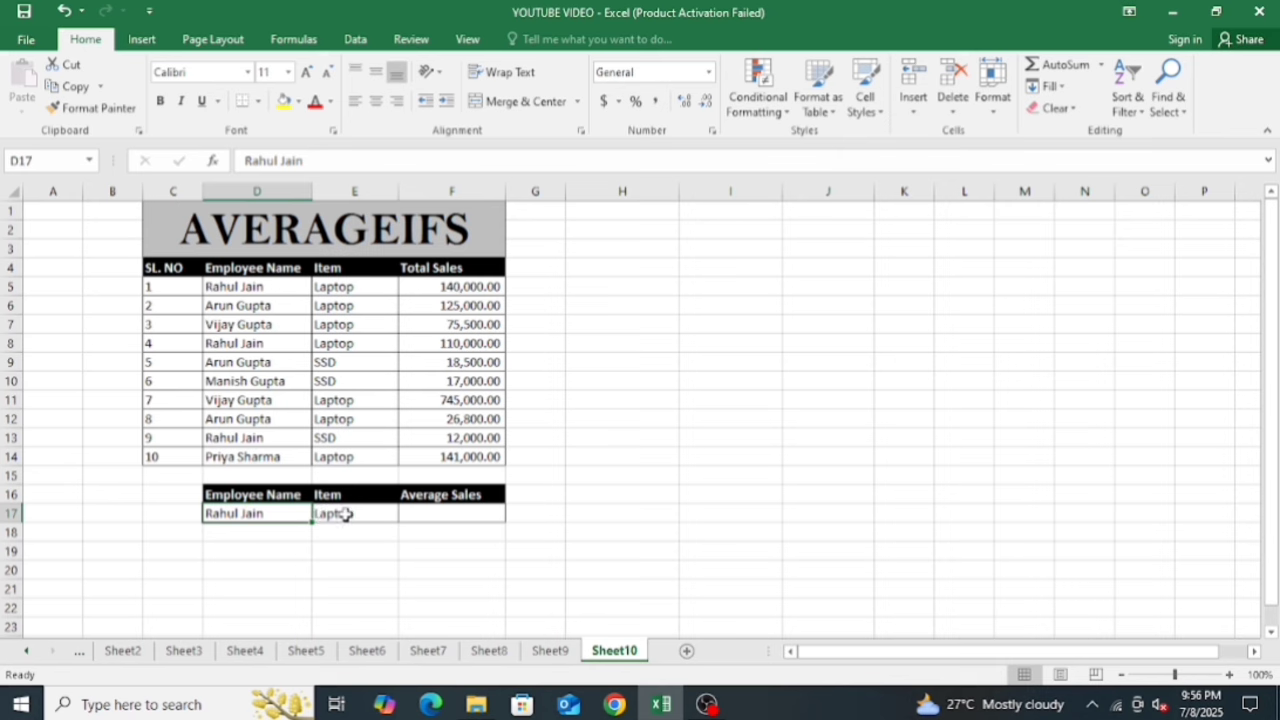
{"action": "left_click", "coordinate": [345, 514]}
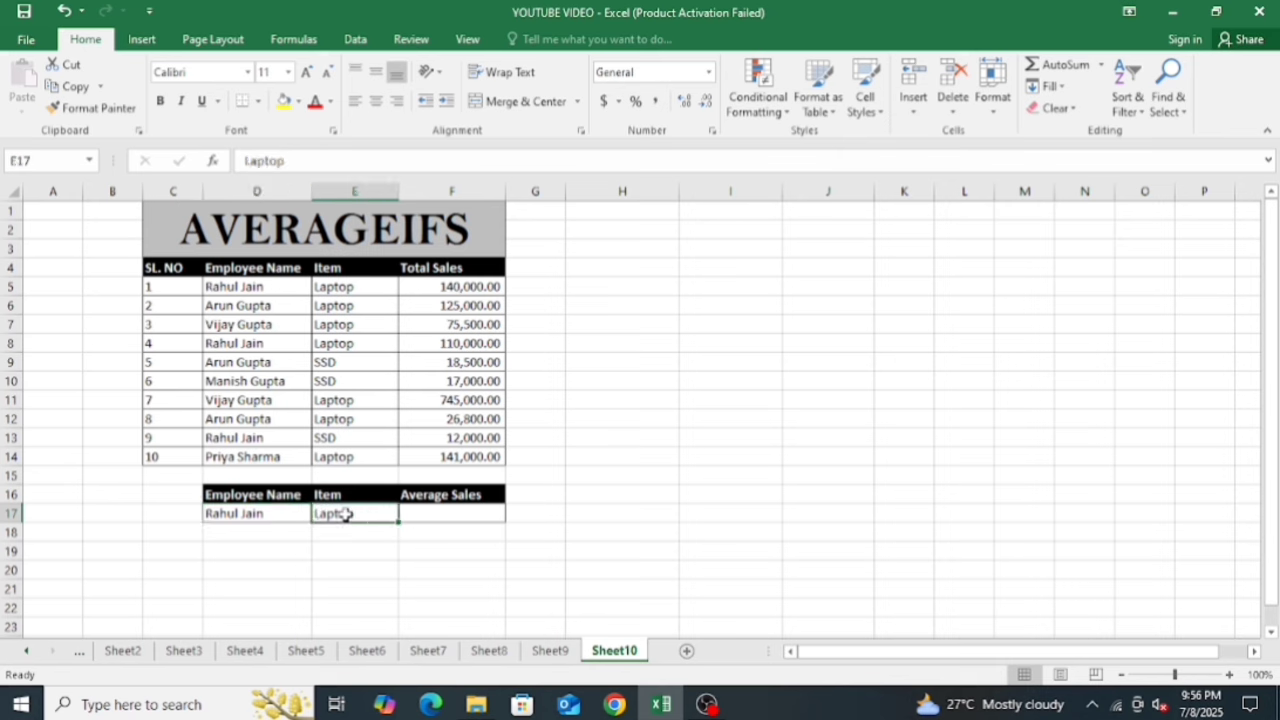
Enter =AVERAGEIFS(F5:F14,D5:D14,D17,E5:E14,E17) in F17 to average sales by the employee and item criteria.
{"action": "left_click", "coordinate": [446, 515]}
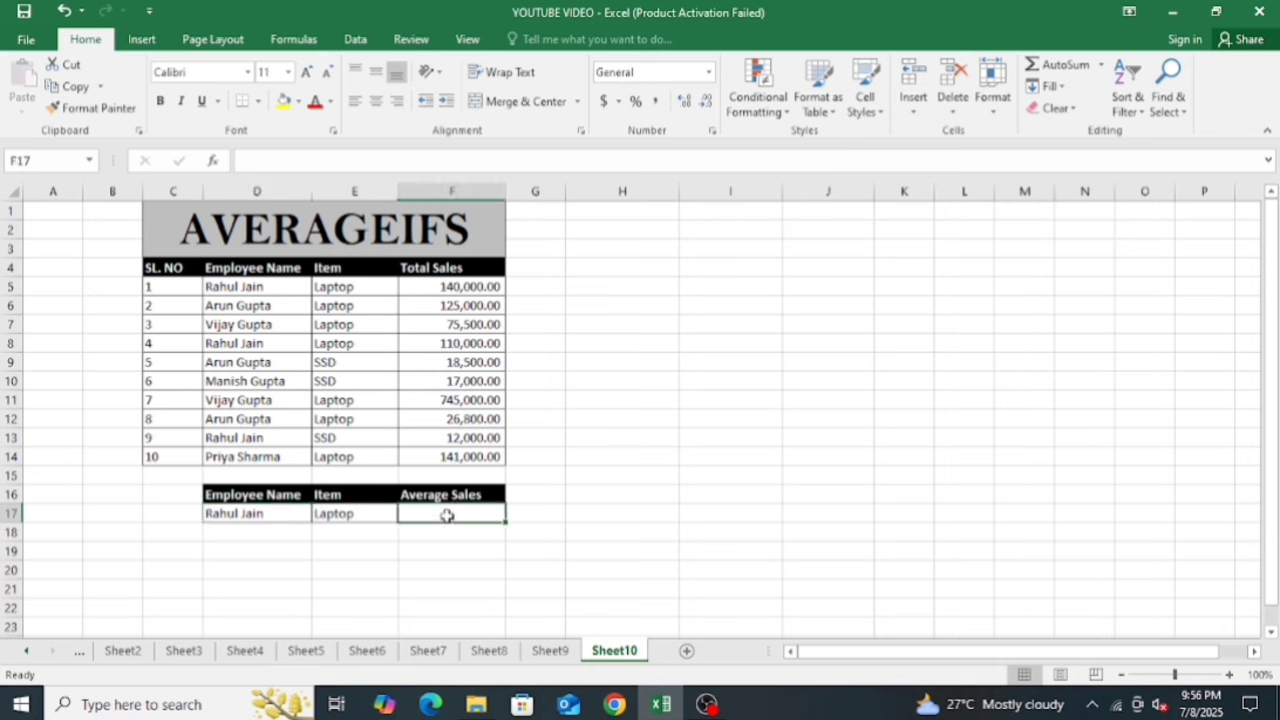
{"action": "type", "text": "=A"}
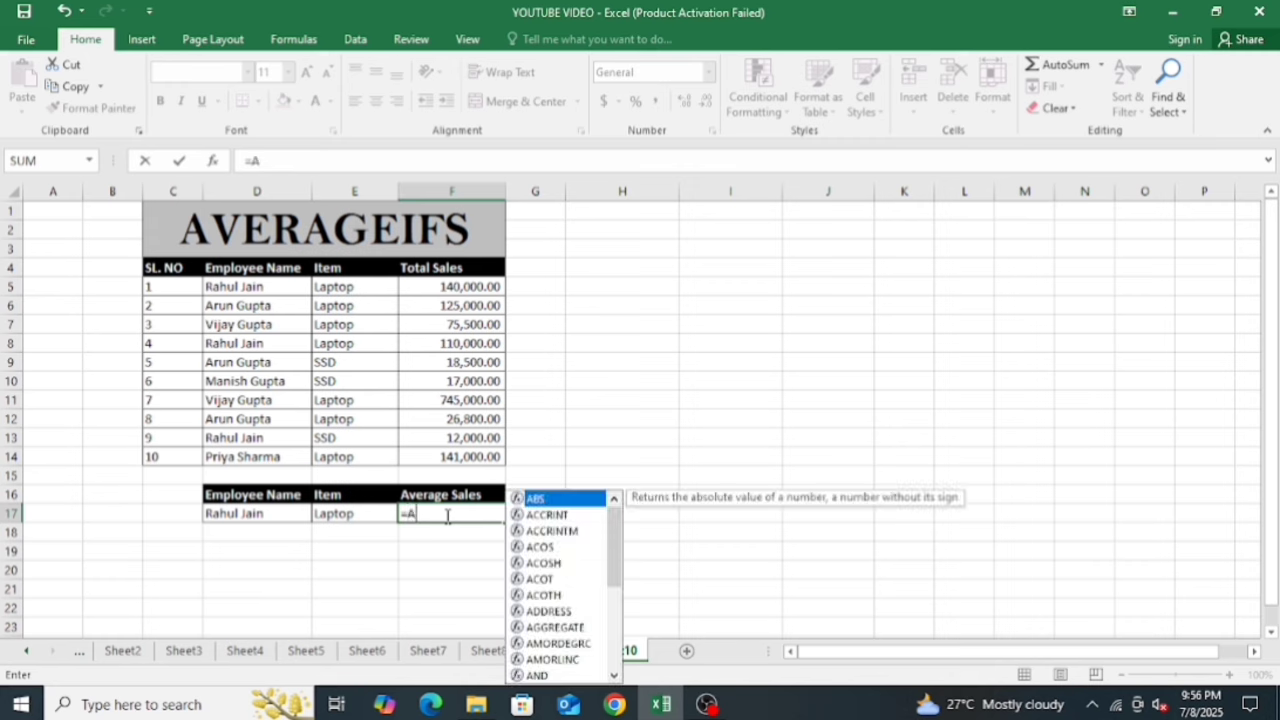
{"action": "type", "text": "VR"}
{"action": "key", "text": "BackSpace"}
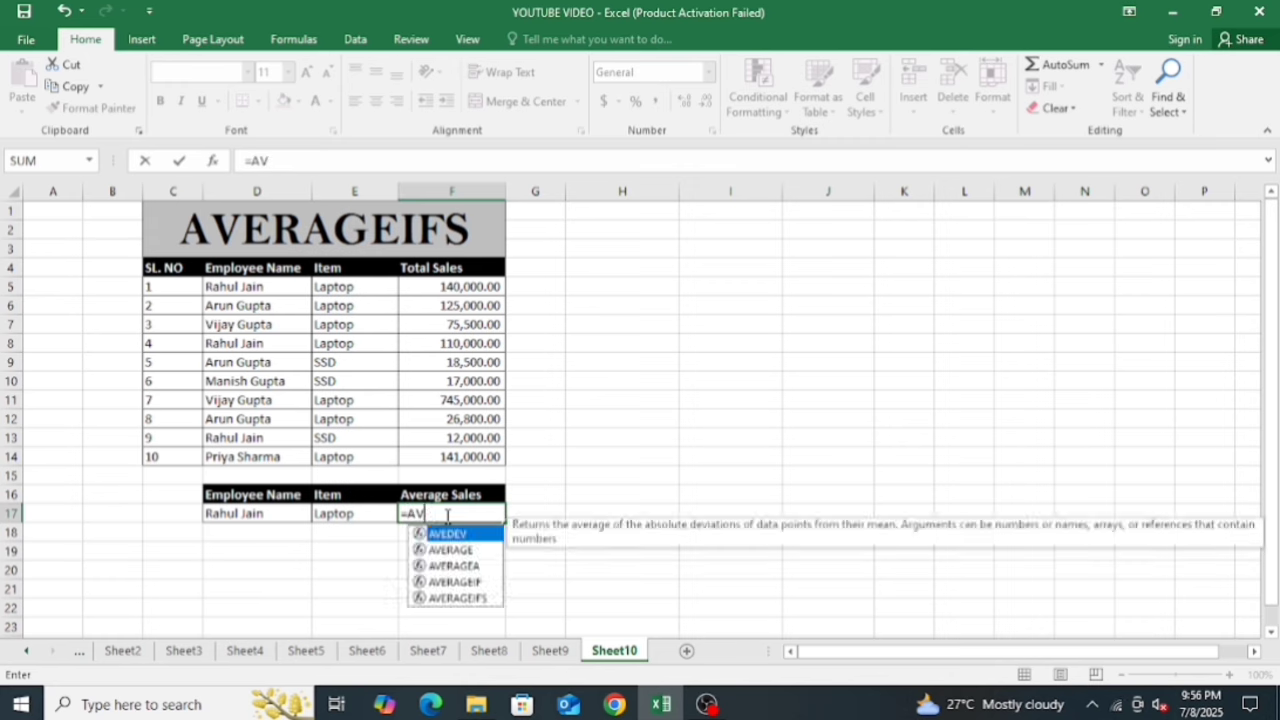
{"action": "type", "text": "ERAGEI"}
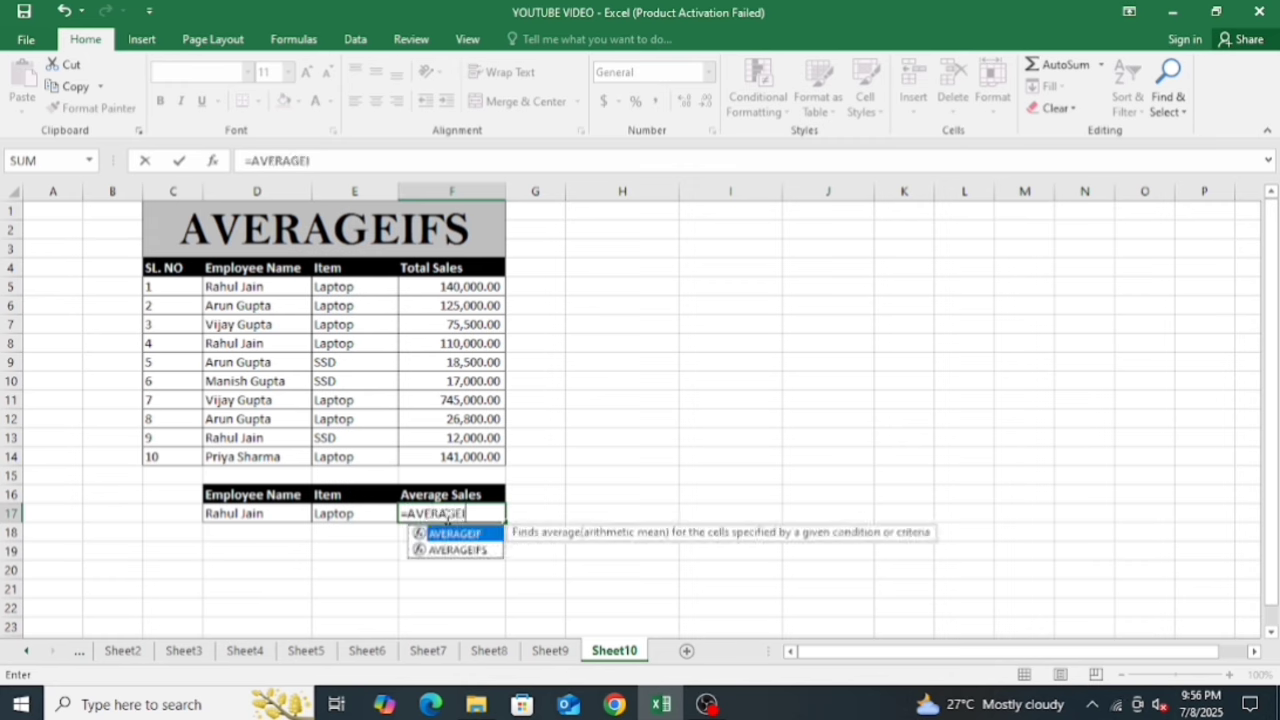
{"action": "type", "text": "FS("}
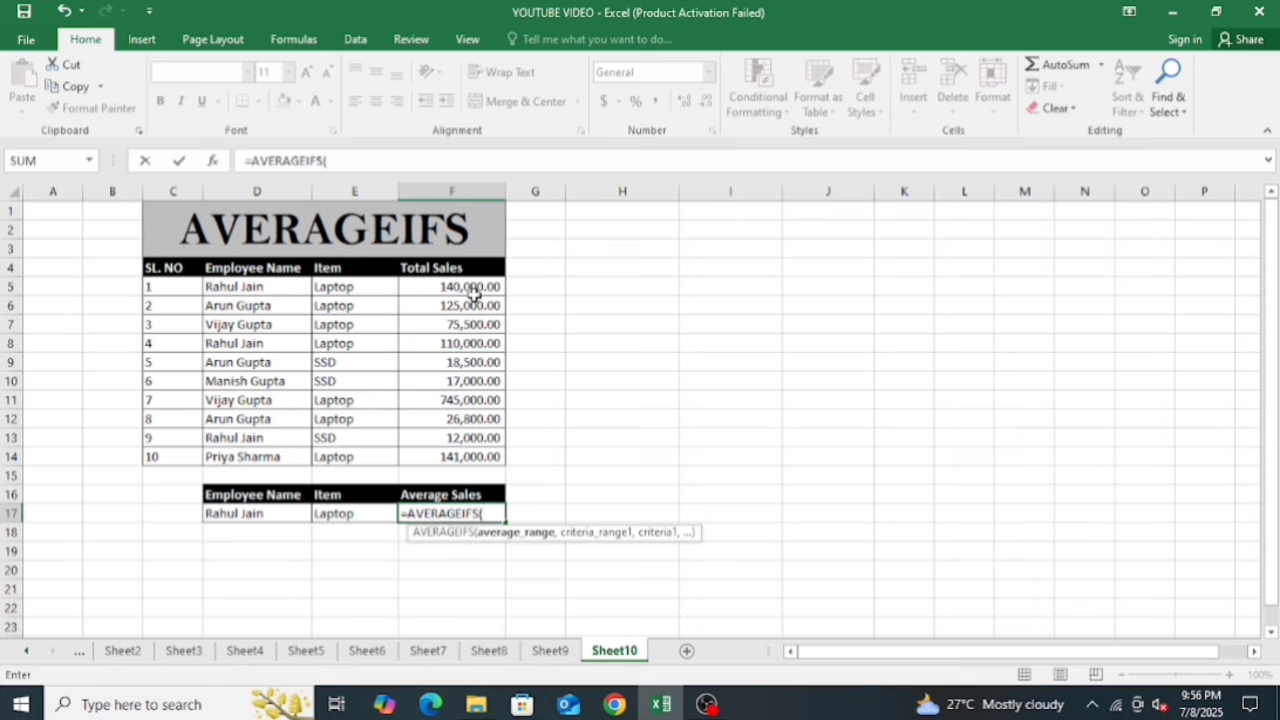
{"action": "left_click_drag", "start_coordinate": [478, 288], "coordinate": [468, 452]}
{"action": "type", "text": ","}
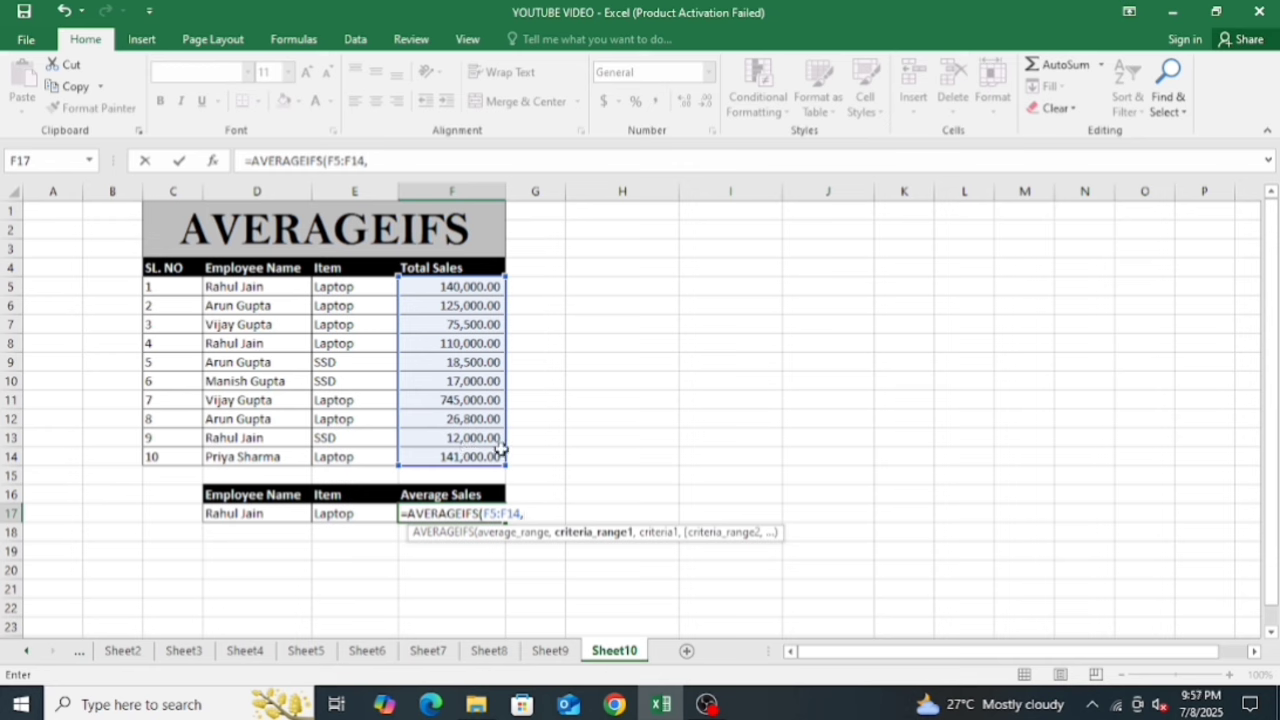
{"action": "left_click_drag", "start_coordinate": [265, 288], "coordinate": [268, 447]}
{"action": "type", "text": ","}
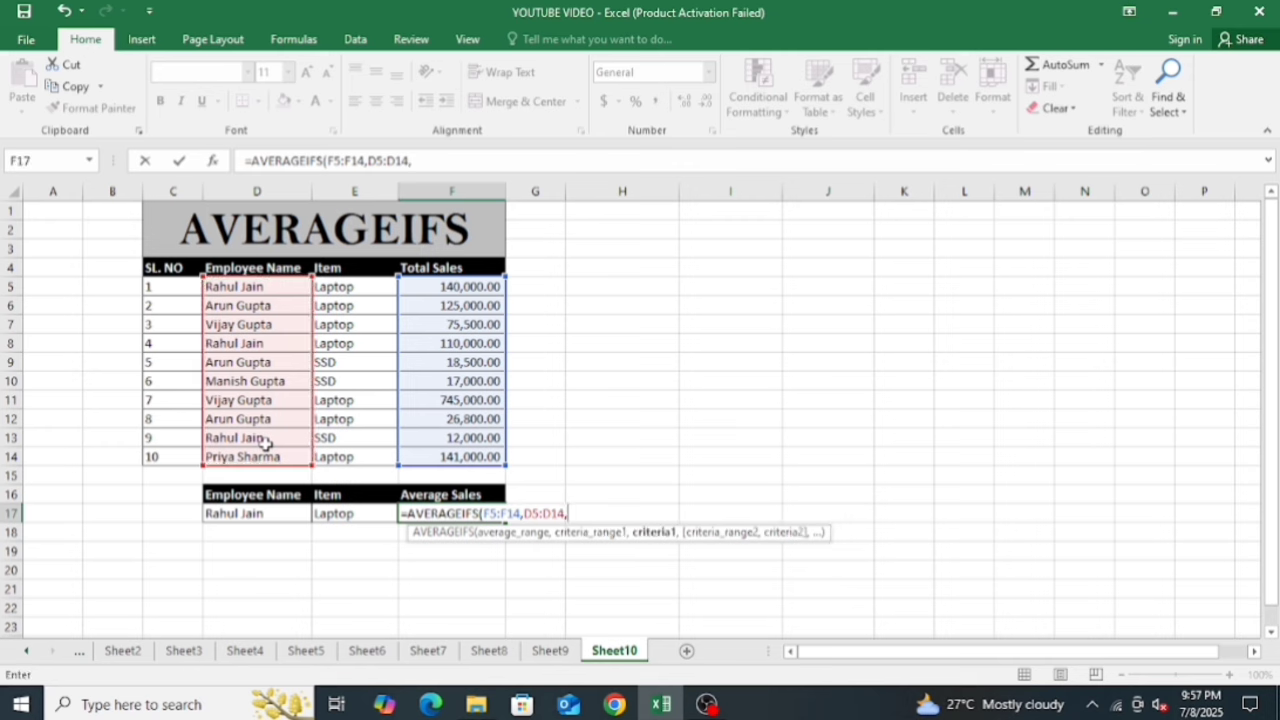
{"action": "left_click", "coordinate": [258, 514]}
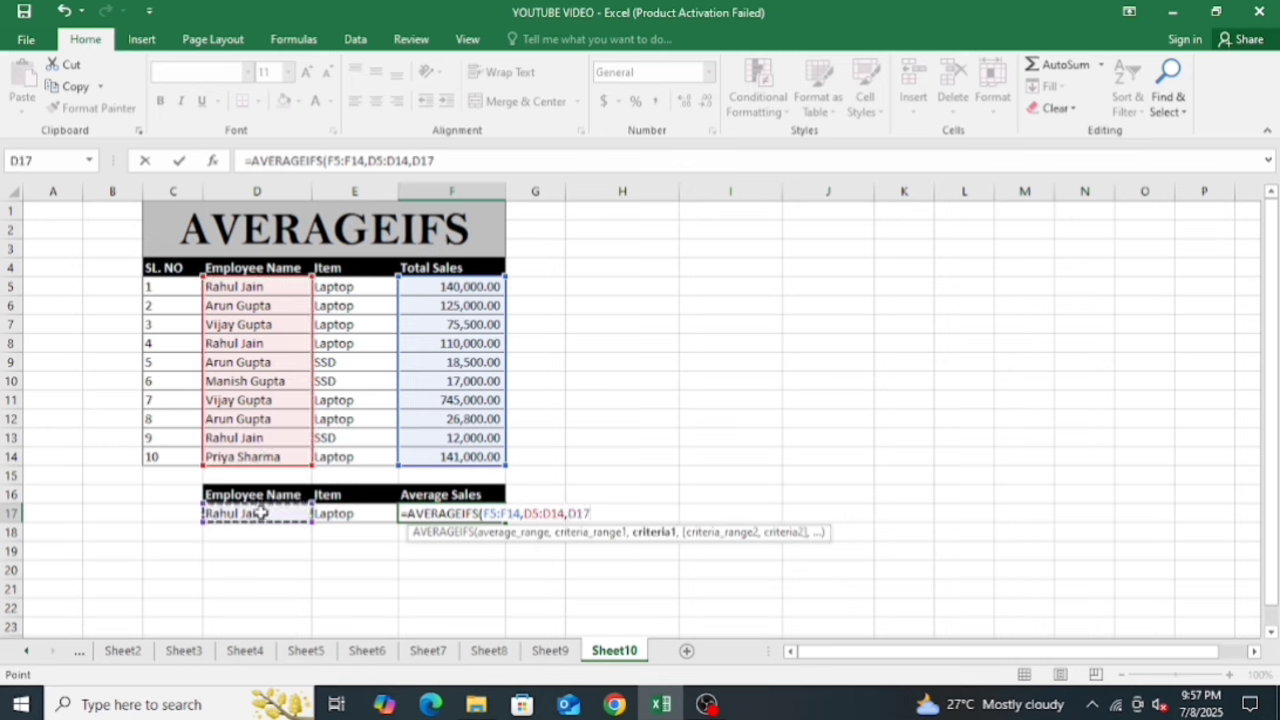
{"action": "type", "text": ","}
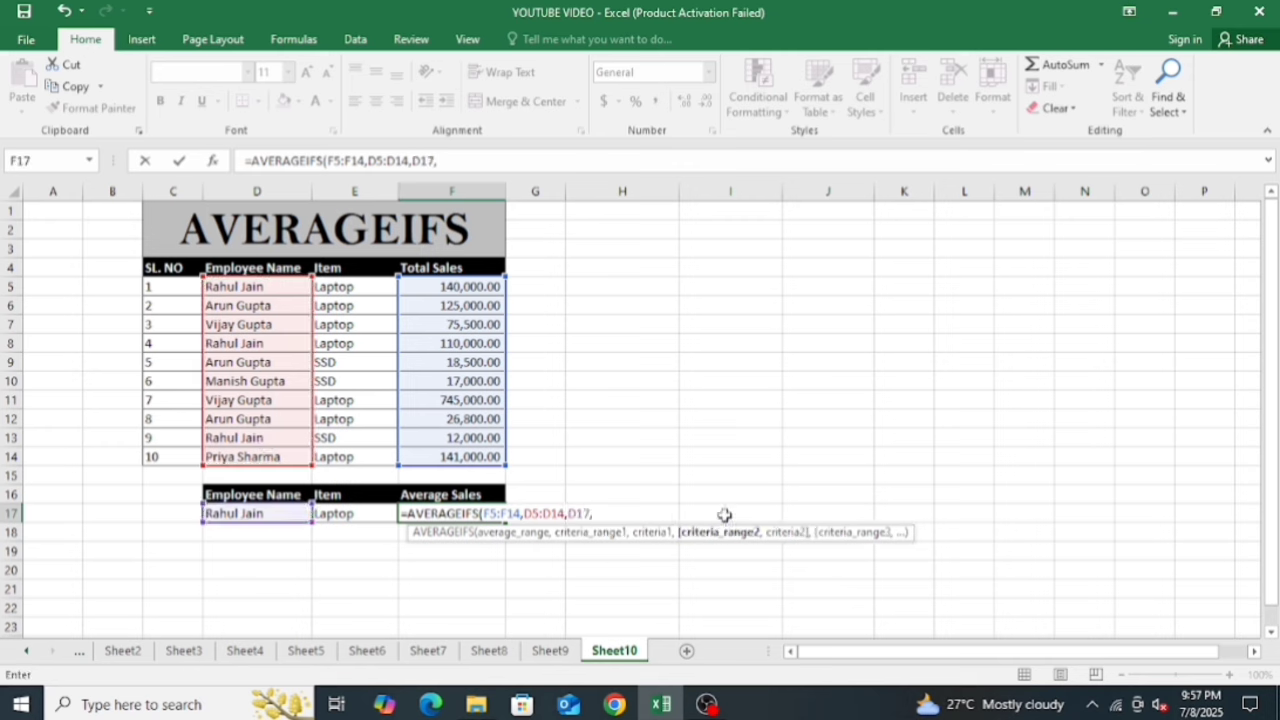
{"action": "left_click_drag", "start_coordinate": [369, 290], "coordinate": [375, 455]}
{"action": "type", "text": ","}
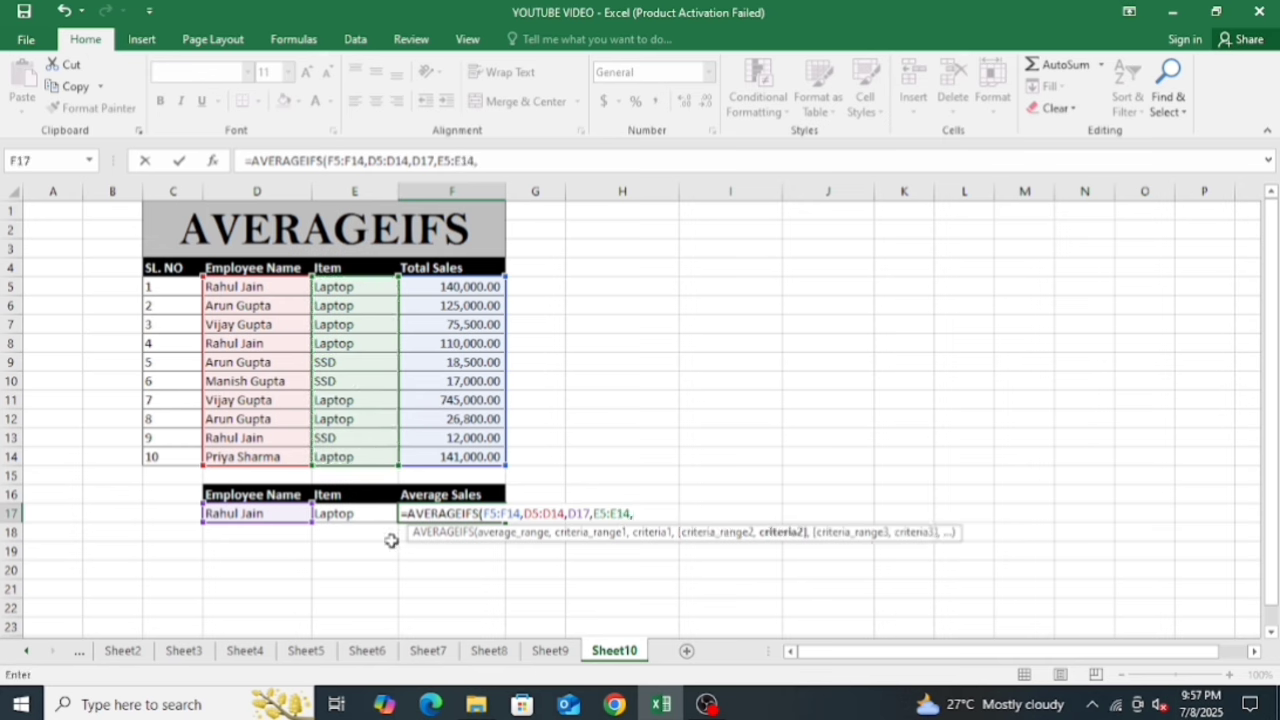
{"action": "left_click", "coordinate": [357, 510]}
{"action": "type", "text": ")"}
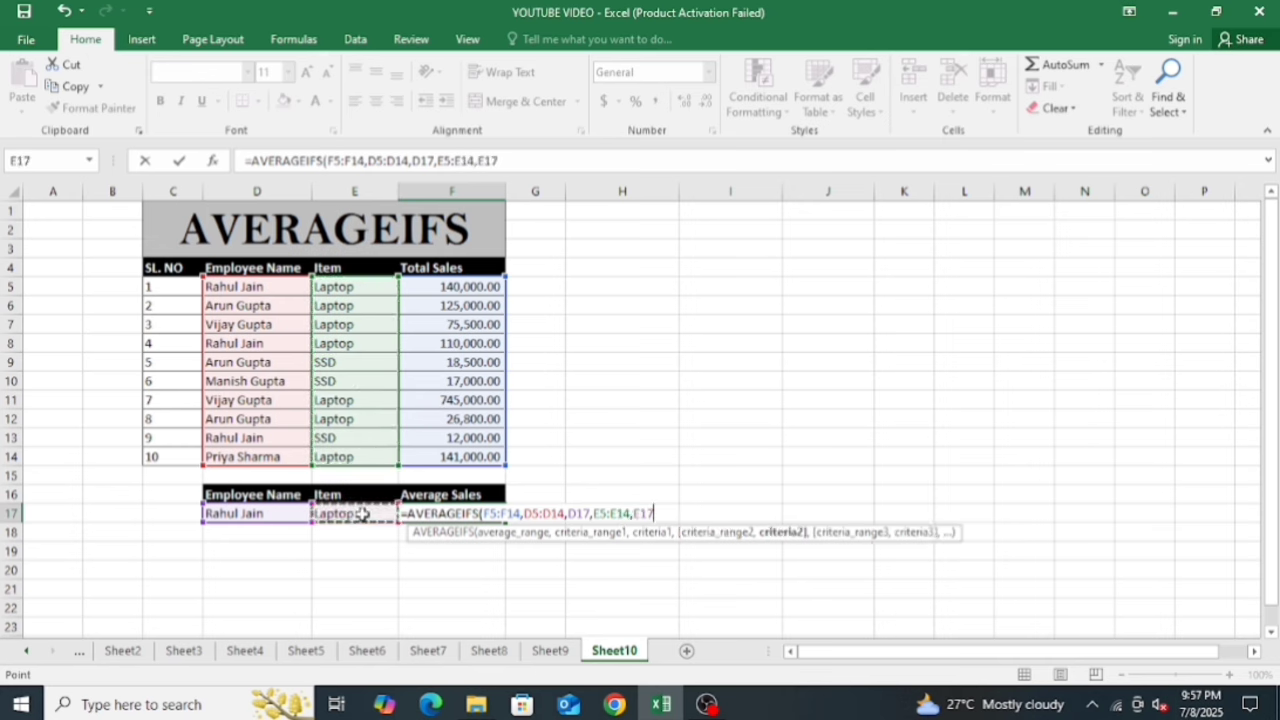
{"action": "key", "text": "Return"}
Change the item criterion in E17 to SSD to test the AVERAGEIFS formula.
{"action": "left_click", "coordinate": [360, 513]}
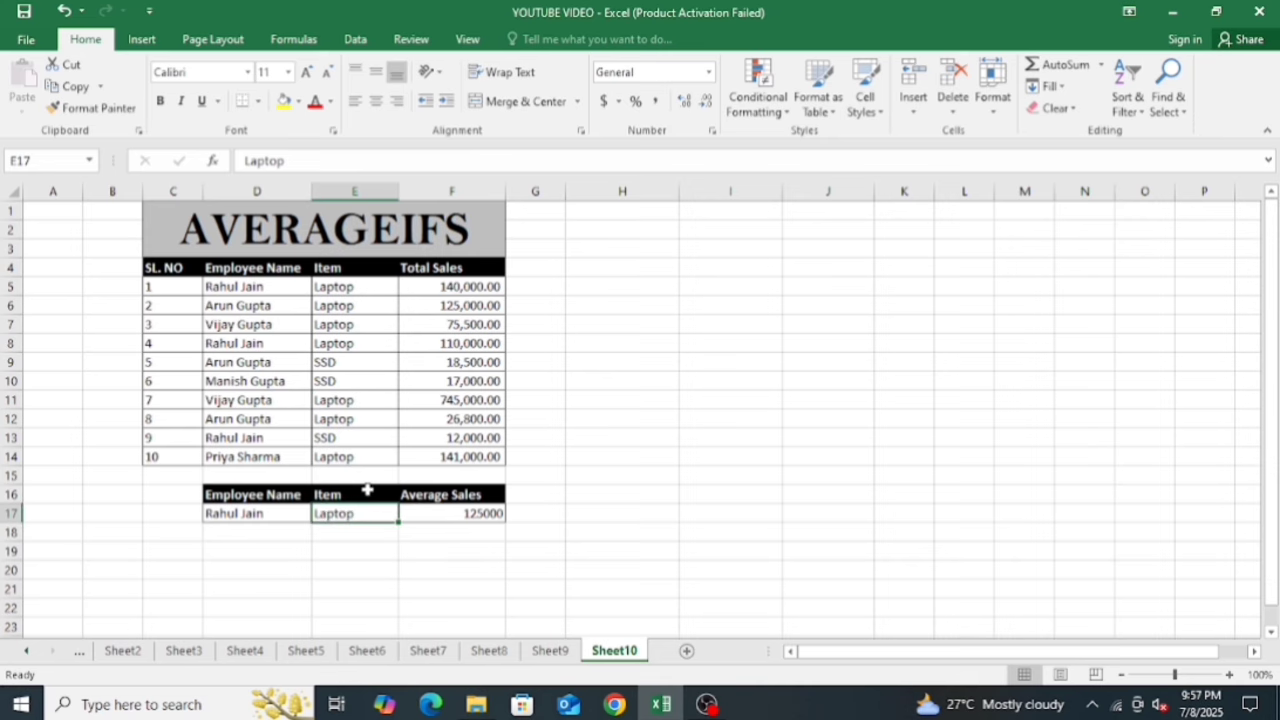
{"action": "type", "text": "SSD"}
{"action": "key", "text": "Return"}
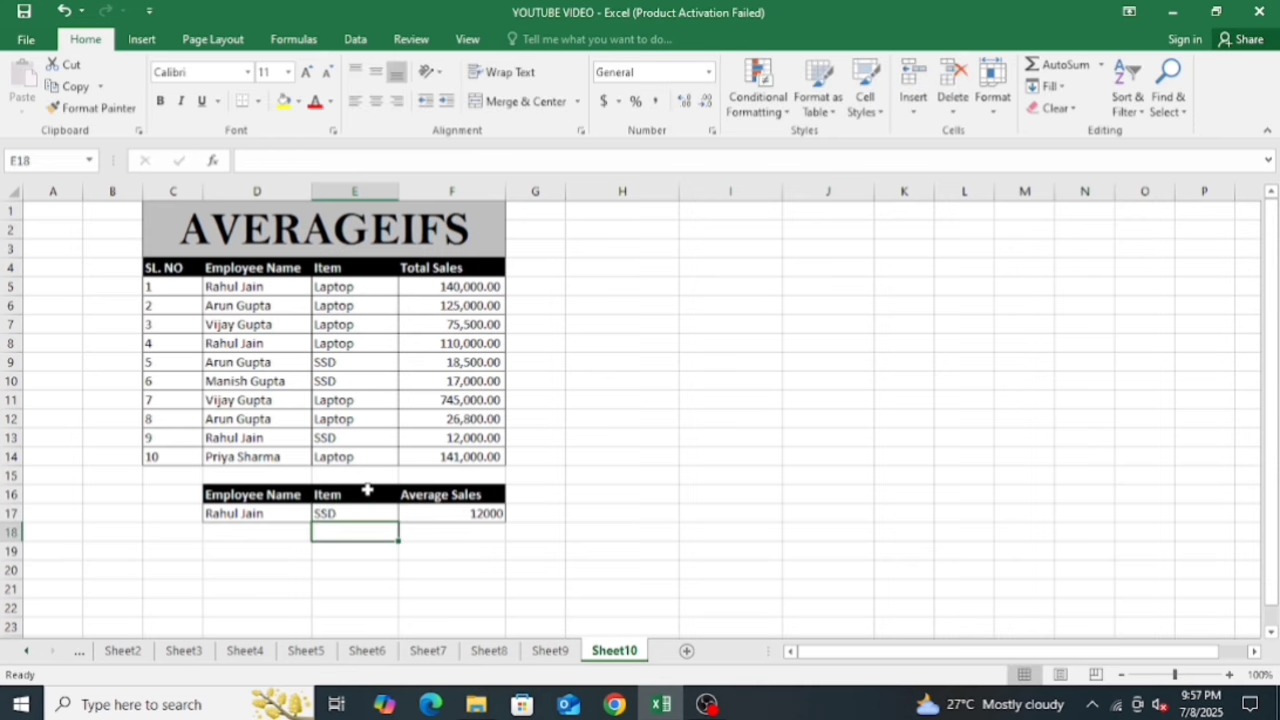